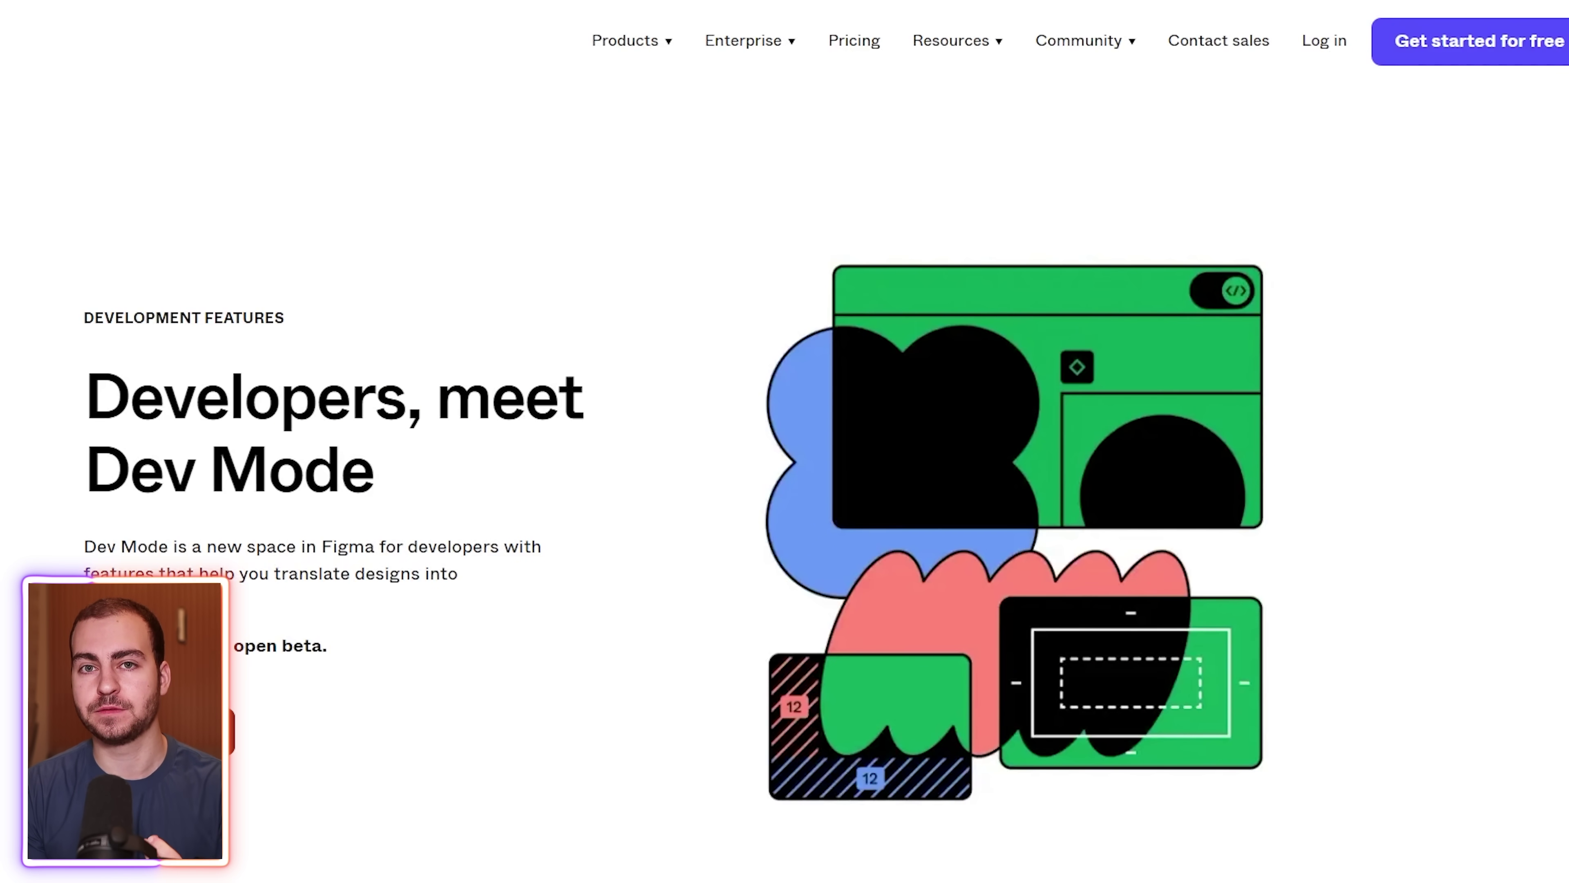
- Scroll down through the Figma Dev Mode overview page
scroll(1017, 615, "down", 15)
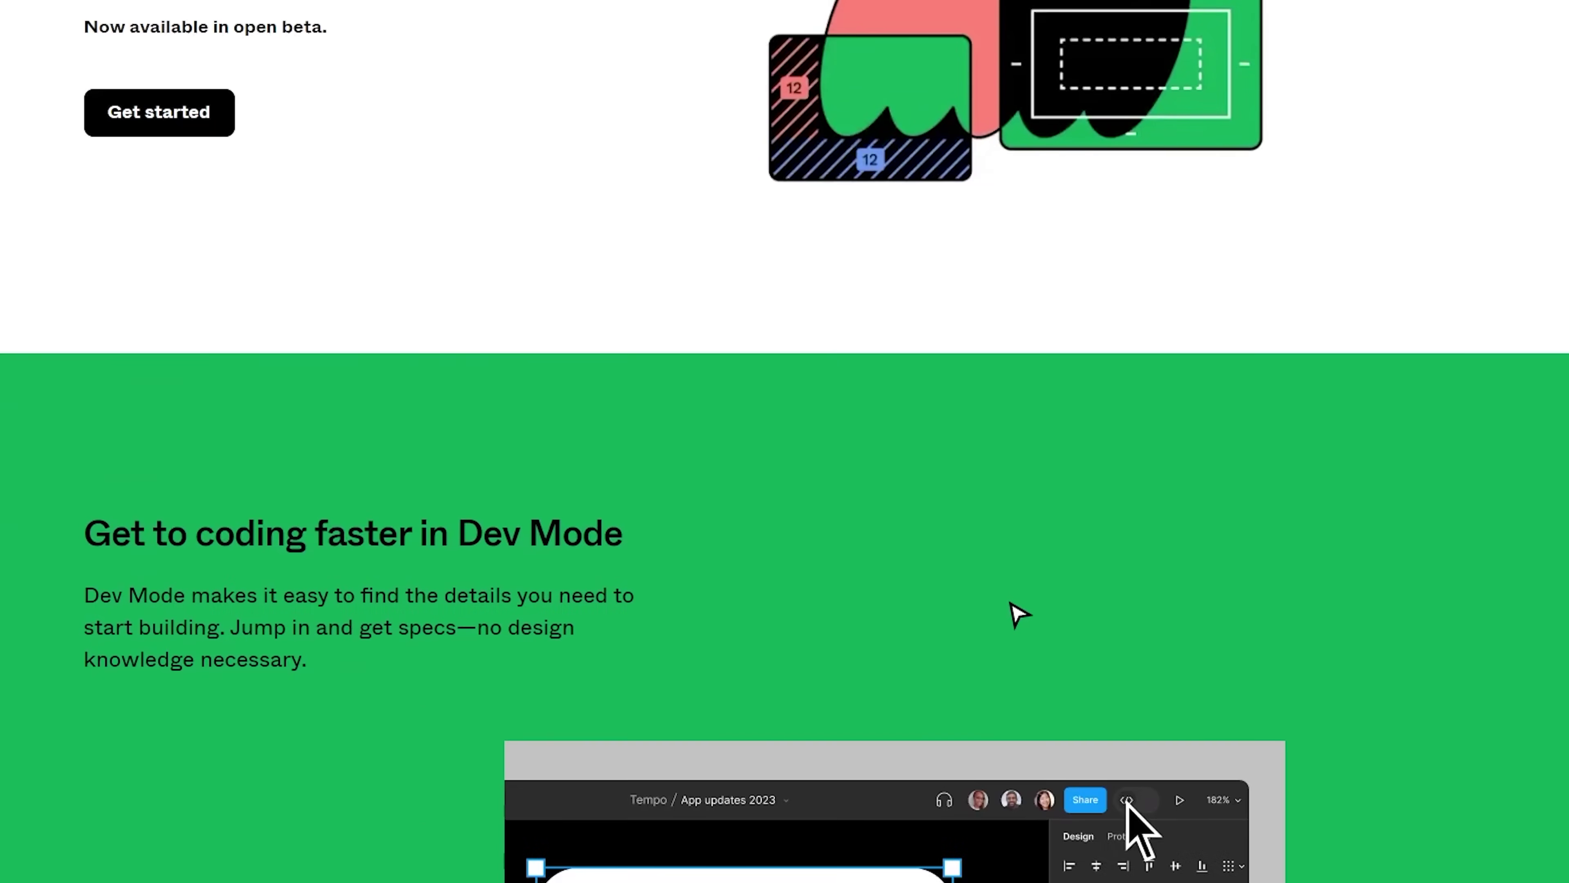
scroll(1016, 620, "down", 8)
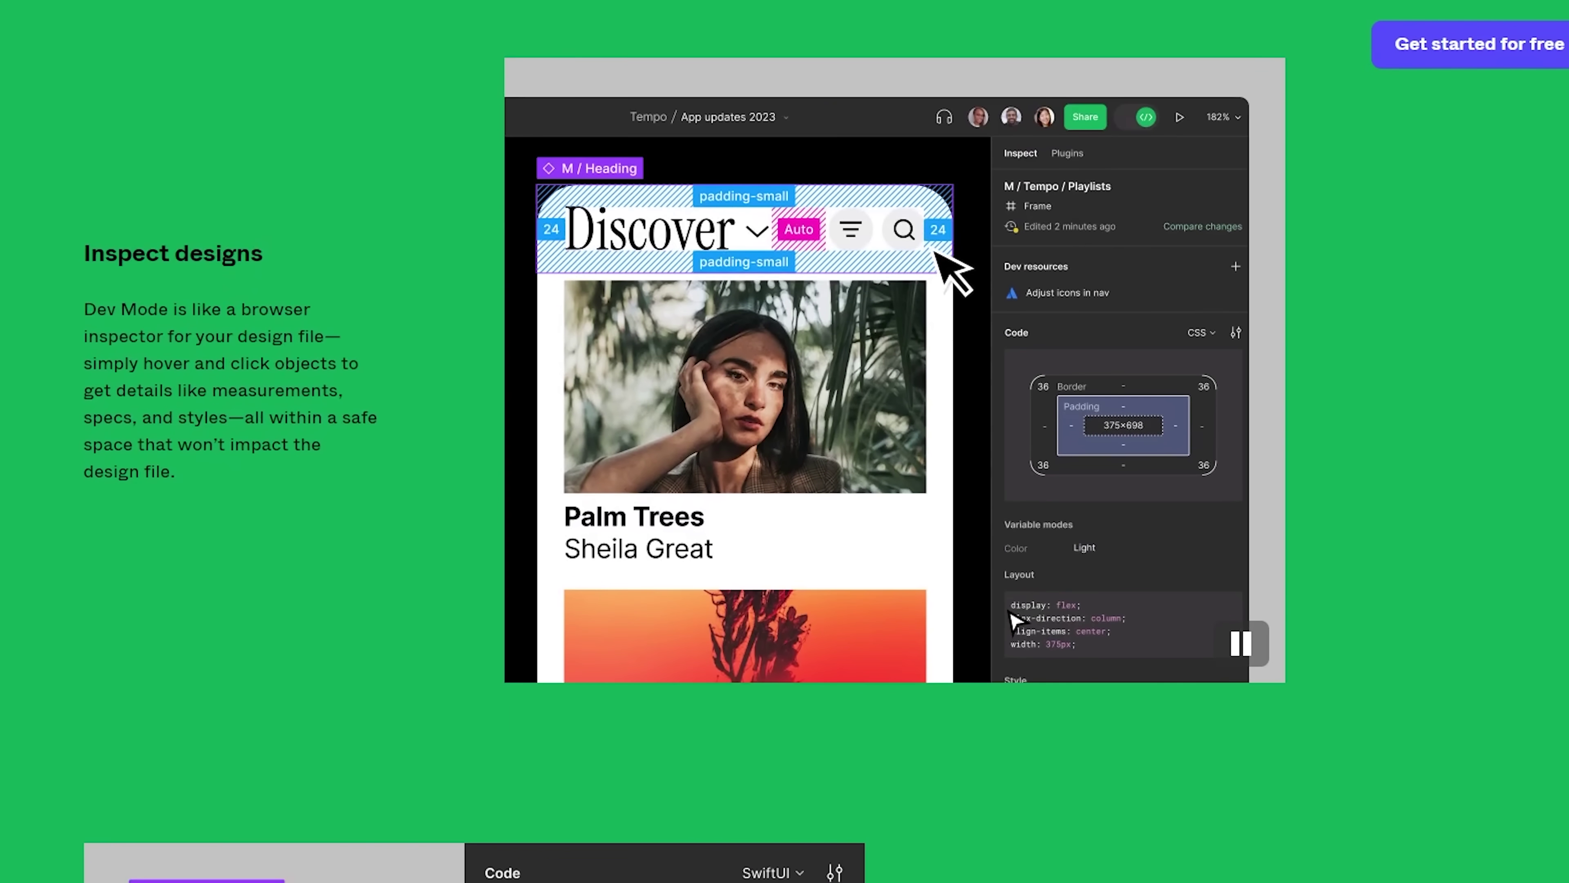
scroll(1012, 640, "down", 16)
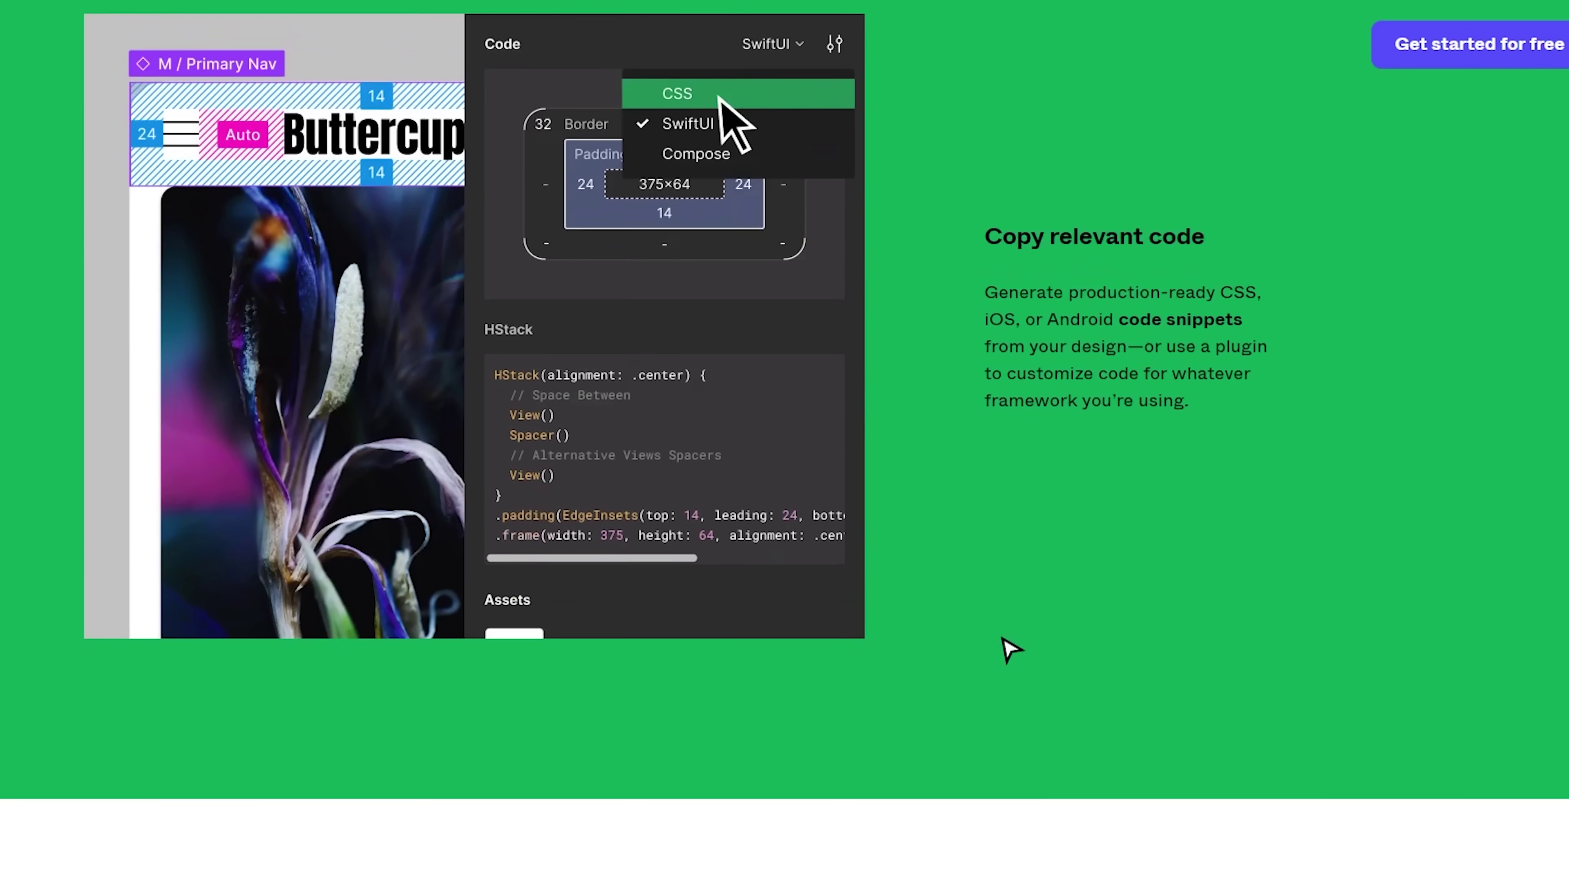
scroll(1002, 643, "down", 10)
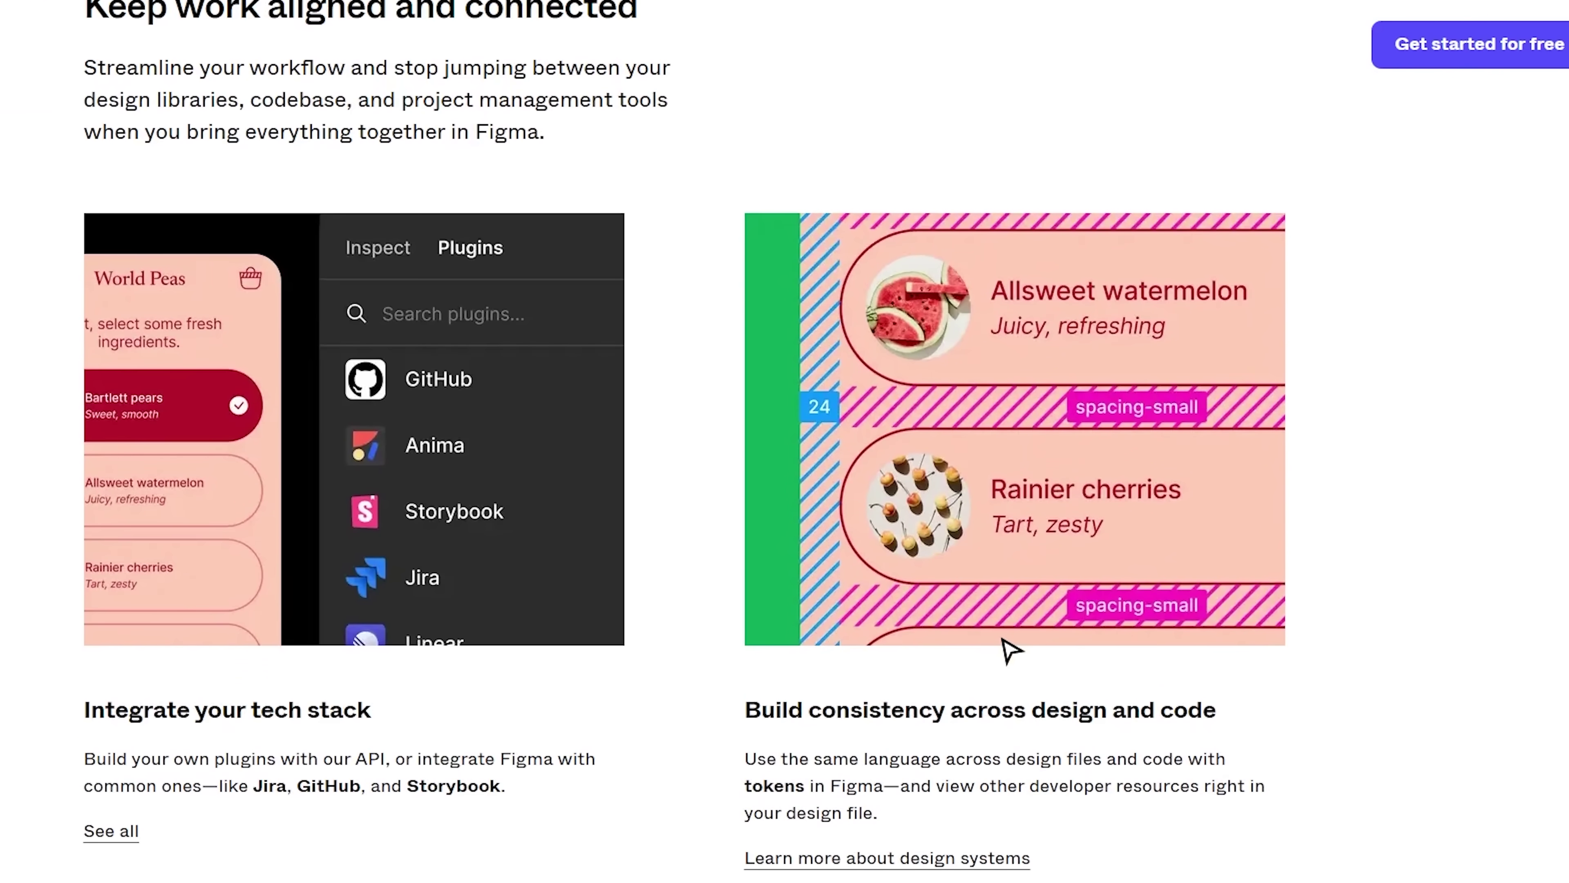
scroll(1011, 650, "down", 10)
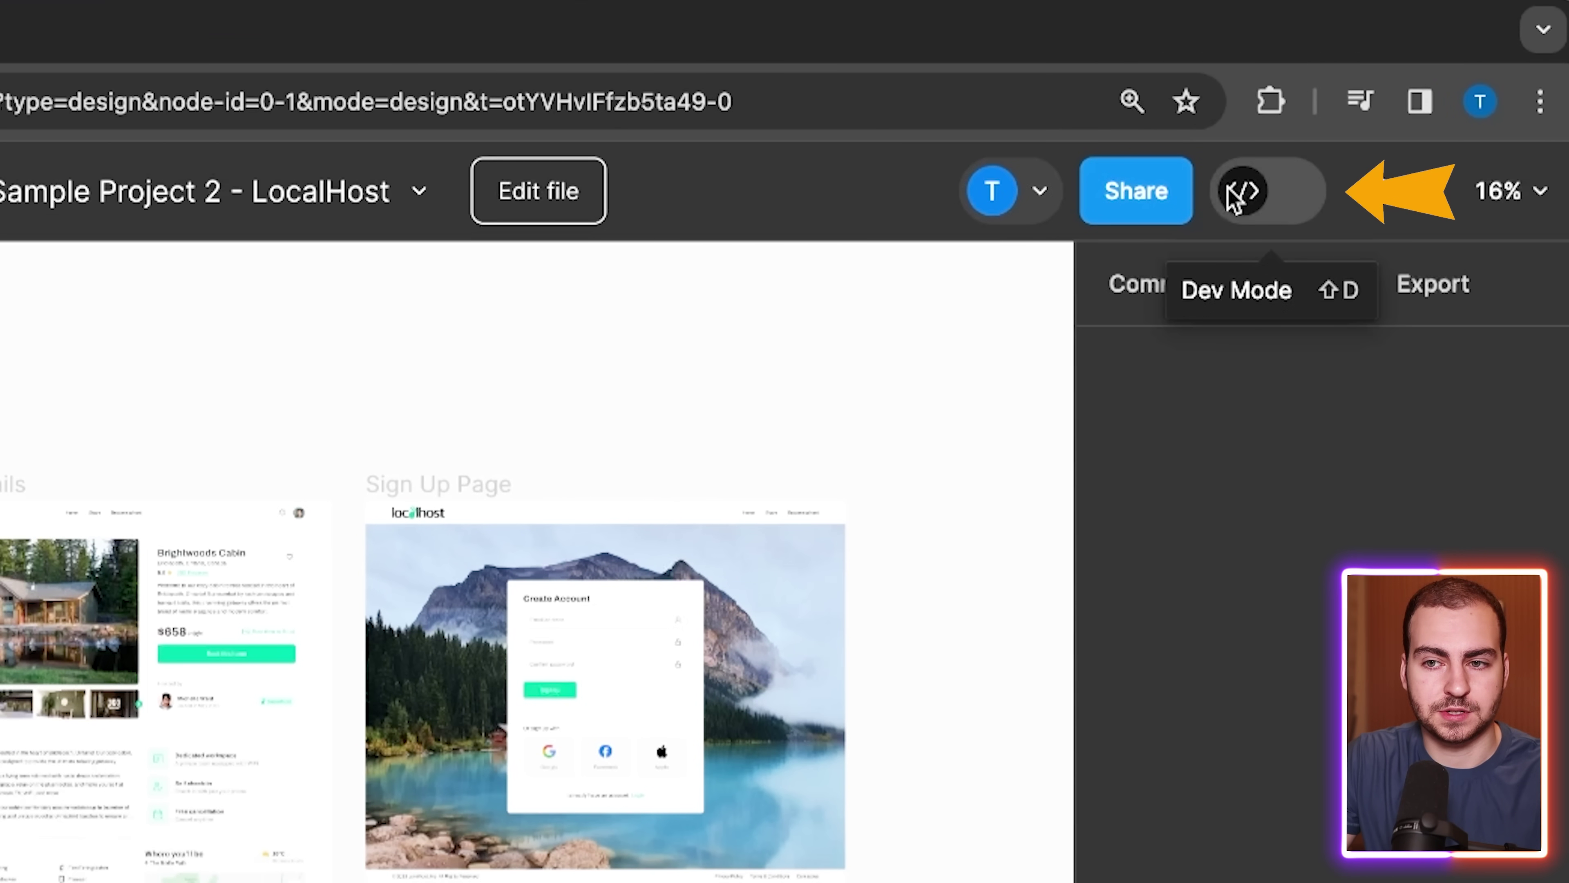
- Turn on Dev Mode for the LocalHost file and go to Plugins > Manage plugins in the main menu
left_click(1232, 197)
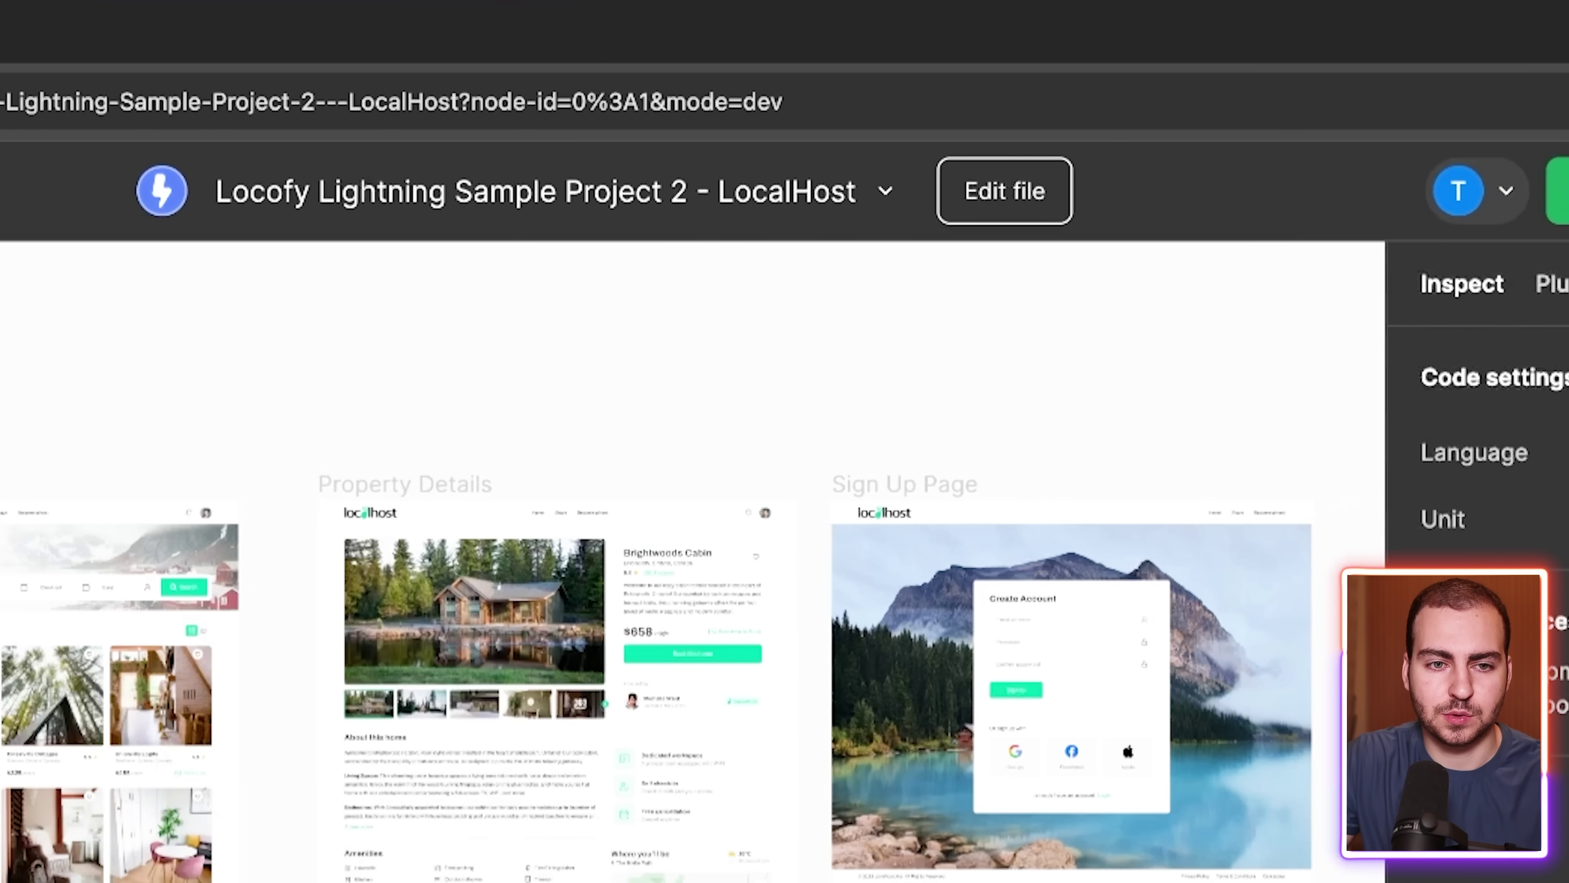
left_click(71, 189)
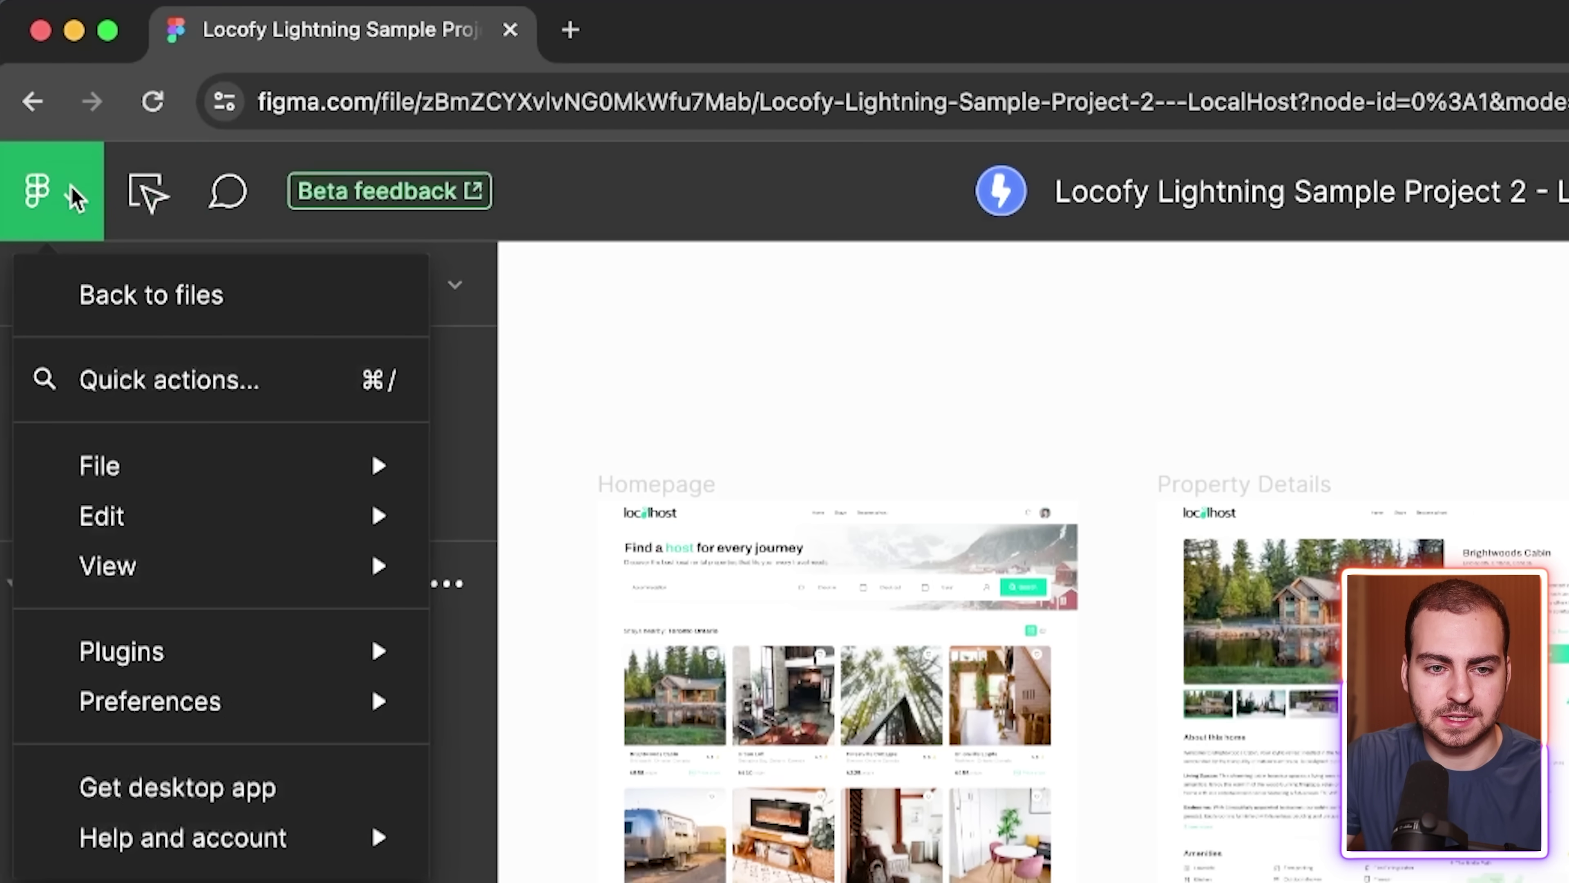
mouse_move(132, 571)
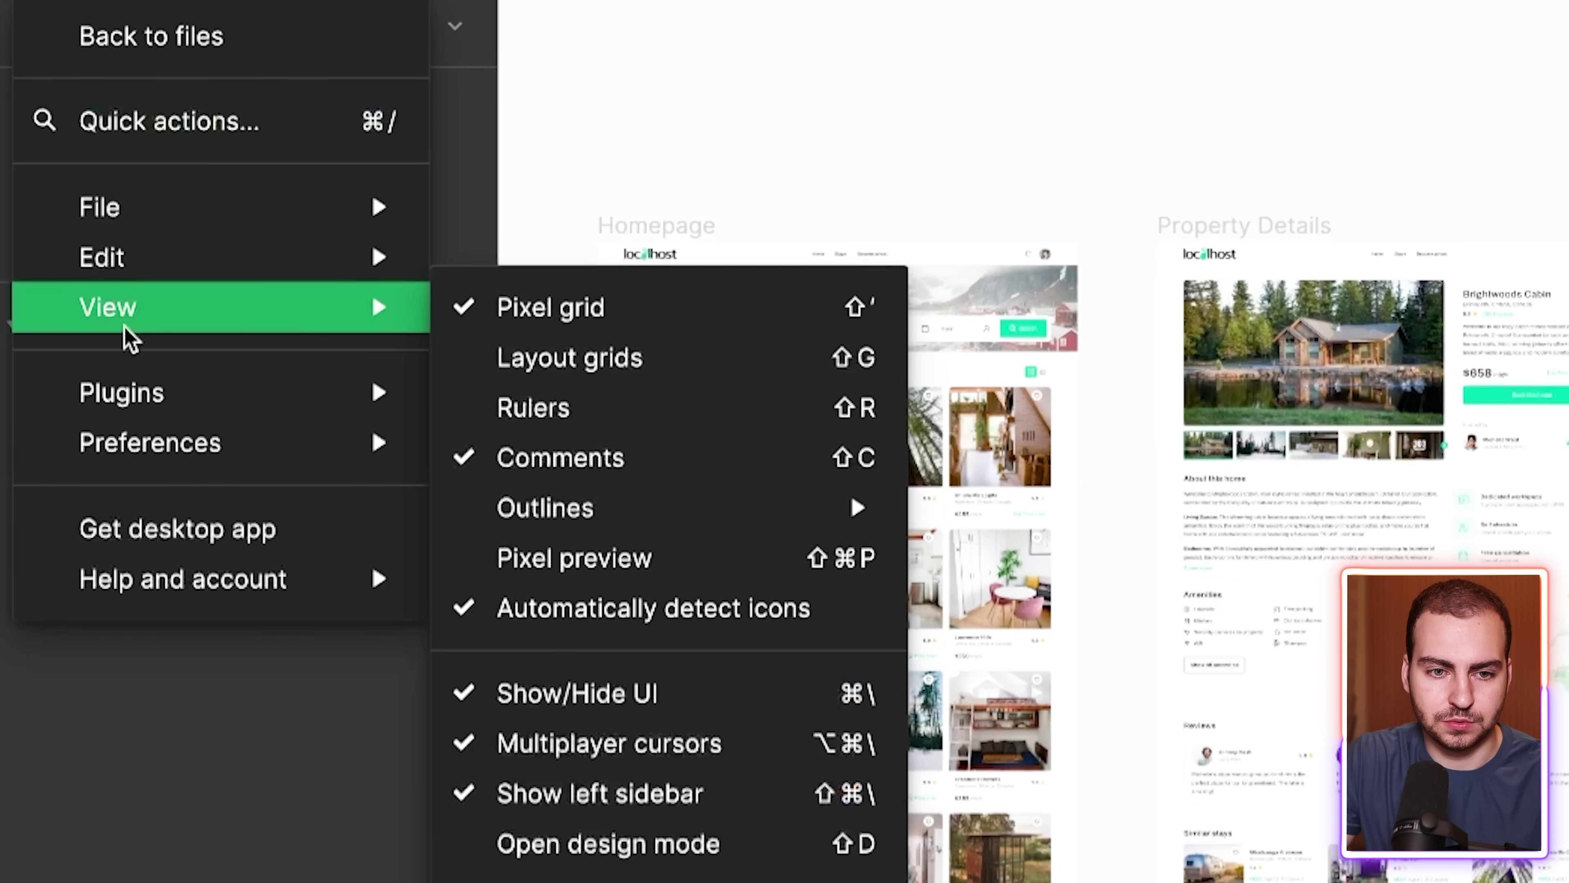
mouse_move(116, 397)
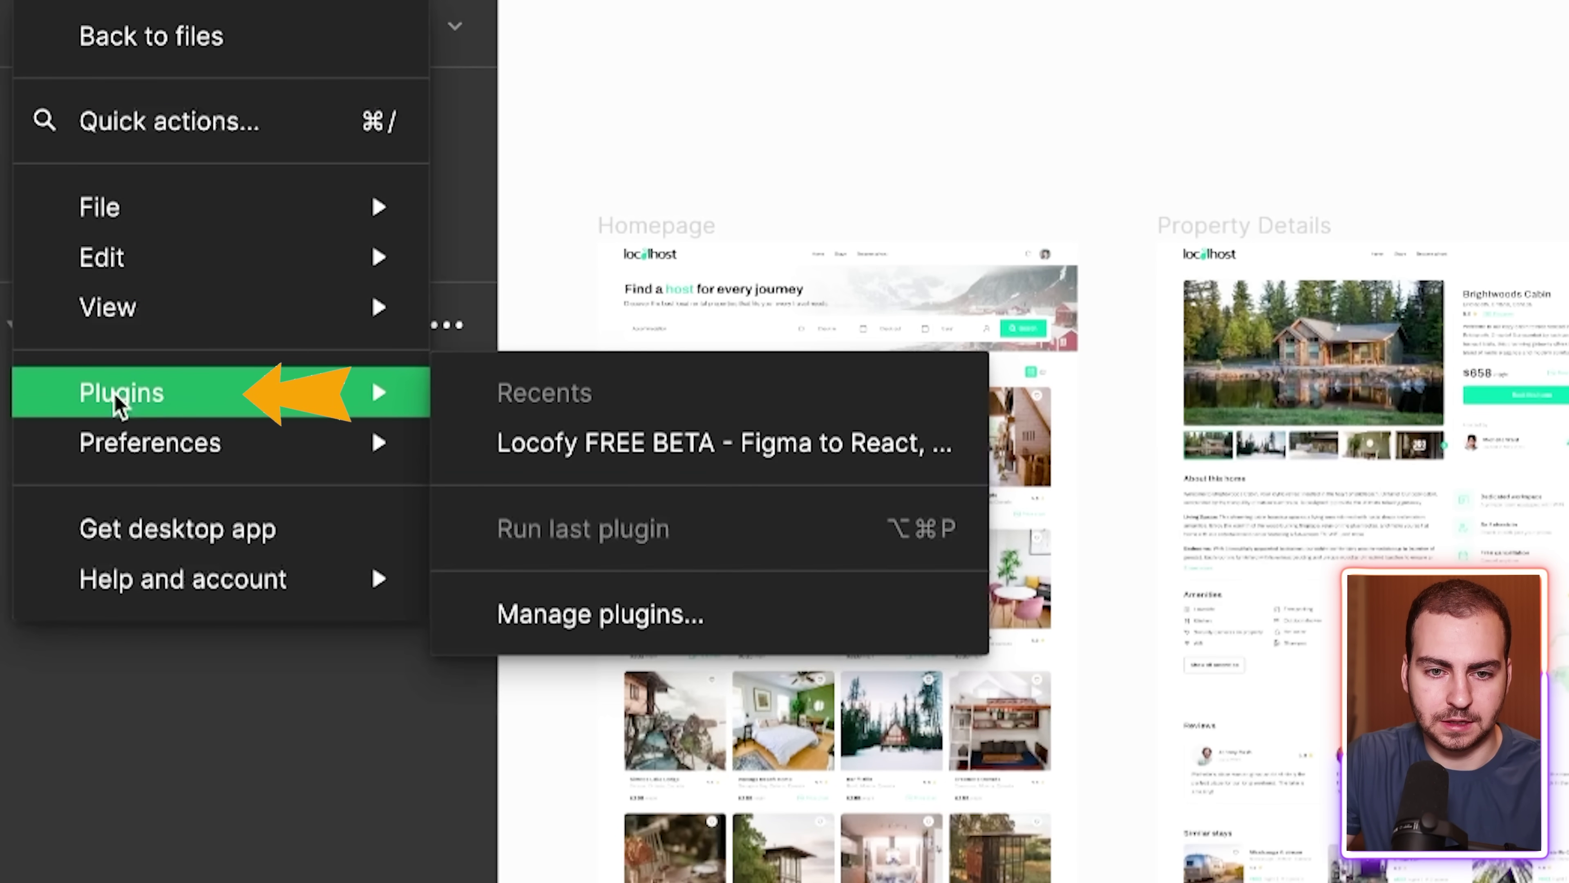
- Search the plugins for 'locofy' and run the Locofy FREE BETA plugin
left_click(672, 637)
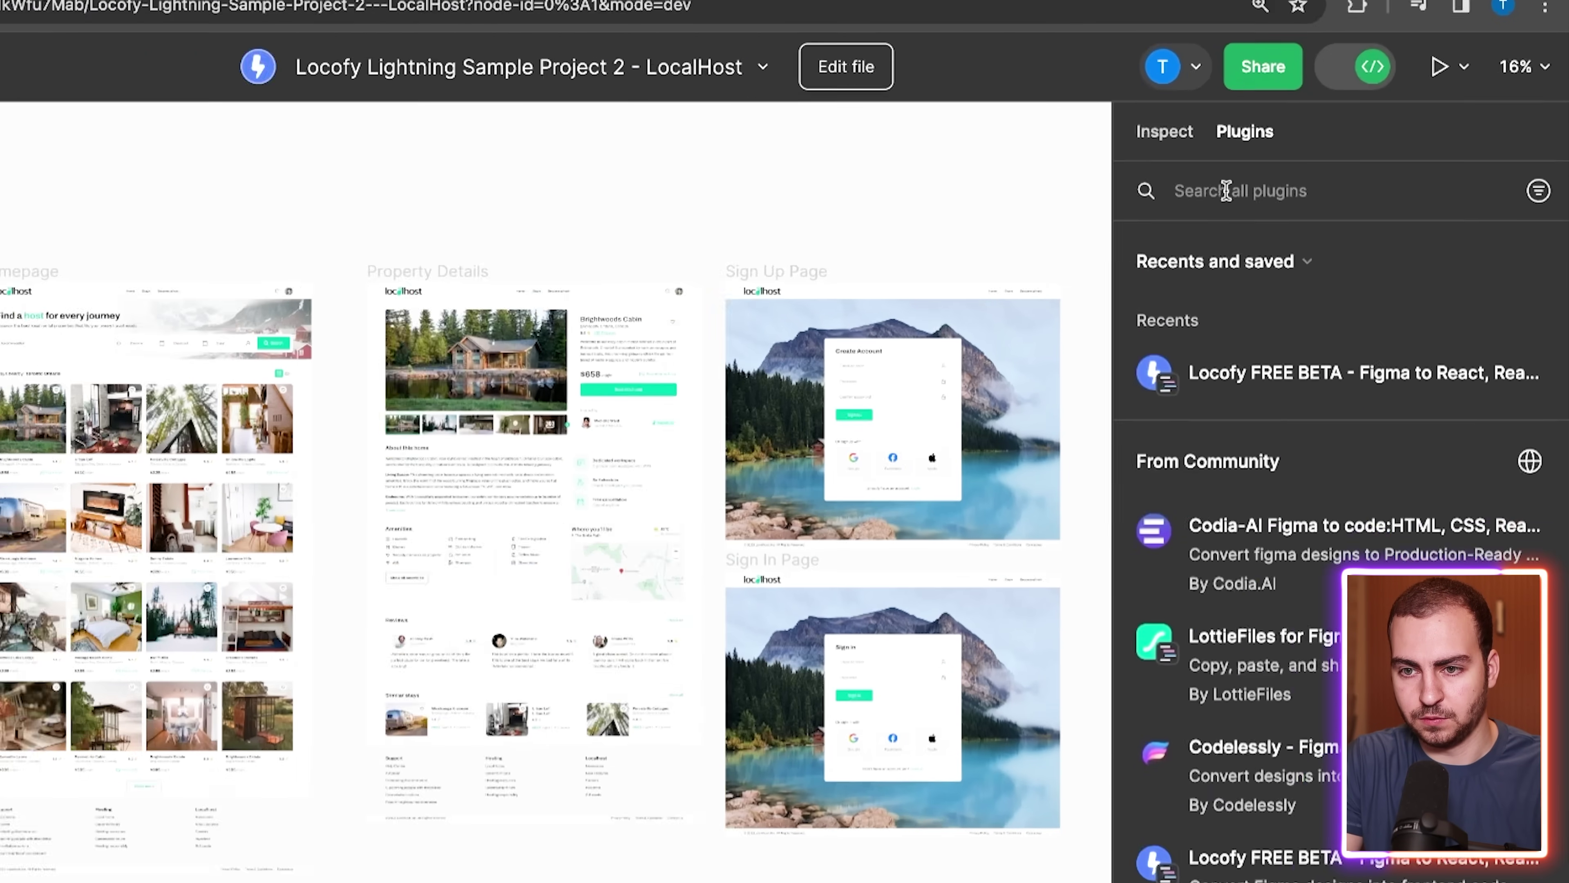
type("loco")
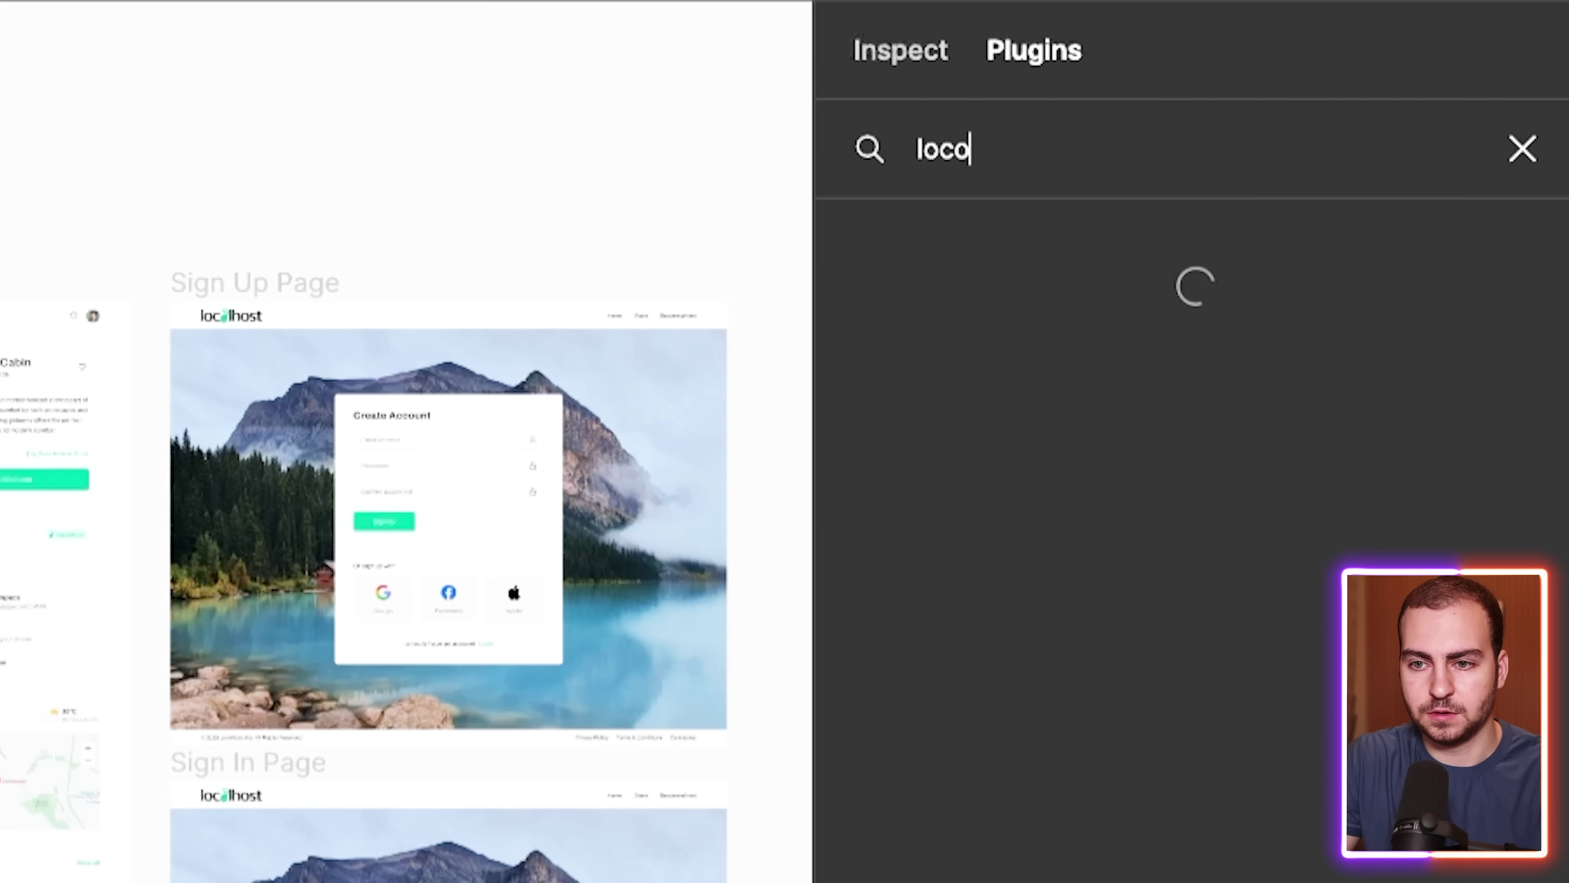
type("dy")
key("BackSpace")
key("BackSpace")
type("fy")
left_click(1012, 349)
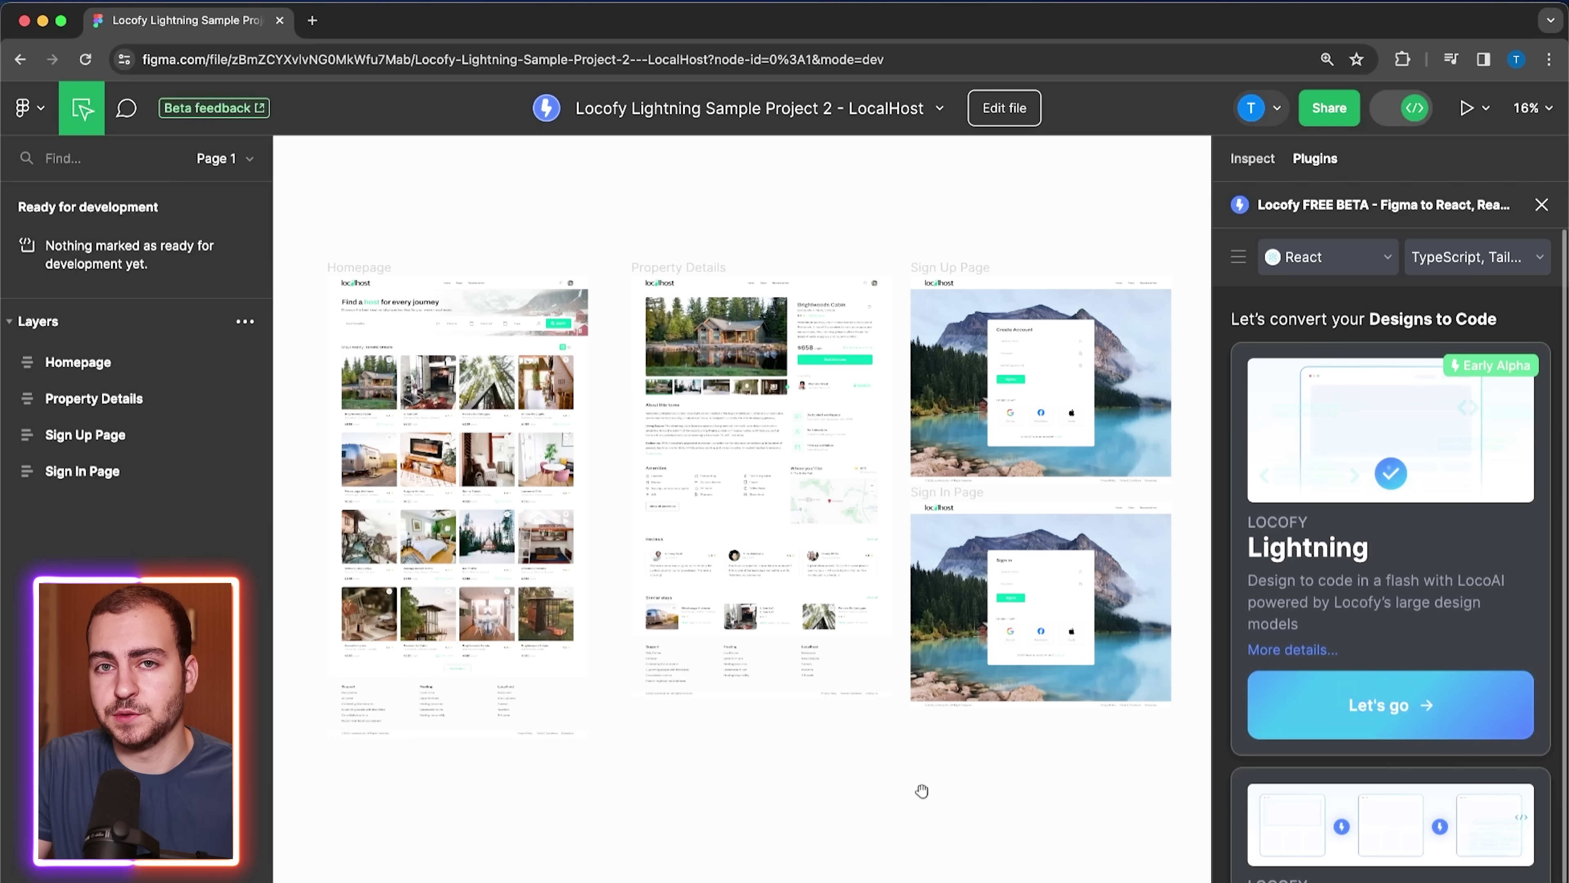
- Set Locofy to React with TypeScript, Tailwind, px and Pascal Case, then start a Lightning conversion
left_click(1360, 257)
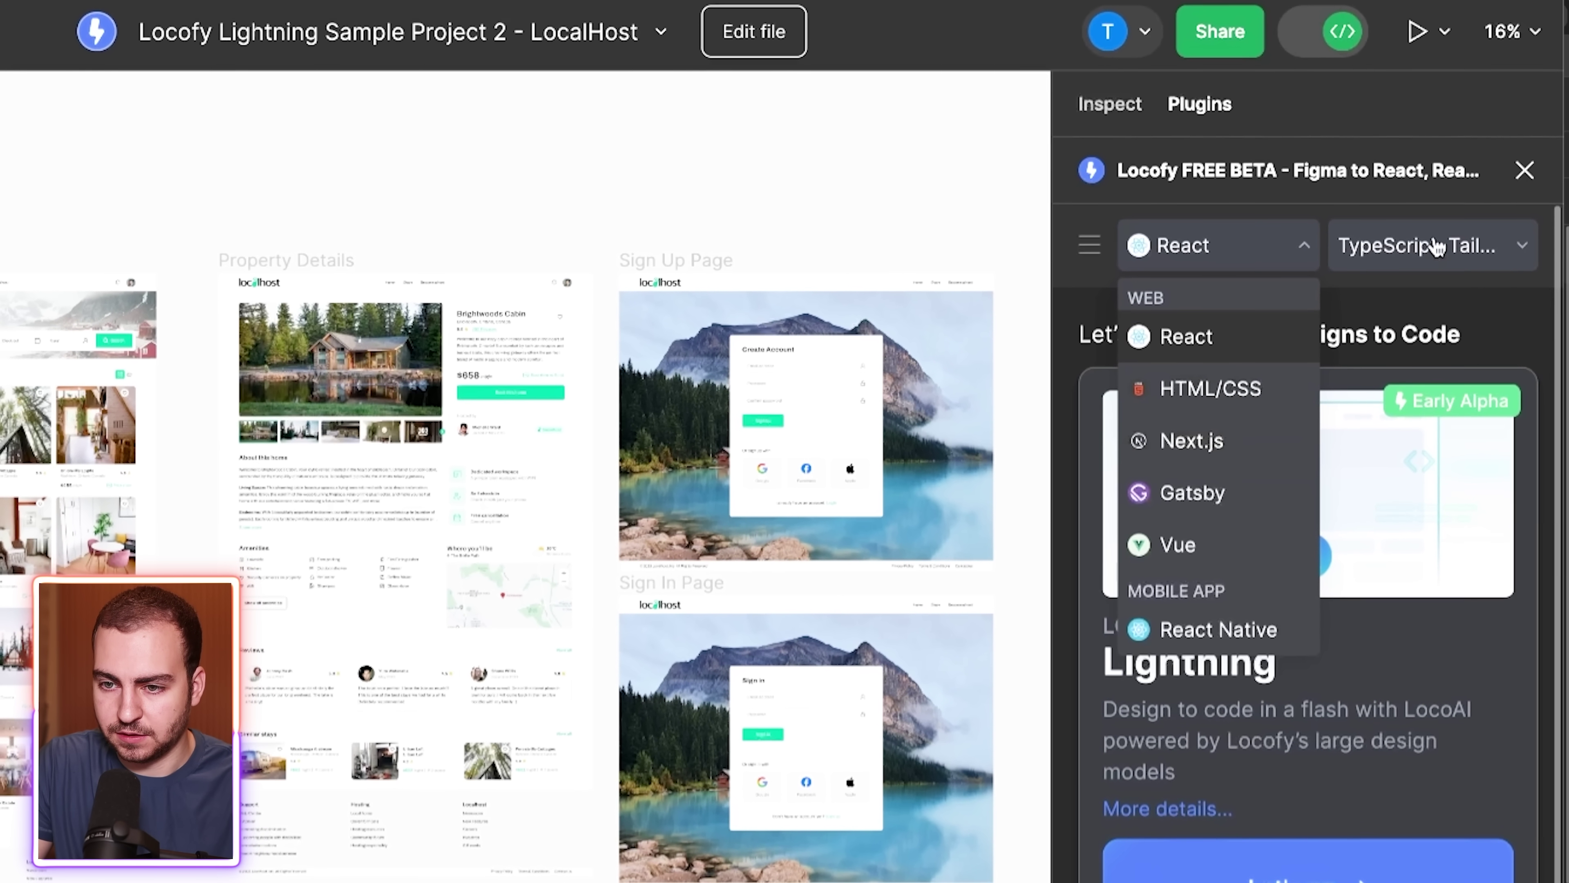
left_click(1434, 246)
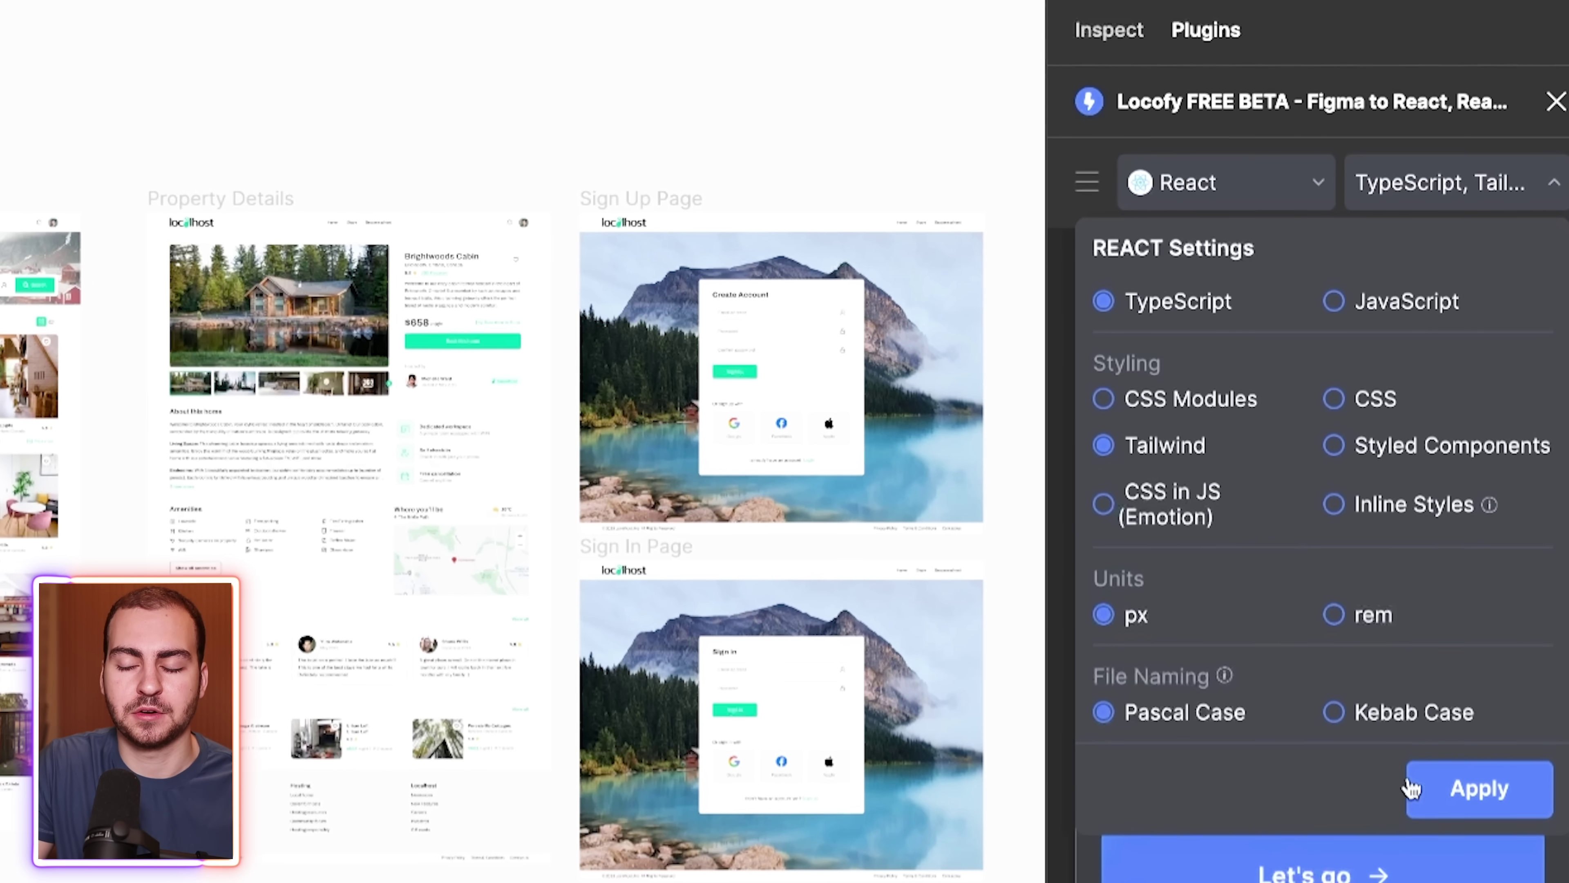
left_click(1428, 788)
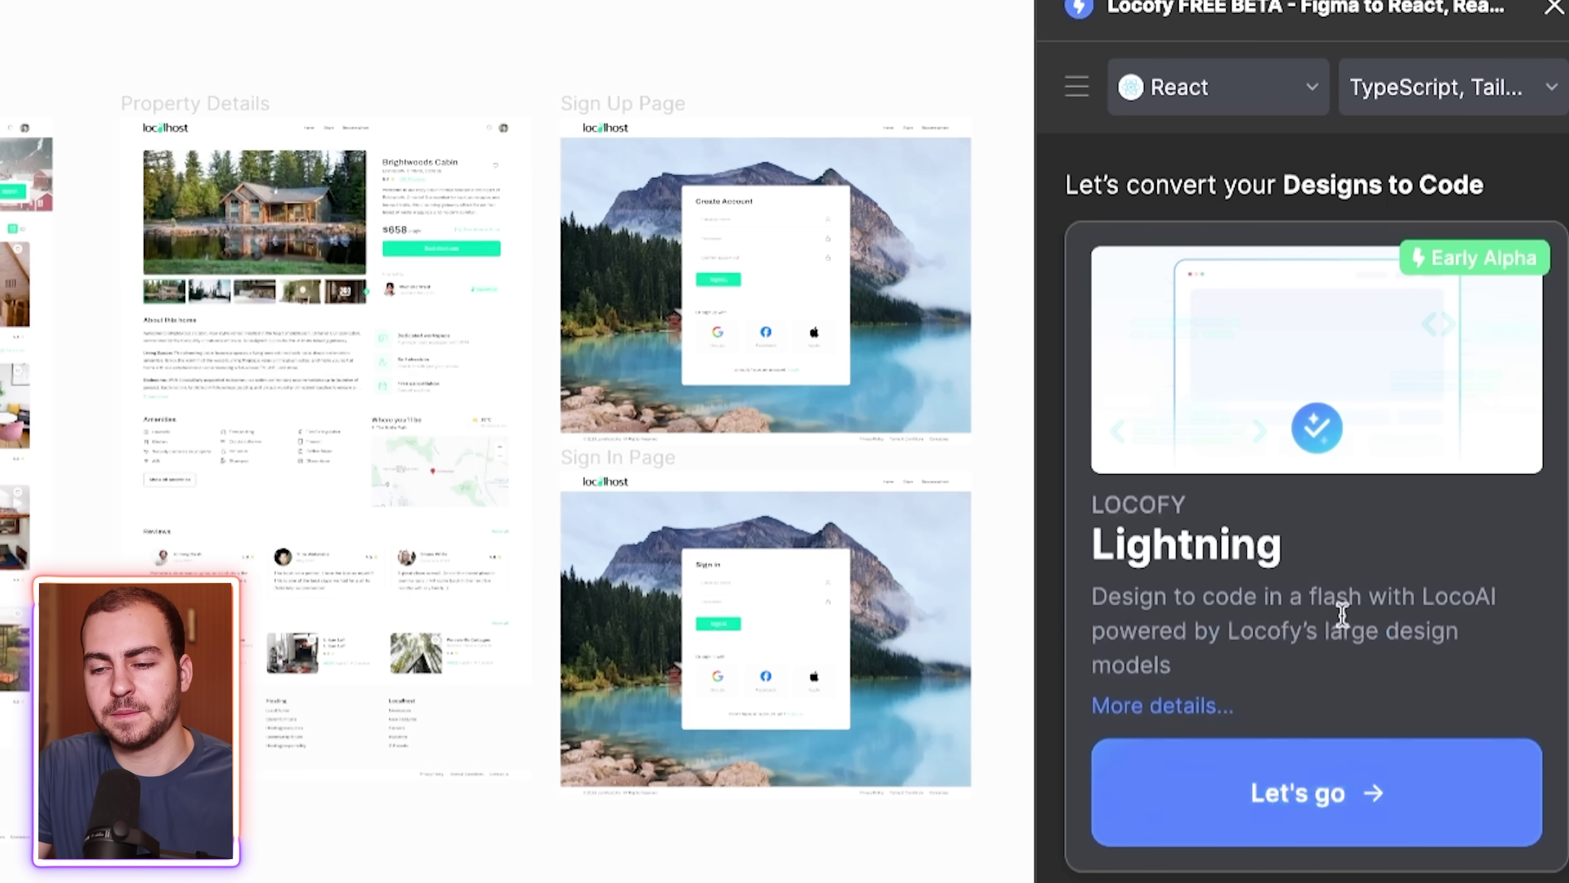
left_click(1286, 793)
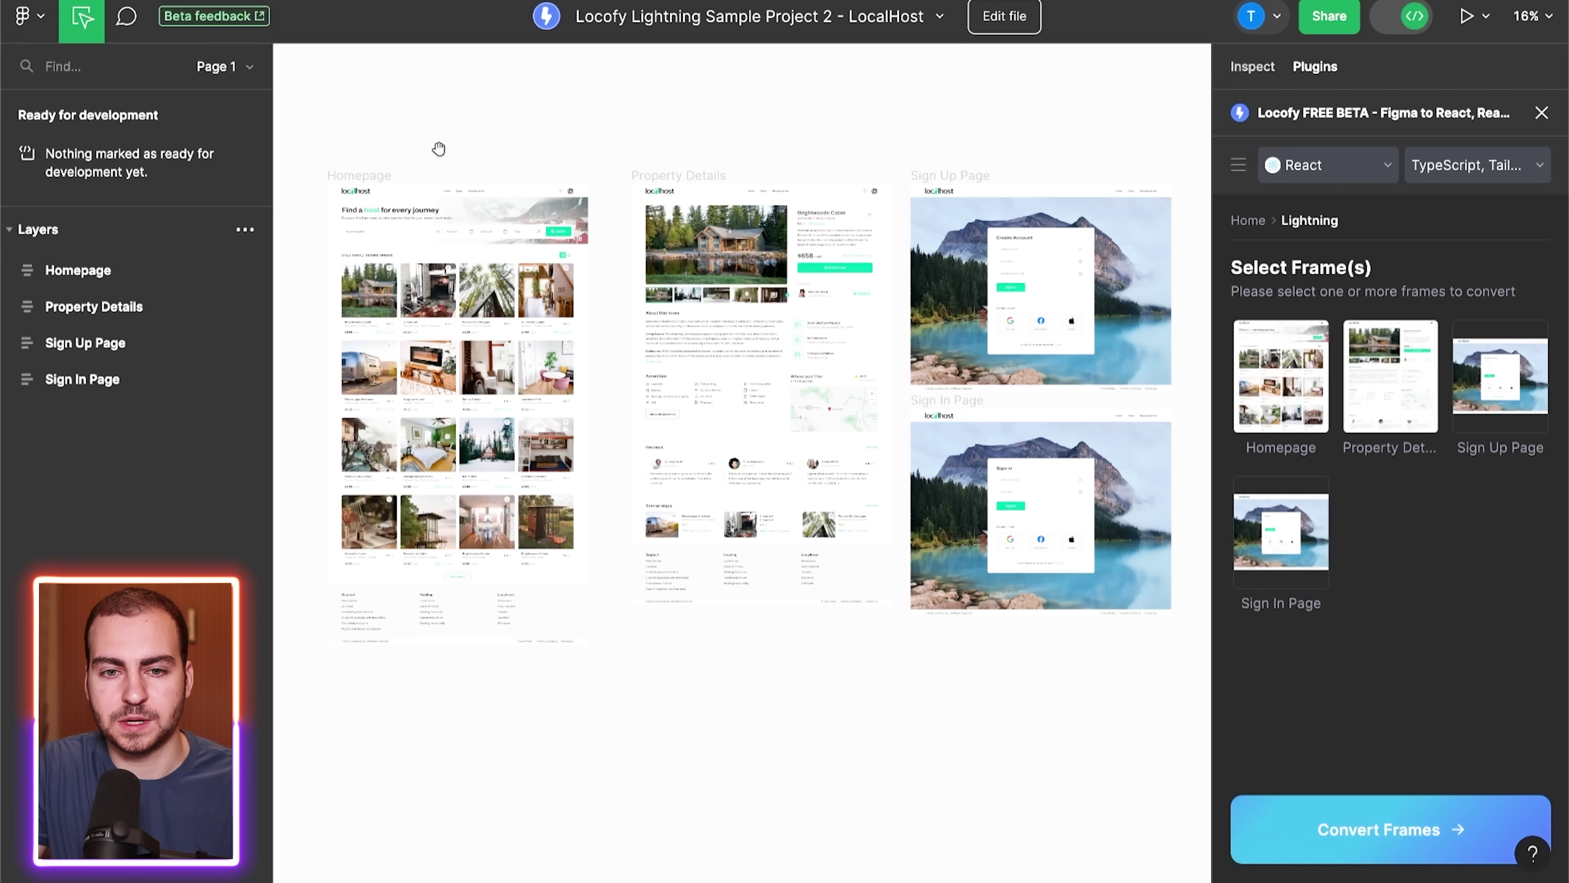
- Select the Homepage, Property Details, Sign Up Page and Sign In Page frames and convert all four
left_click_drag(375, 117, 1145, 676)
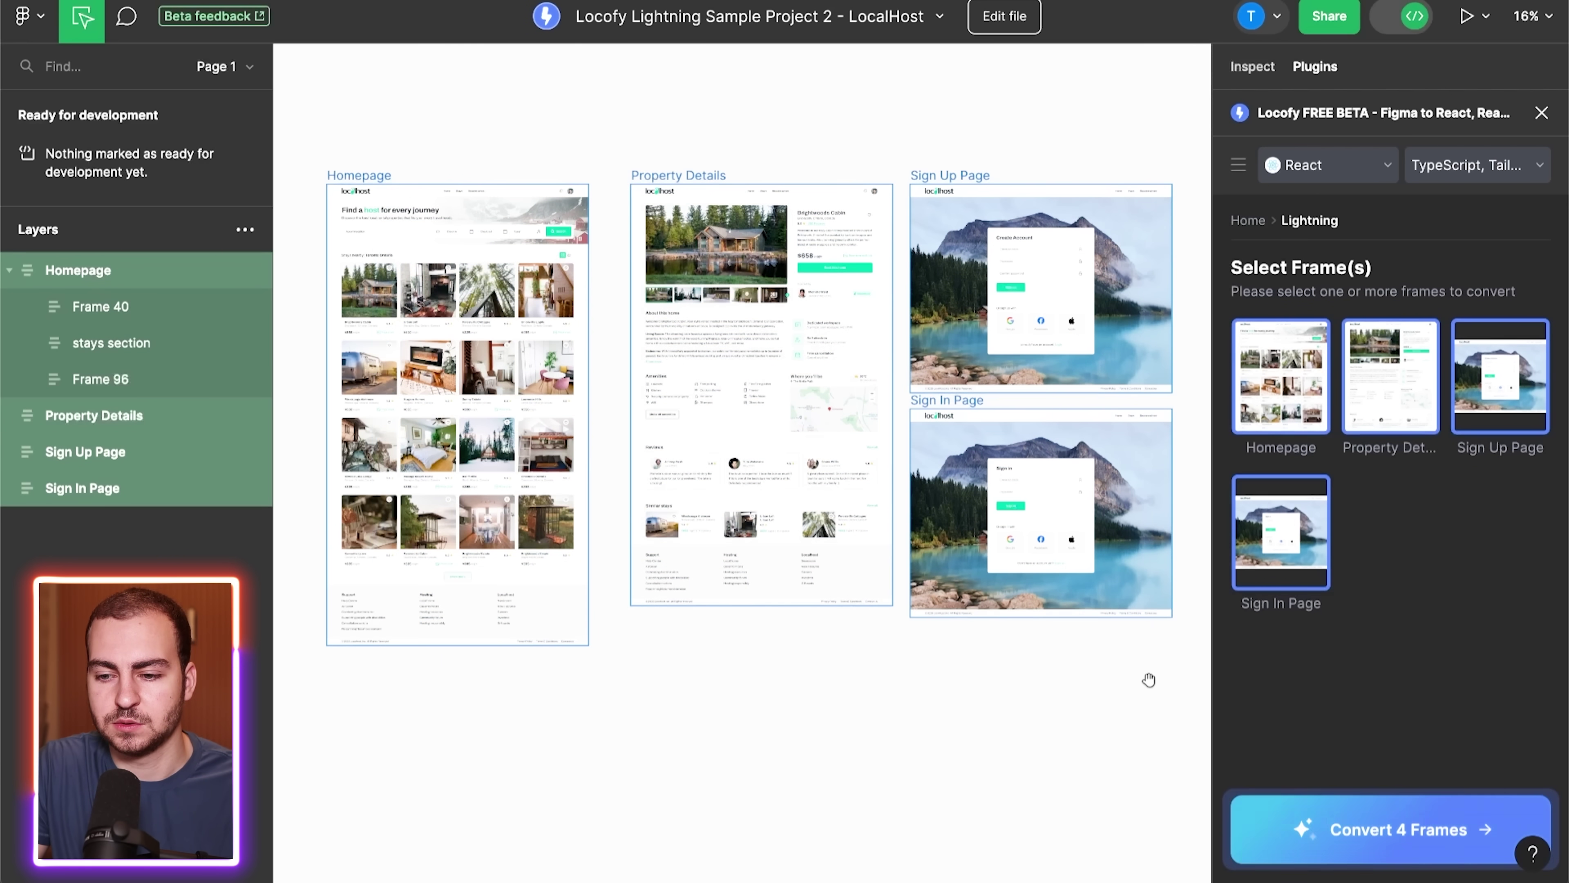
left_click(1408, 834)
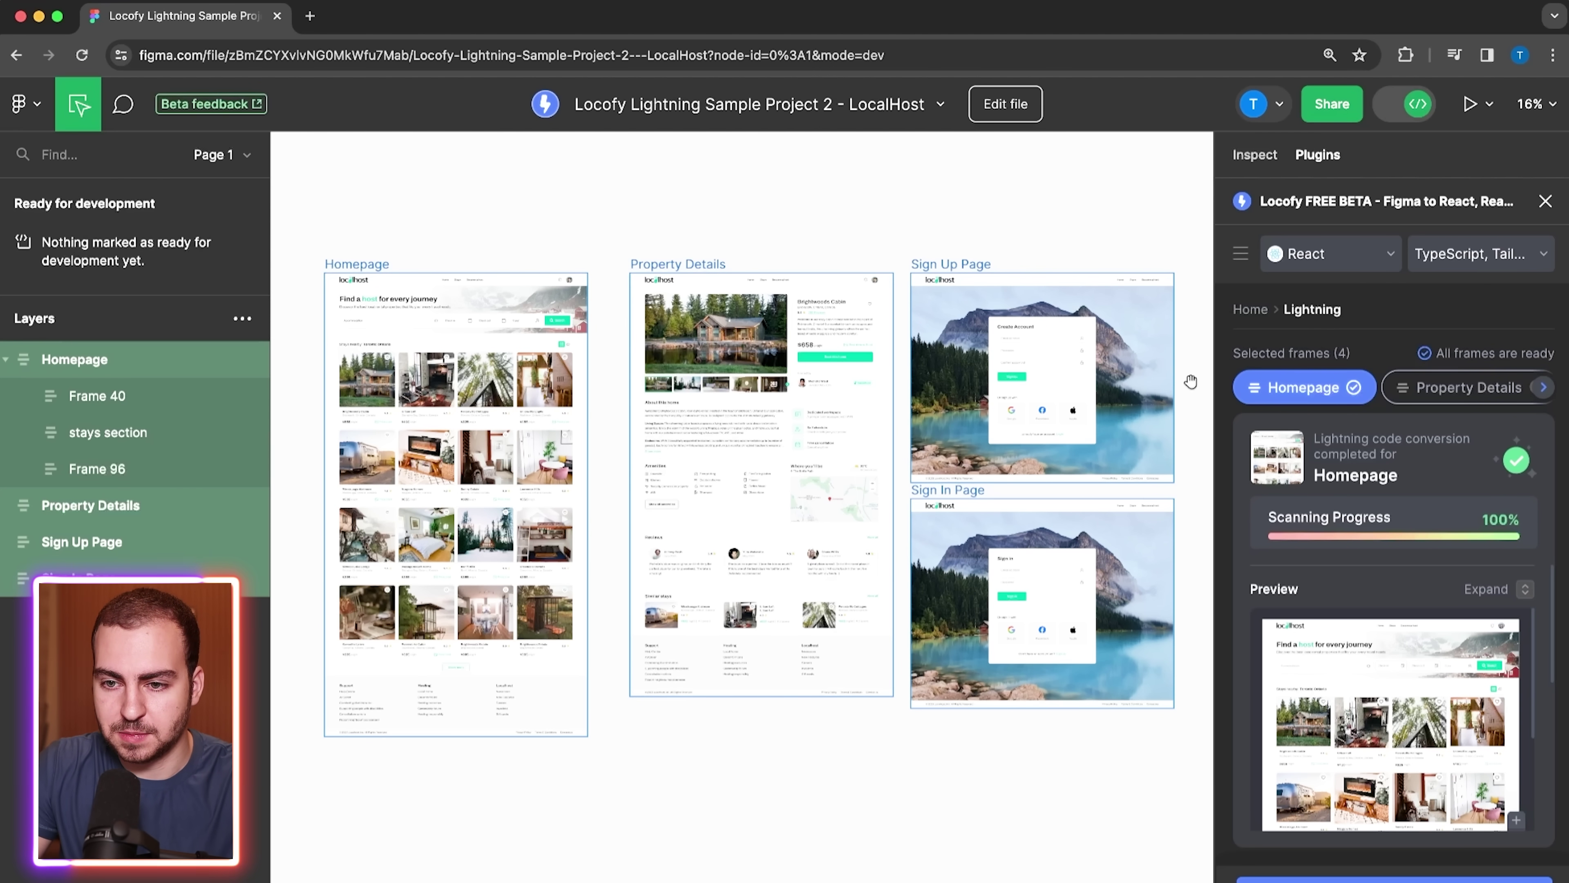
- Widen the plugin panel and expand the Homepage preview, zooming in
left_click_drag(1205, 375, 841, 379)
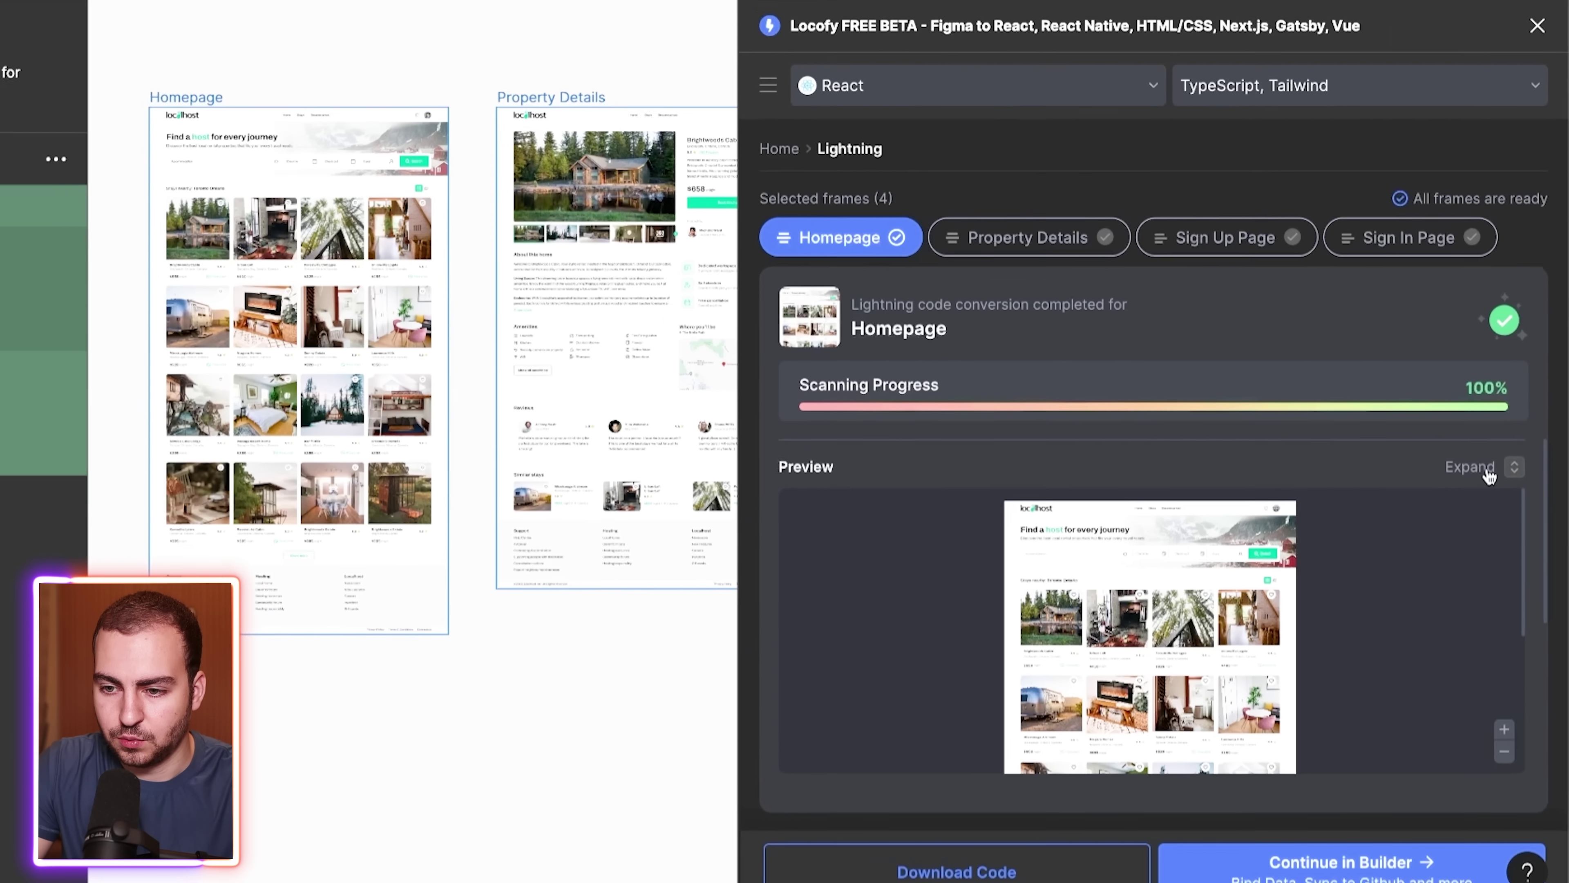
left_click(1514, 588)
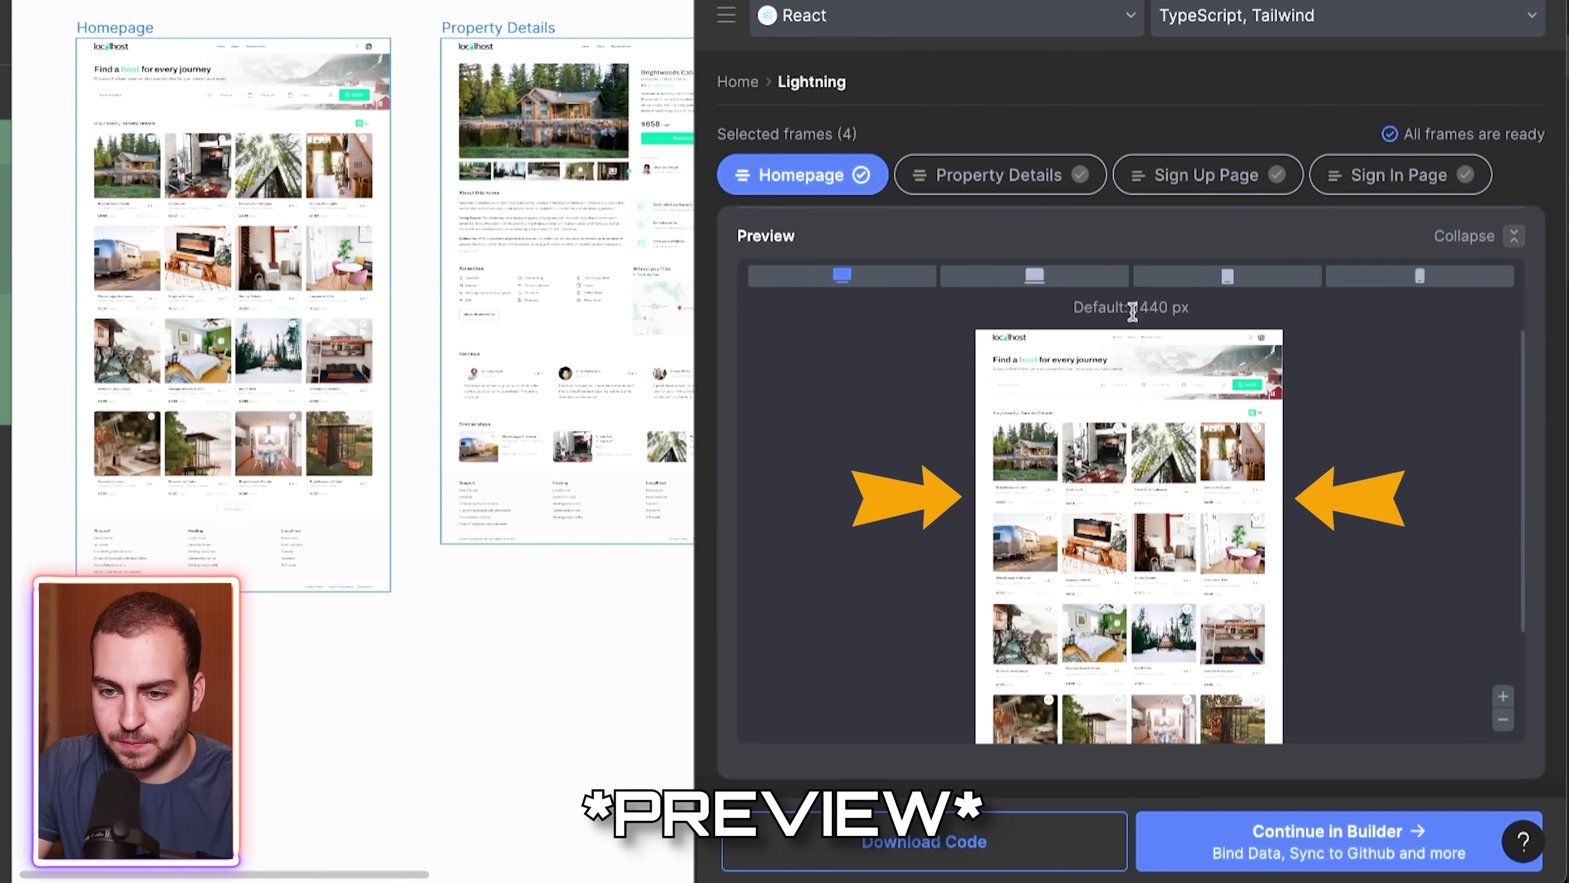
left_click(1504, 696)
left_click(1504, 696)
scroll(1303, 566, "right", 3)
- Try the preview's check-in and check-out date pickers, choosing January 17 for check-out
left_click(1227, 542)
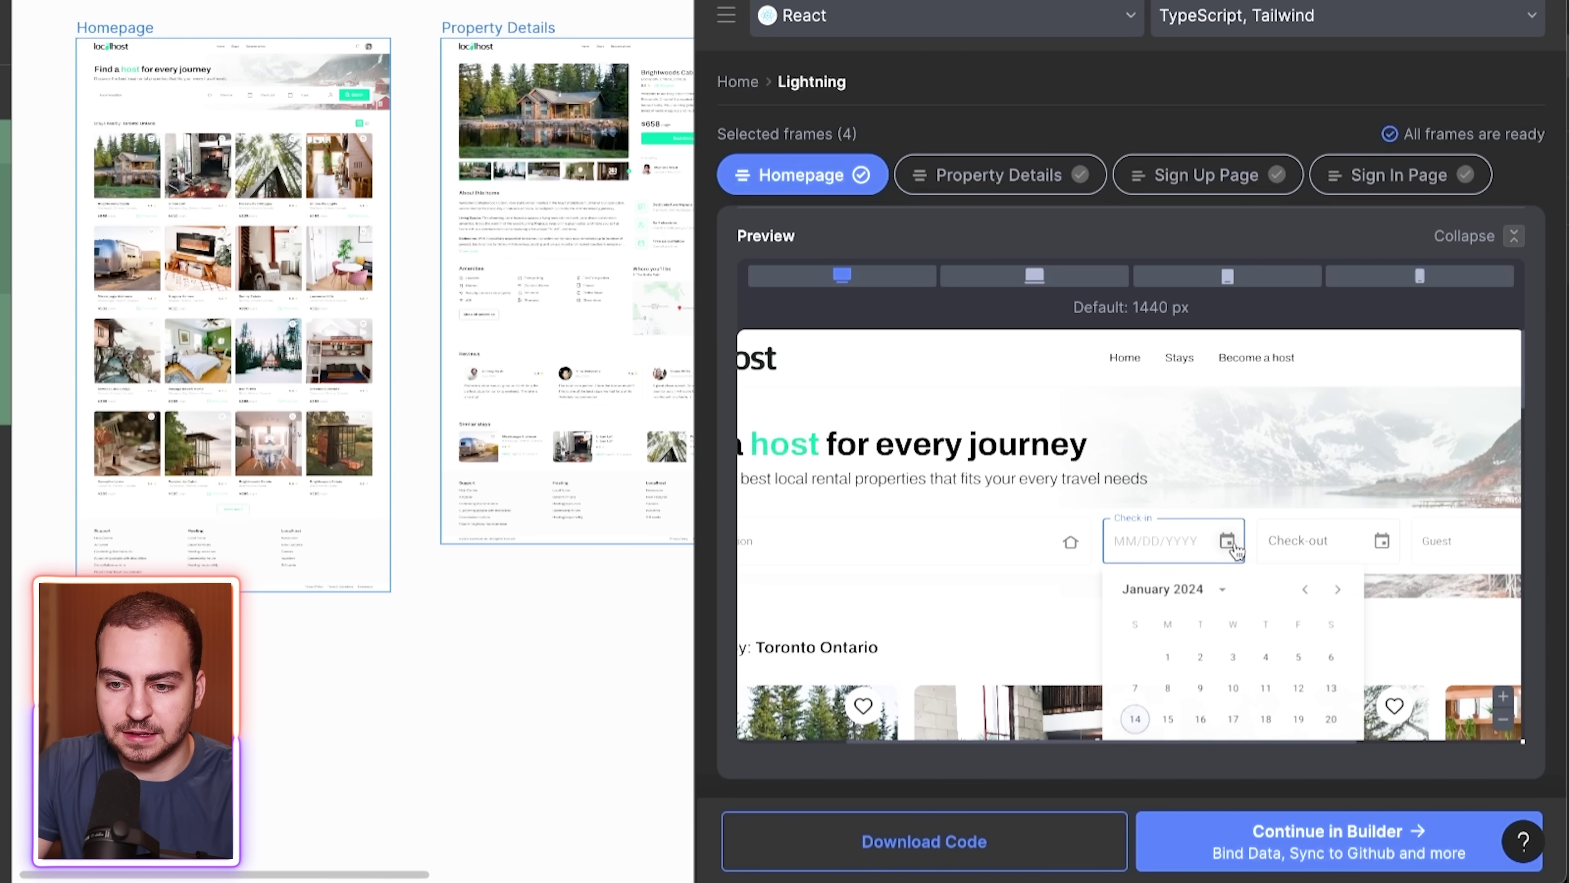
scroll(1201, 446, "right", 4)
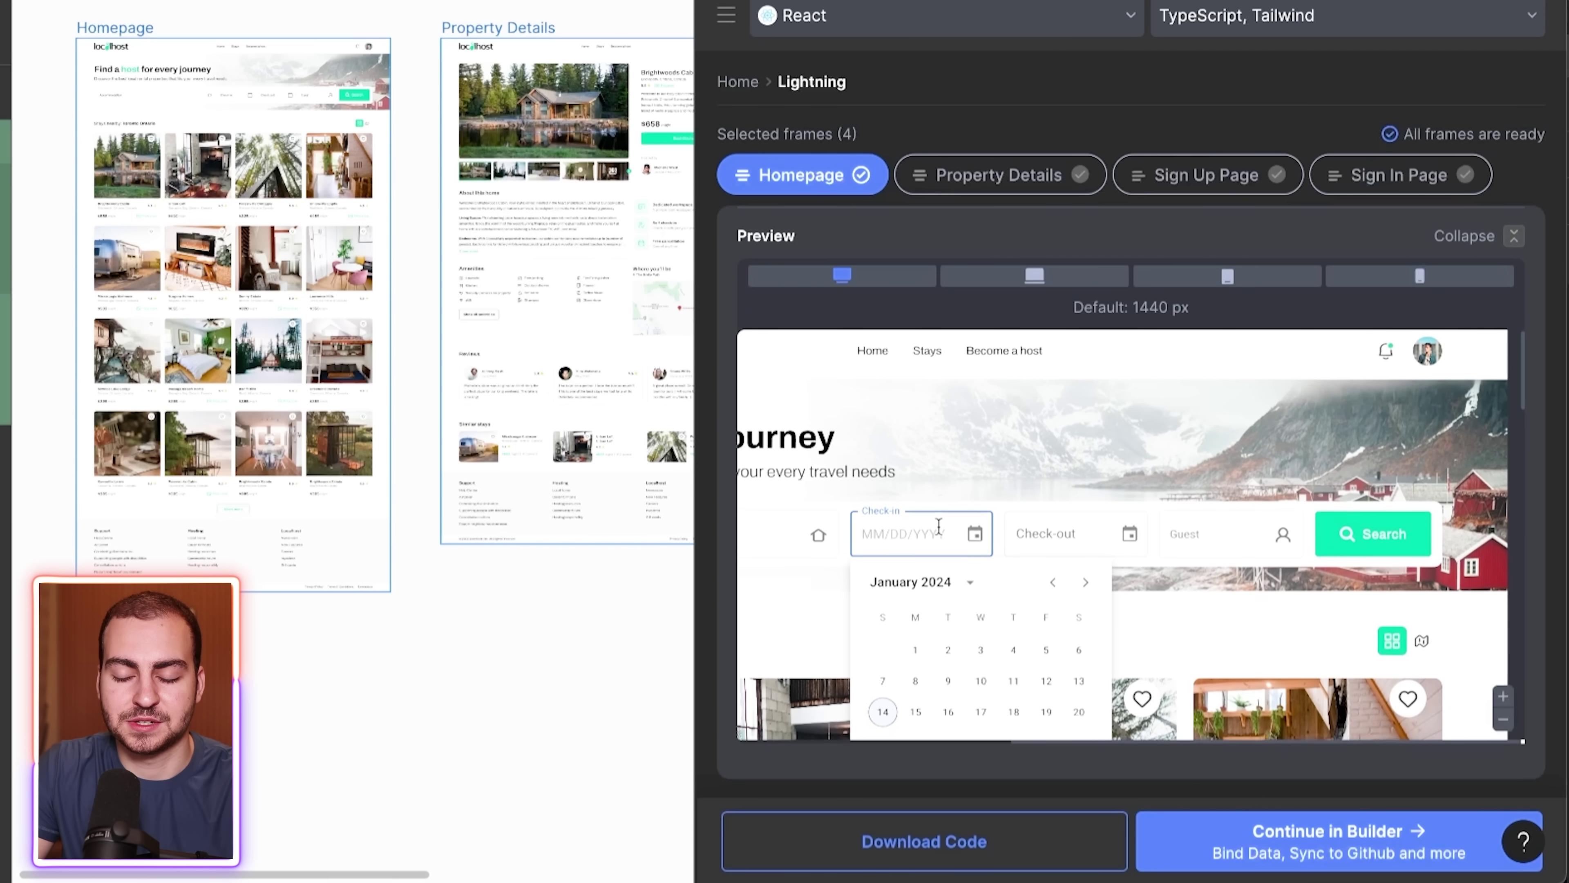
scroll(964, 465, "down", 2)
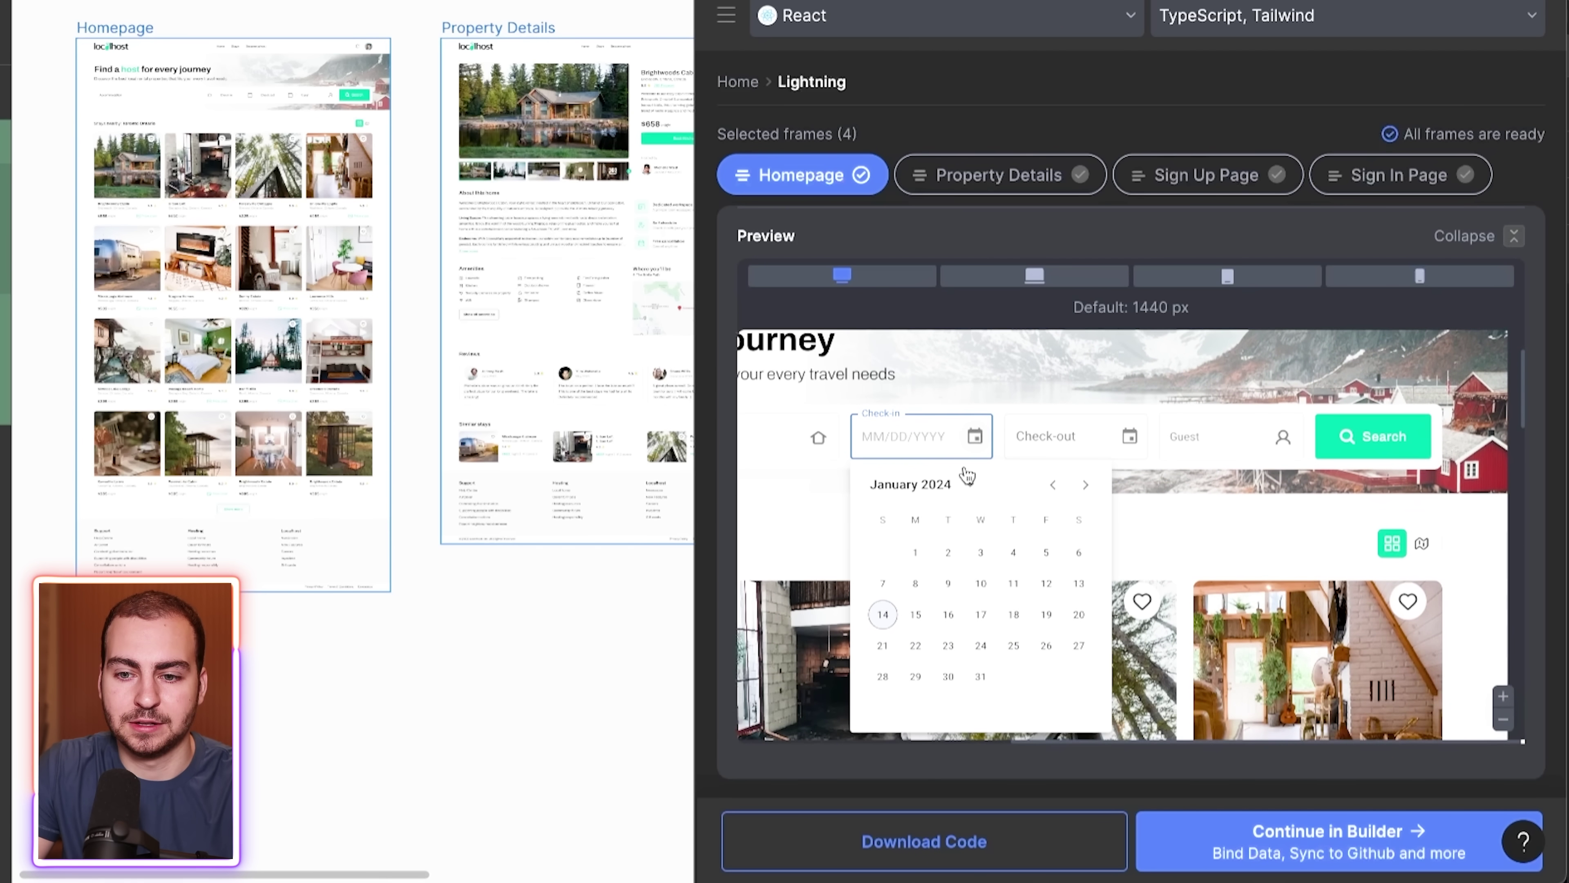
left_click(1130, 436)
left_click(1130, 609)
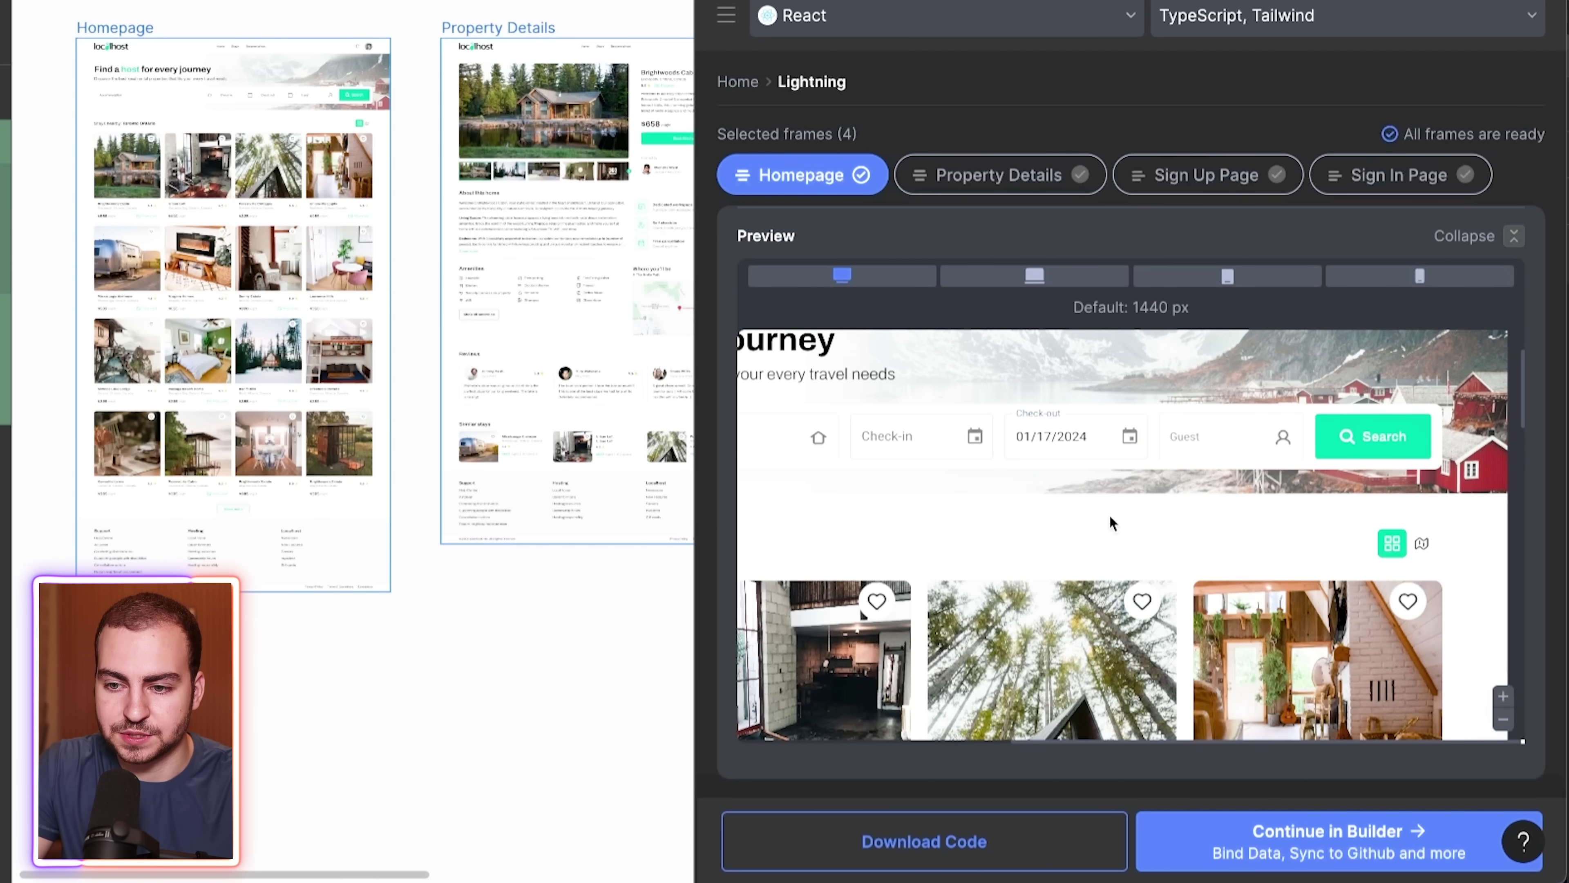
scroll(1229, 505, "up", 3)
- Preview the Homepage at 1440, 1200, 960 and 420 px widths, then collapse it to show the code
left_click(1034, 276)
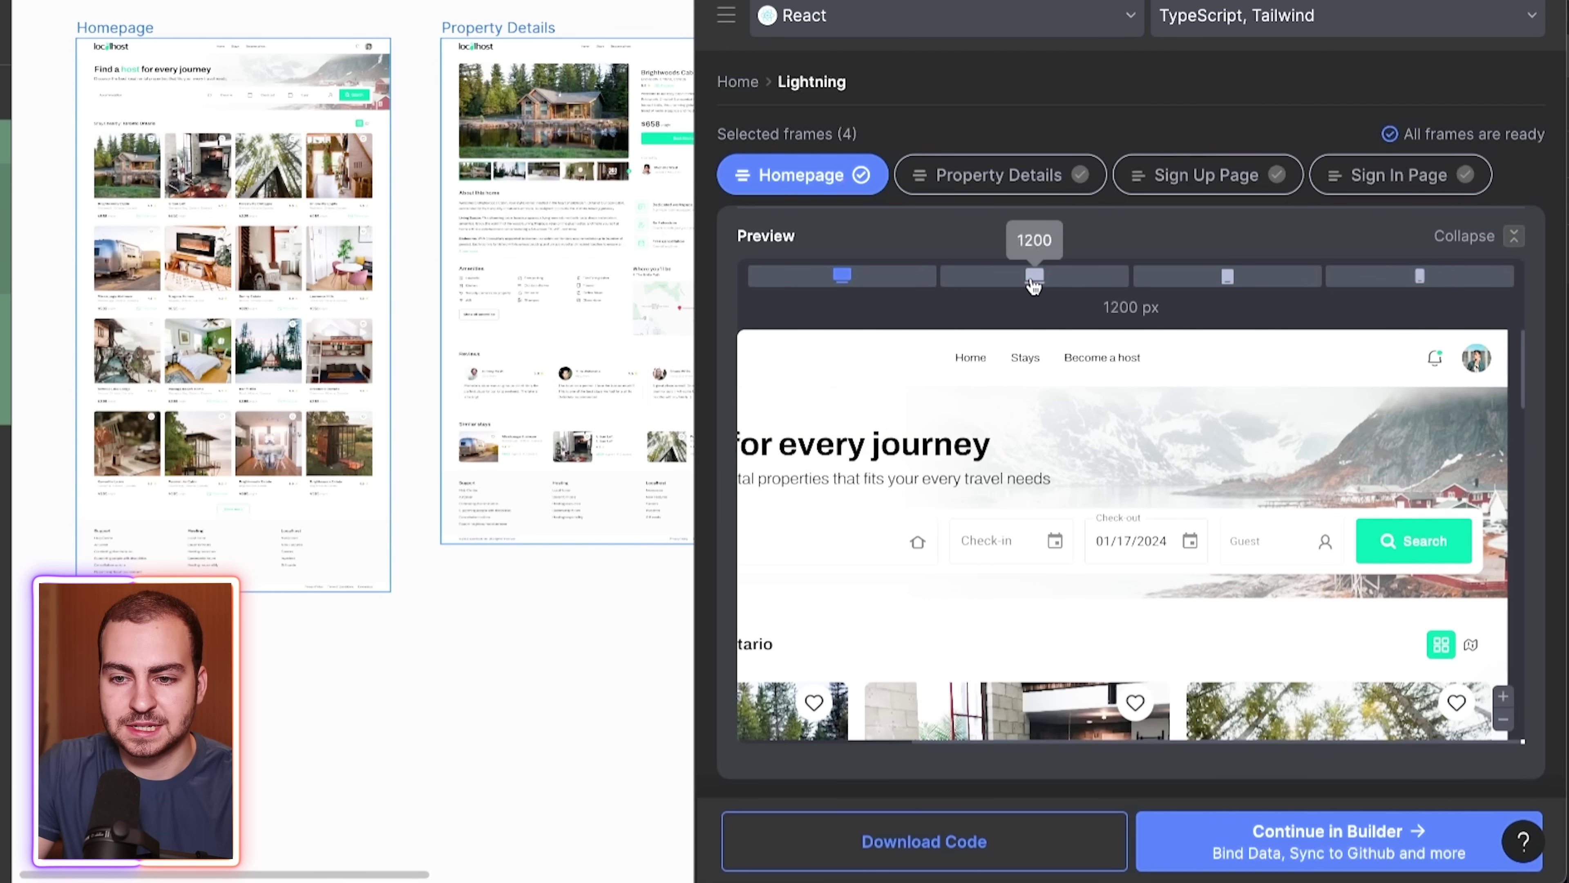
left_click(1220, 279)
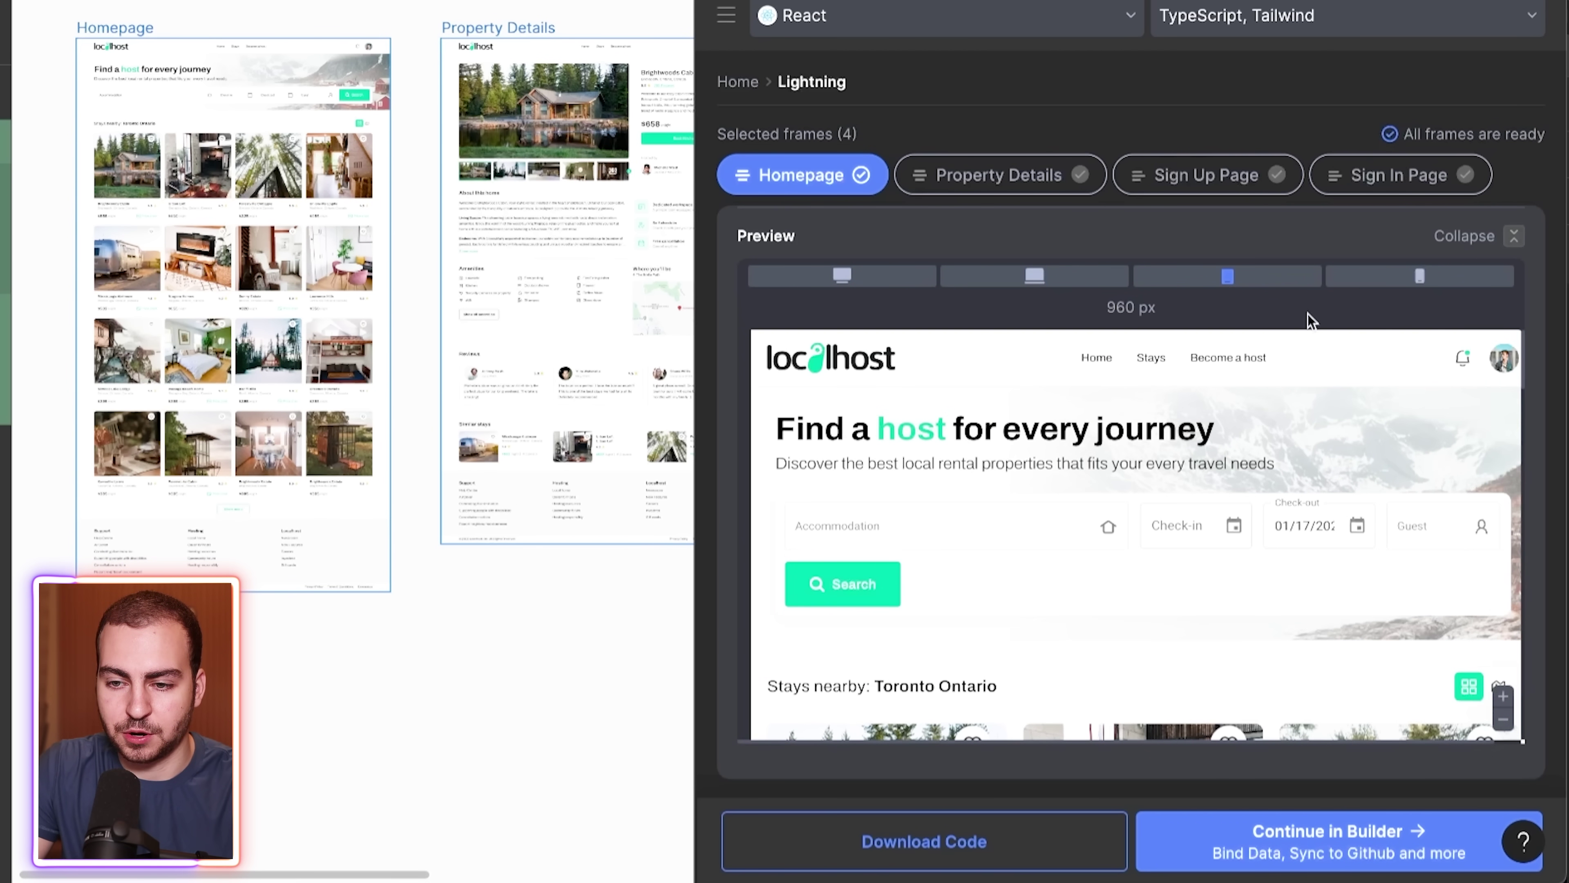
left_click(1446, 279)
left_click(1504, 719)
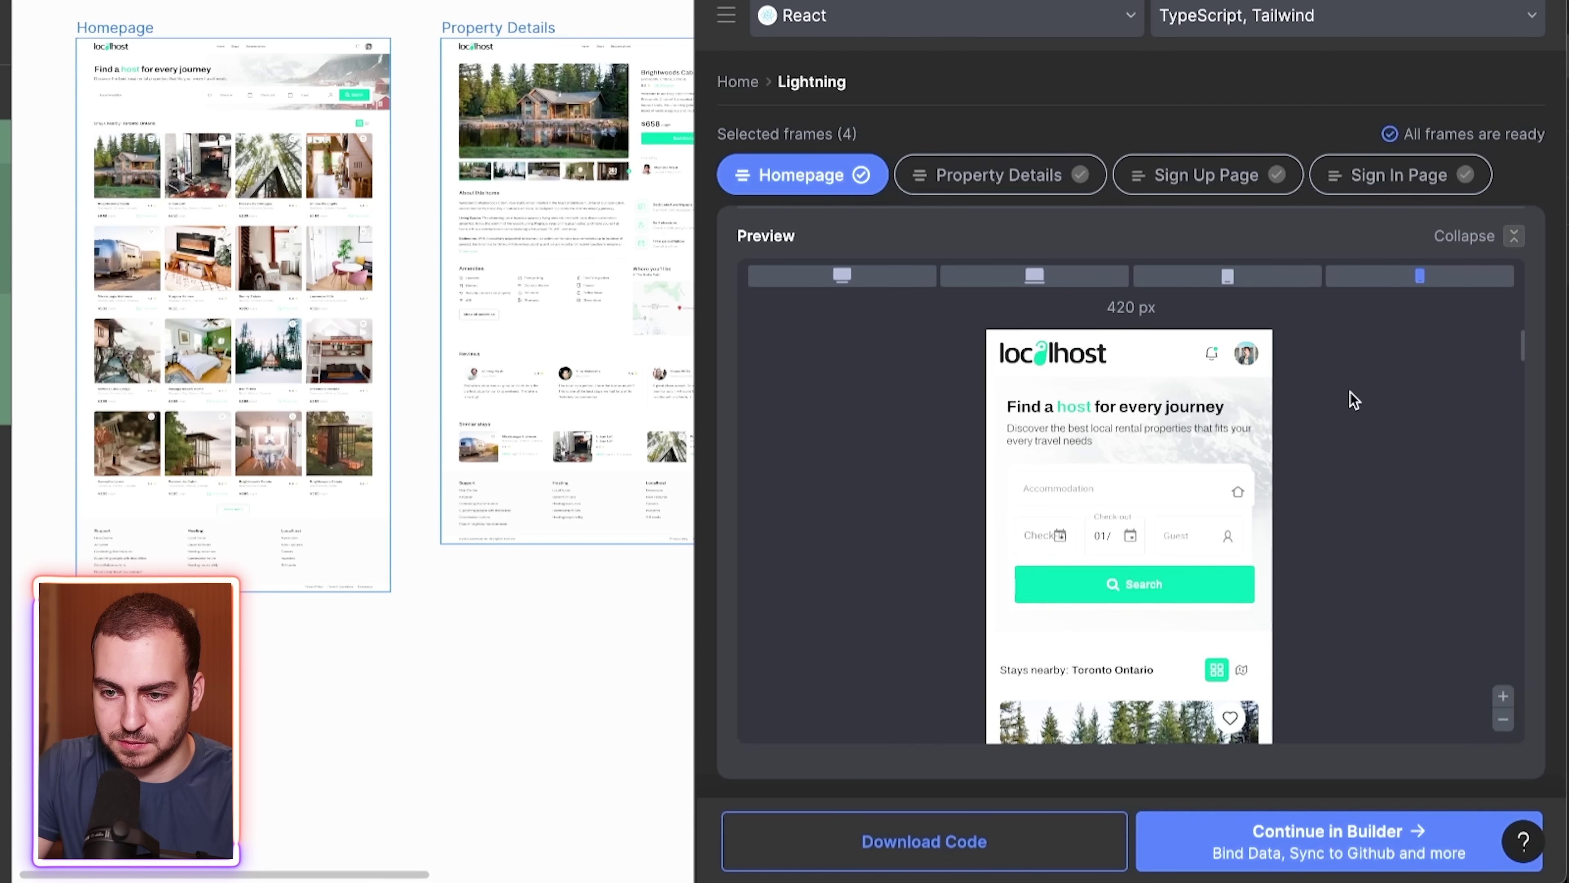
left_click(1254, 282)
left_click(1026, 276)
left_click(870, 288)
left_click(1052, 277)
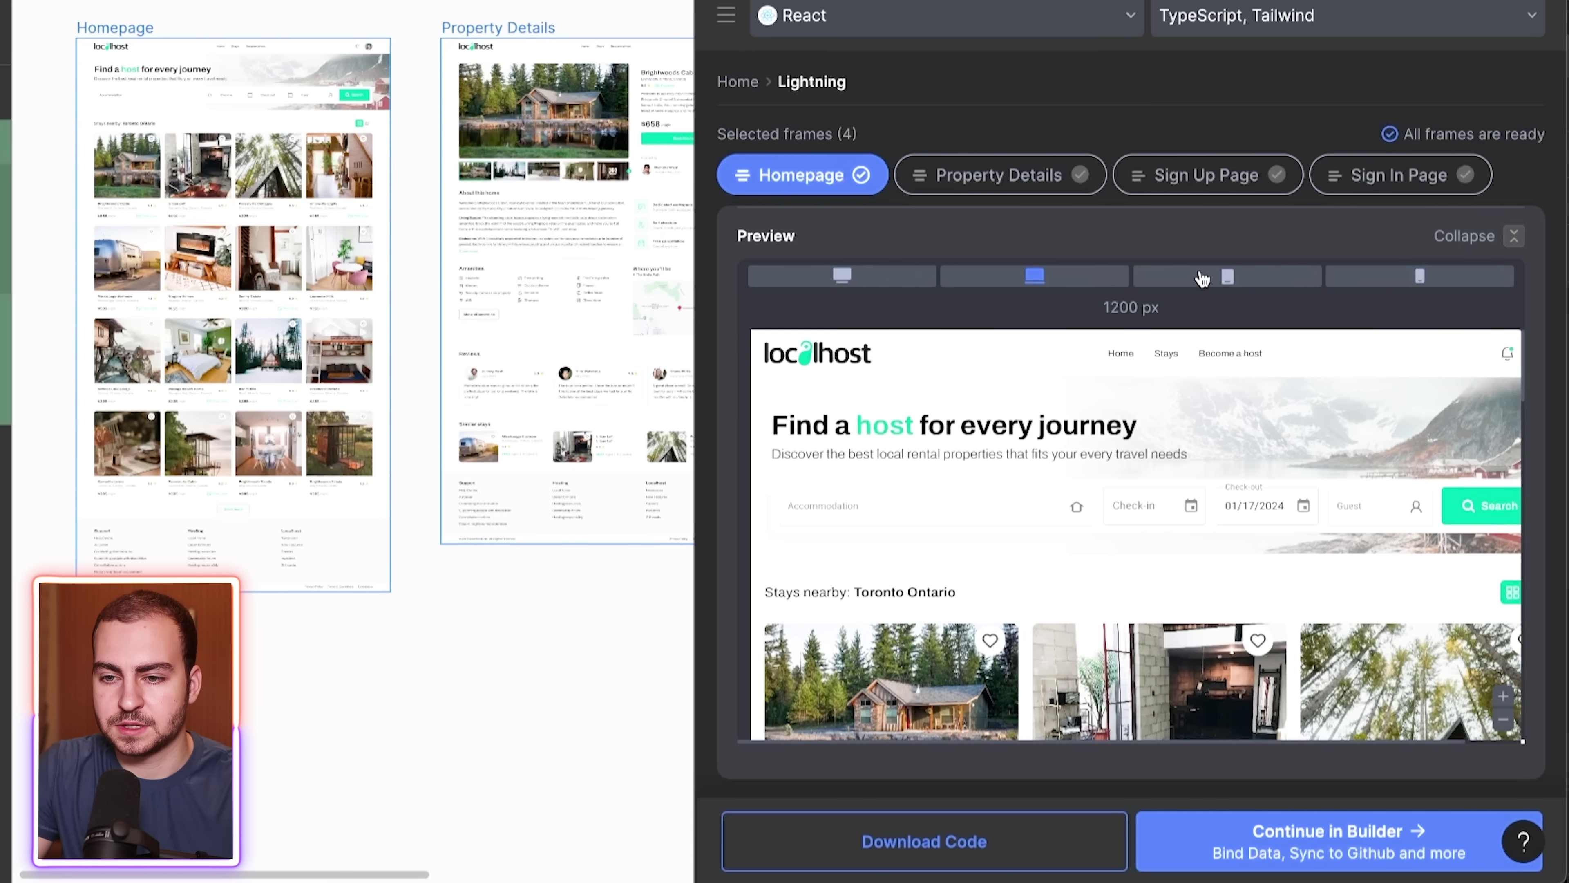
left_click(1208, 279)
left_click(1379, 280)
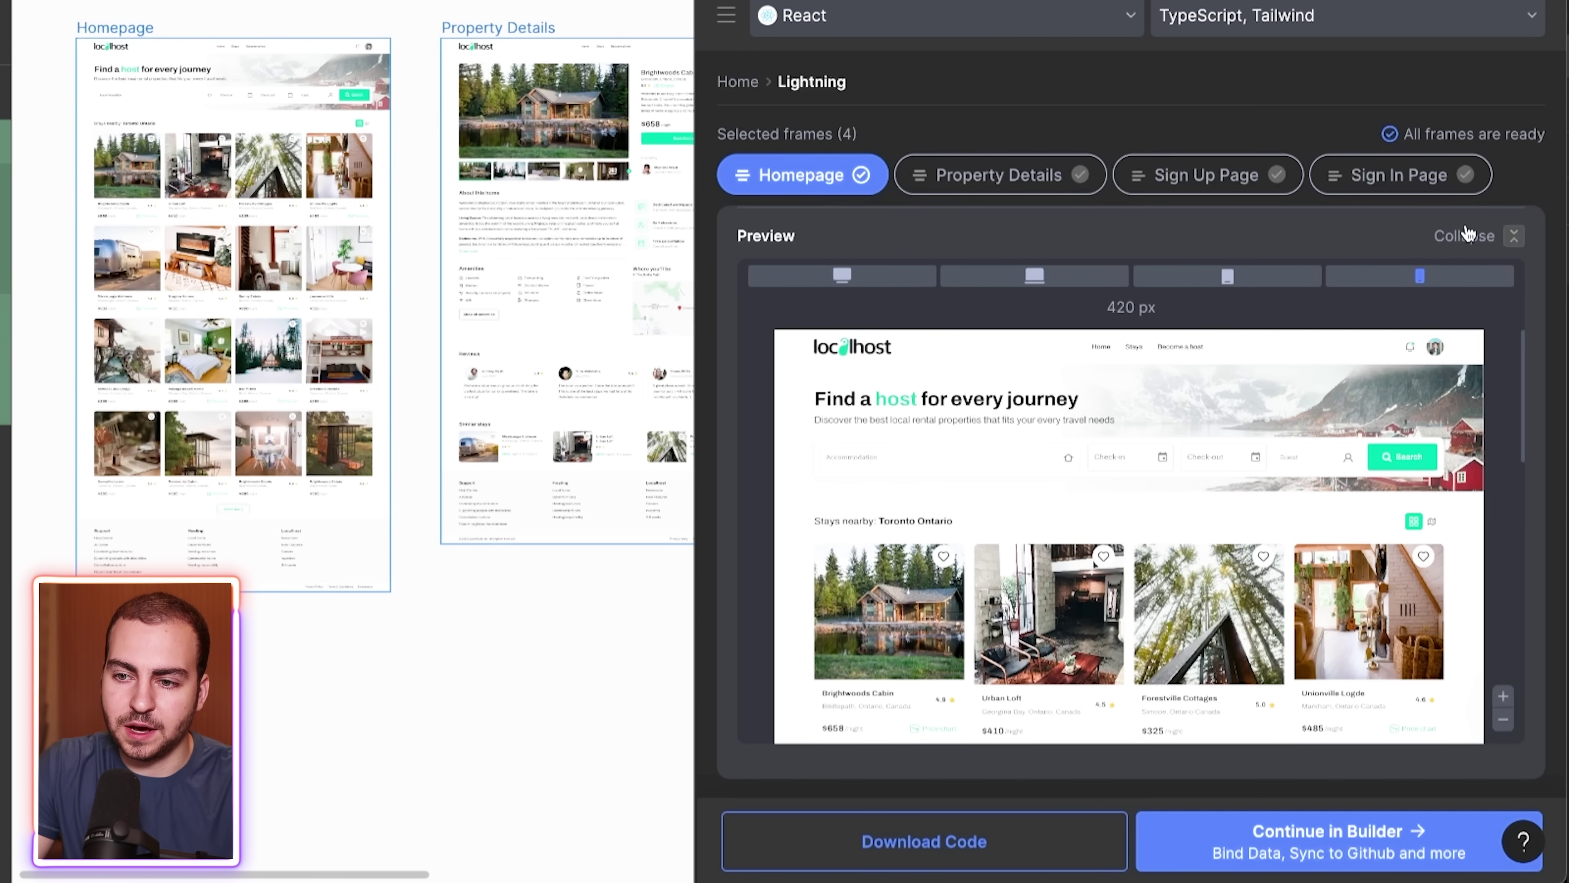
left_click(1464, 236)
scroll(727, 488, "down", 5)
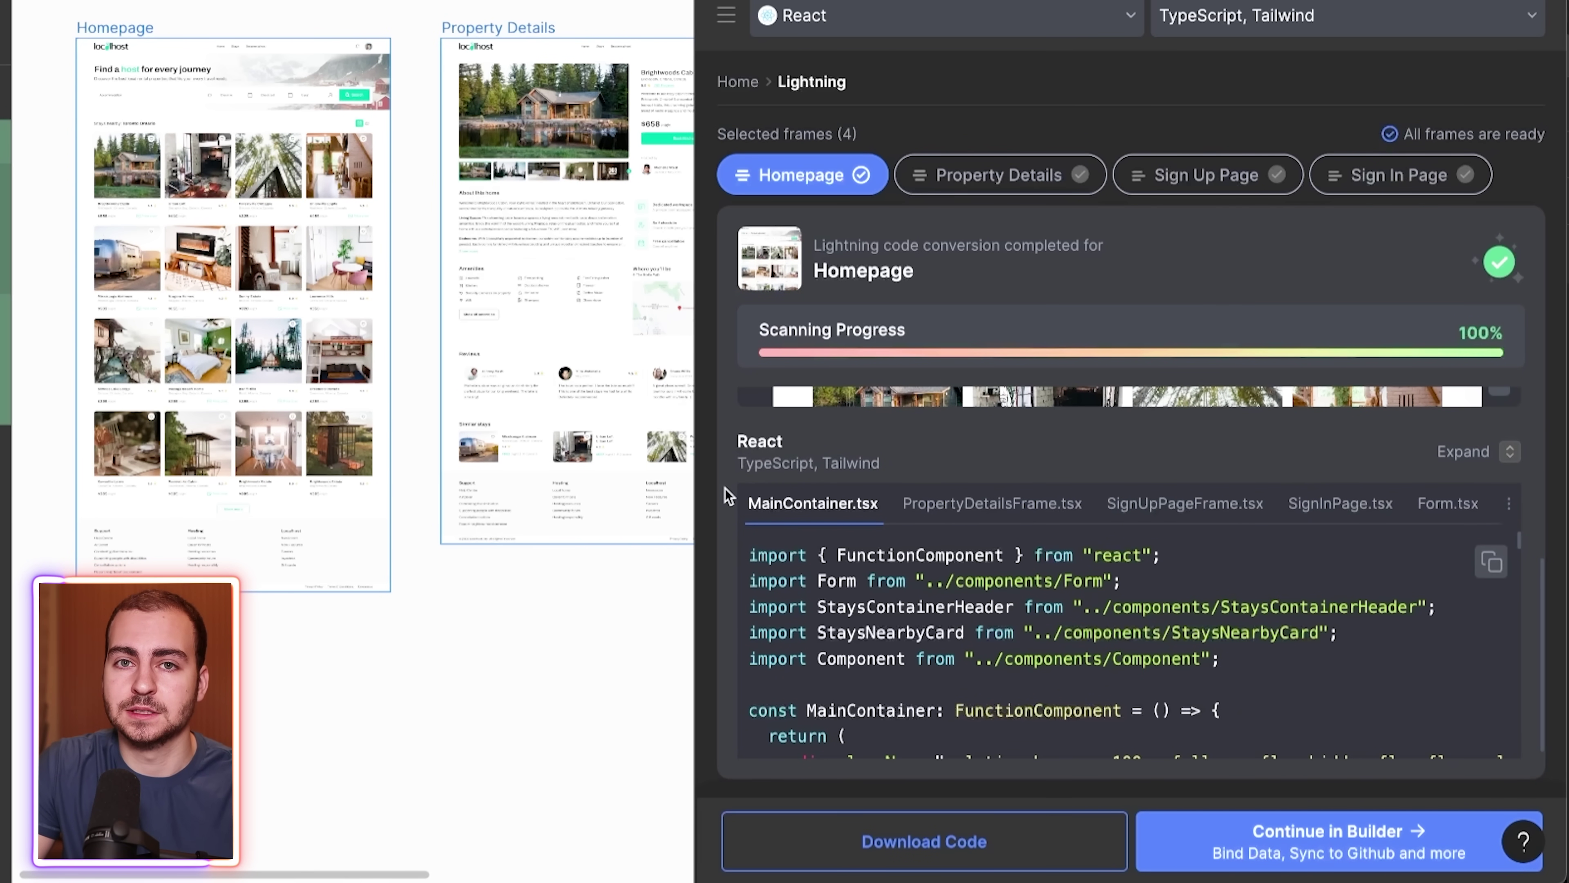
- Expand the code view, switch to the Sign Up Page's SignUpPageFrame.tsx and copy its code
left_click(1509, 452)
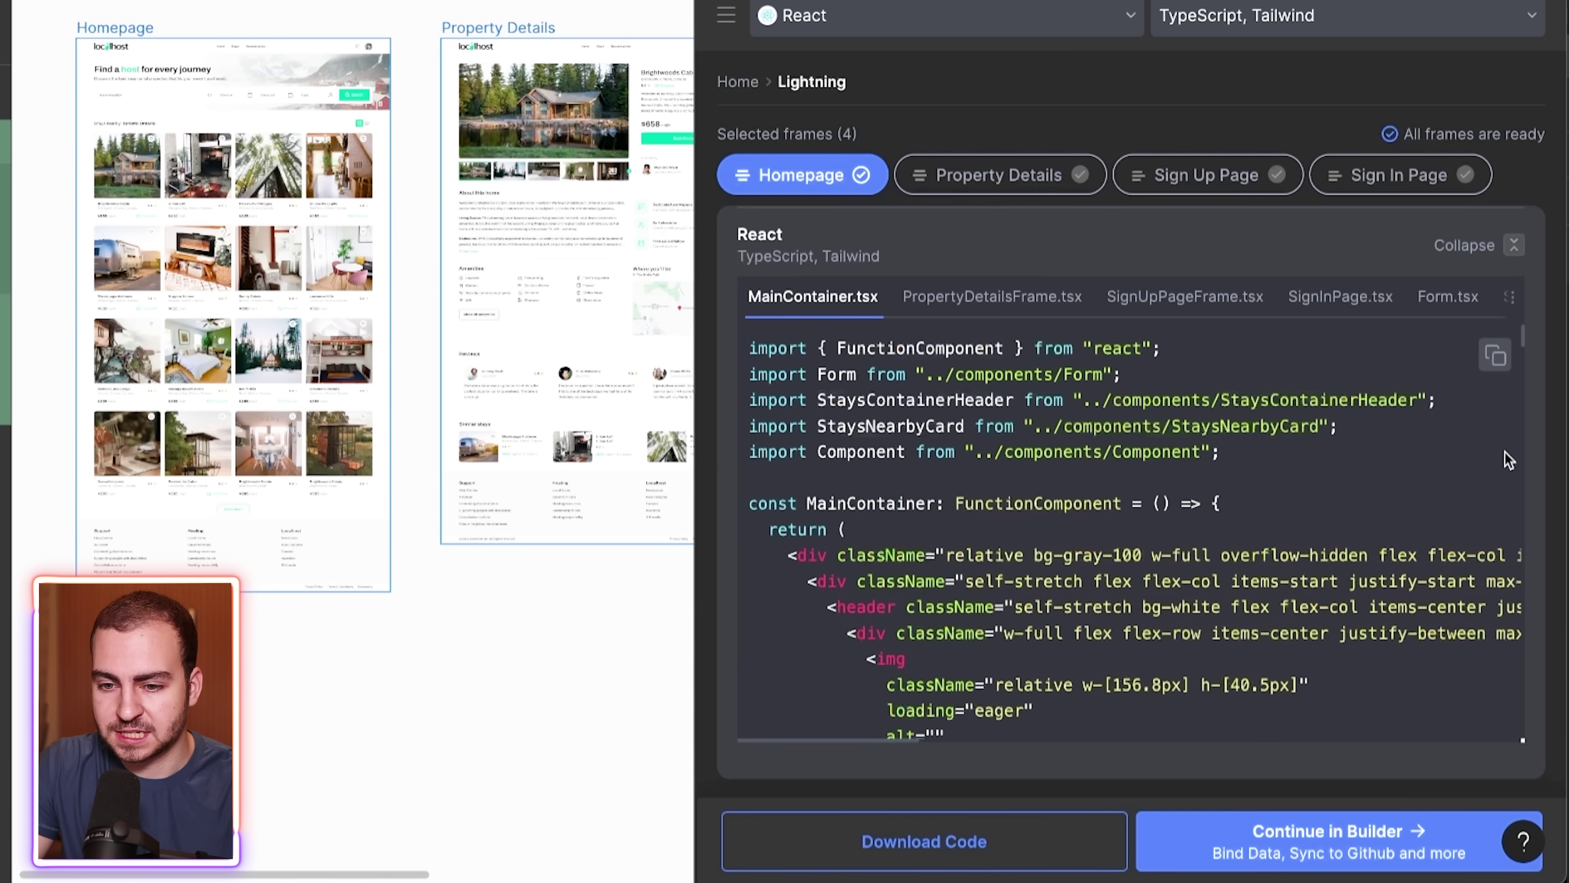
left_click(1011, 178)
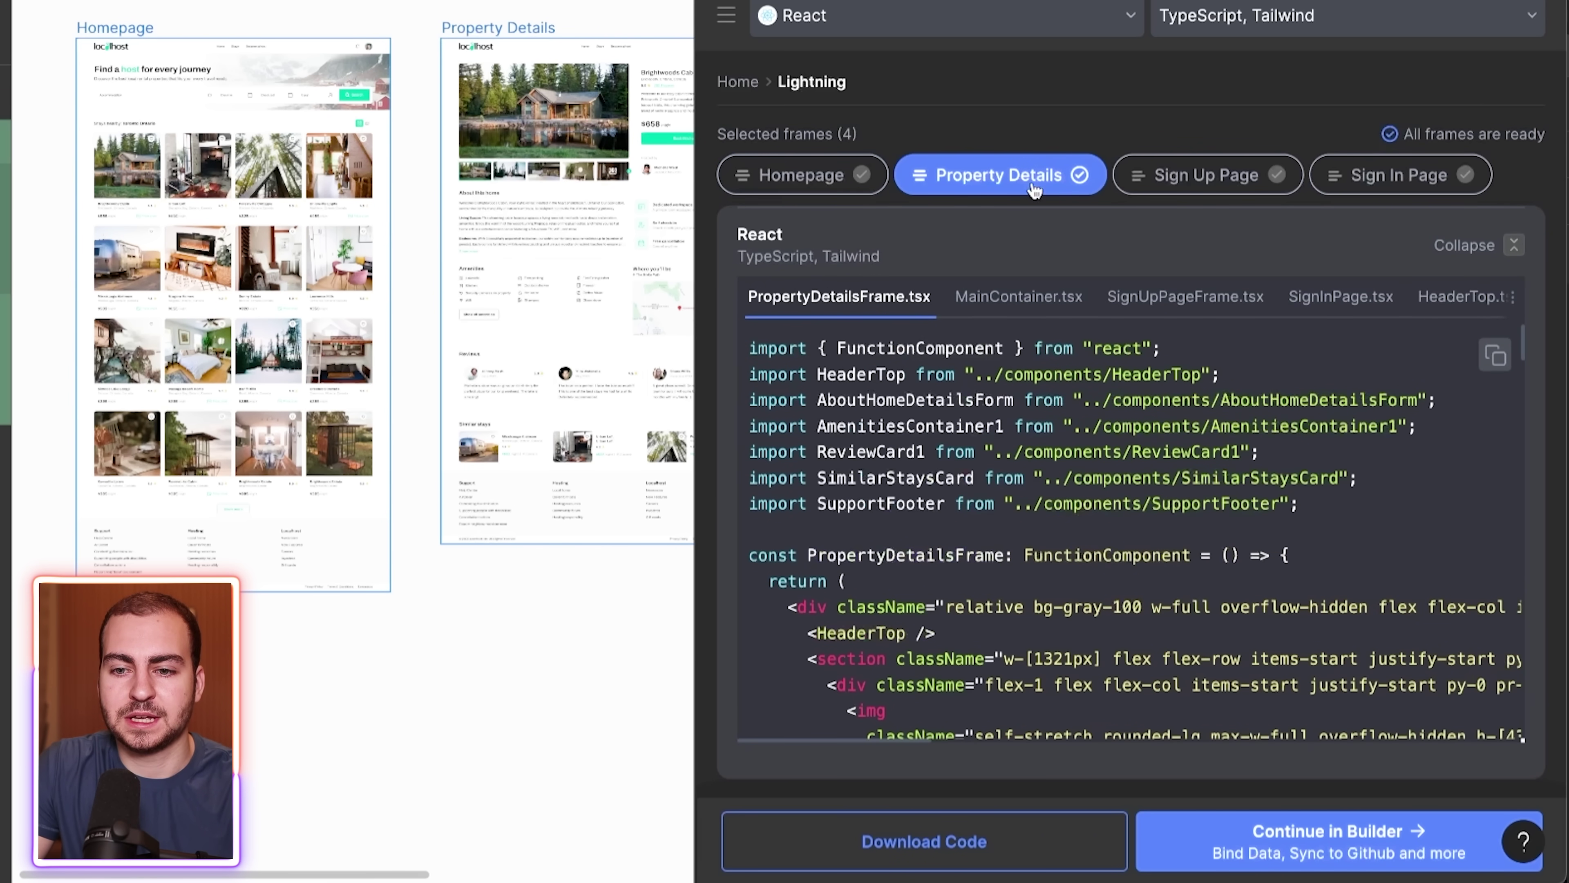
left_click(1212, 184)
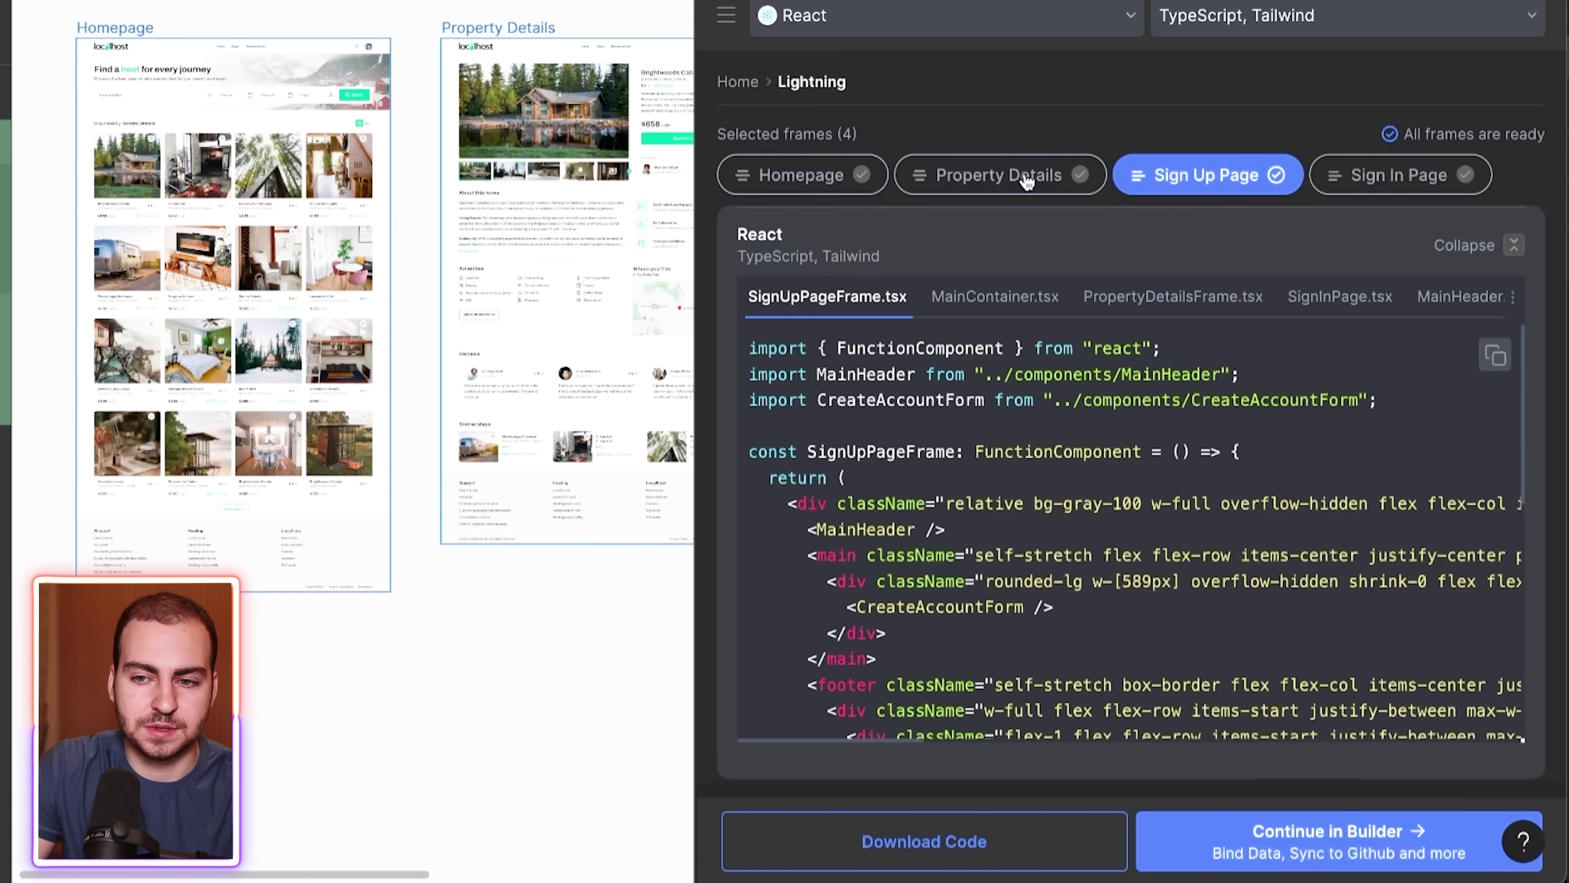
scroll(1060, 498, "down", 1)
scroll(1001, 470, "up", 1)
left_click_drag(1390, 427, 743, 350)
scroll(896, 433, "down", 5)
scroll(877, 412, "down", 3)
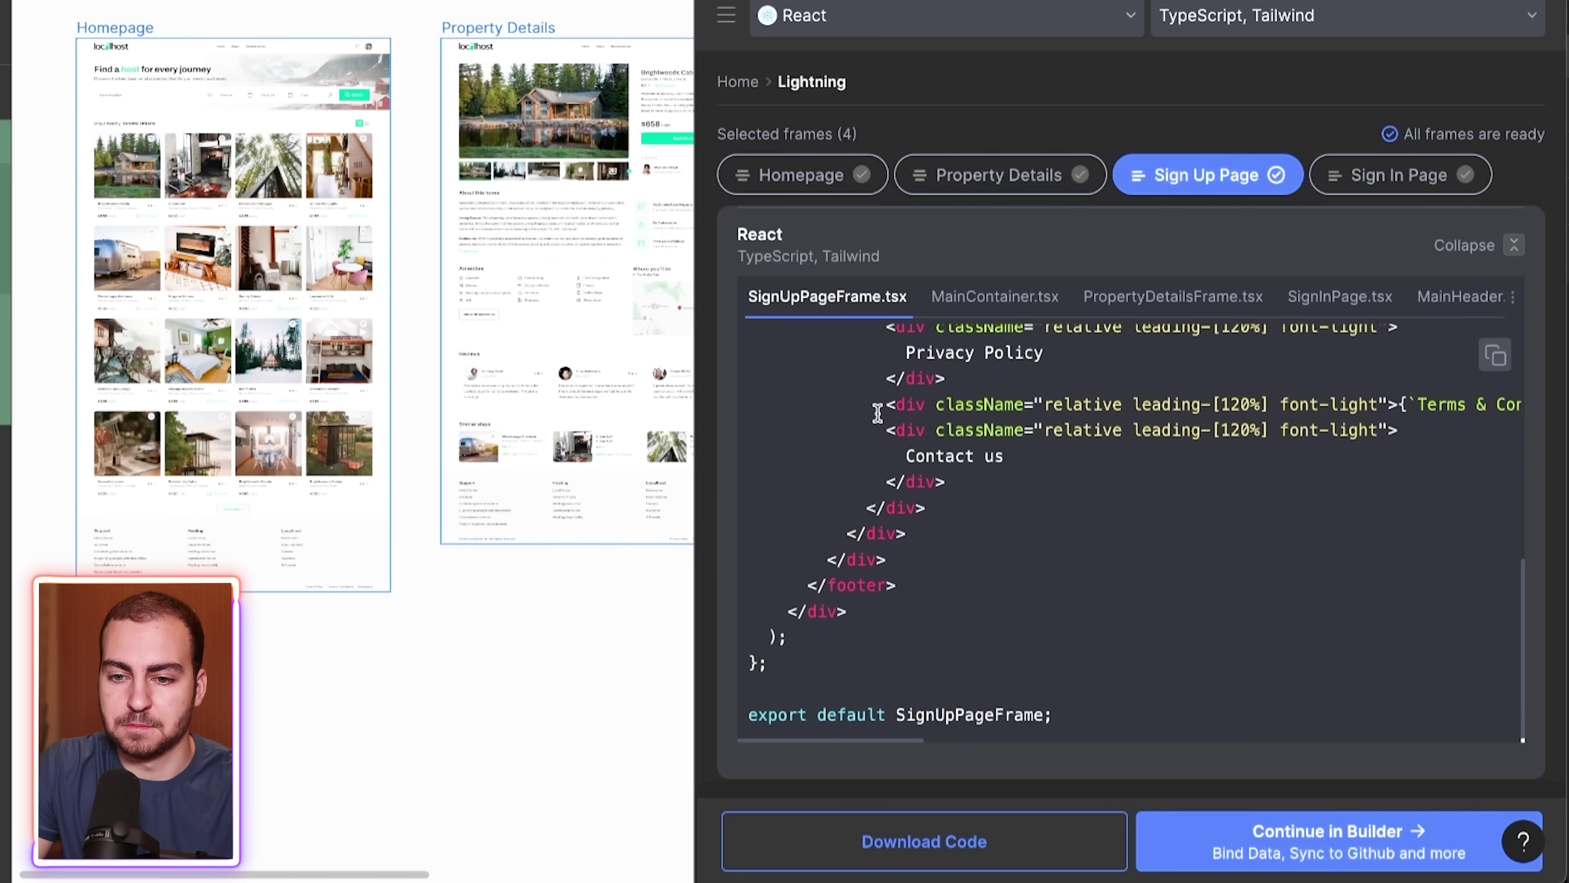
scroll(957, 504, "up", 10)
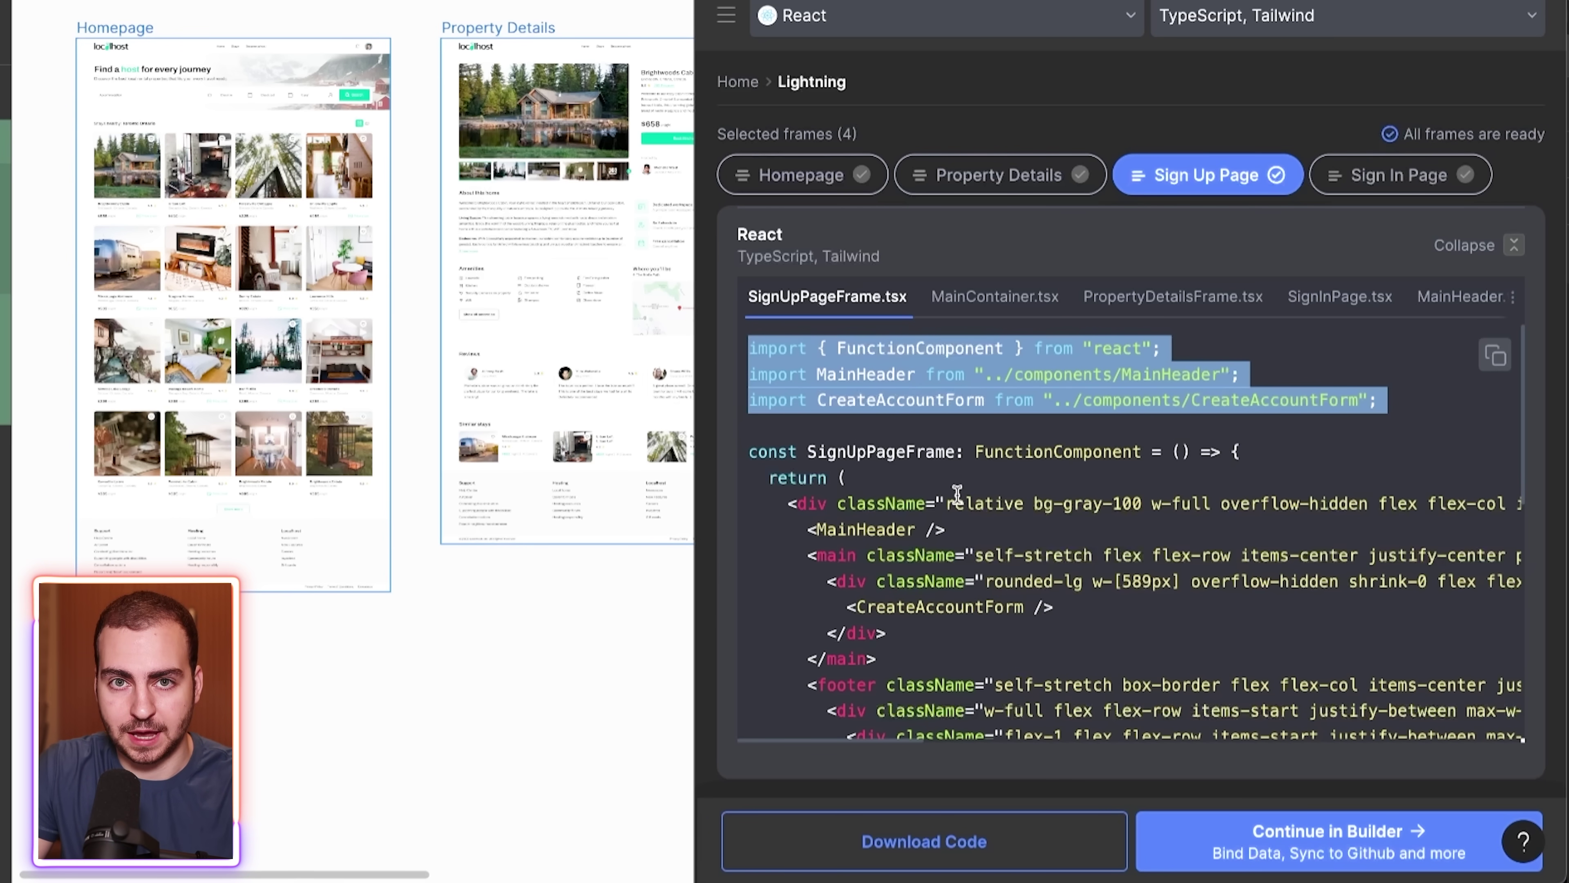
left_click(1146, 632)
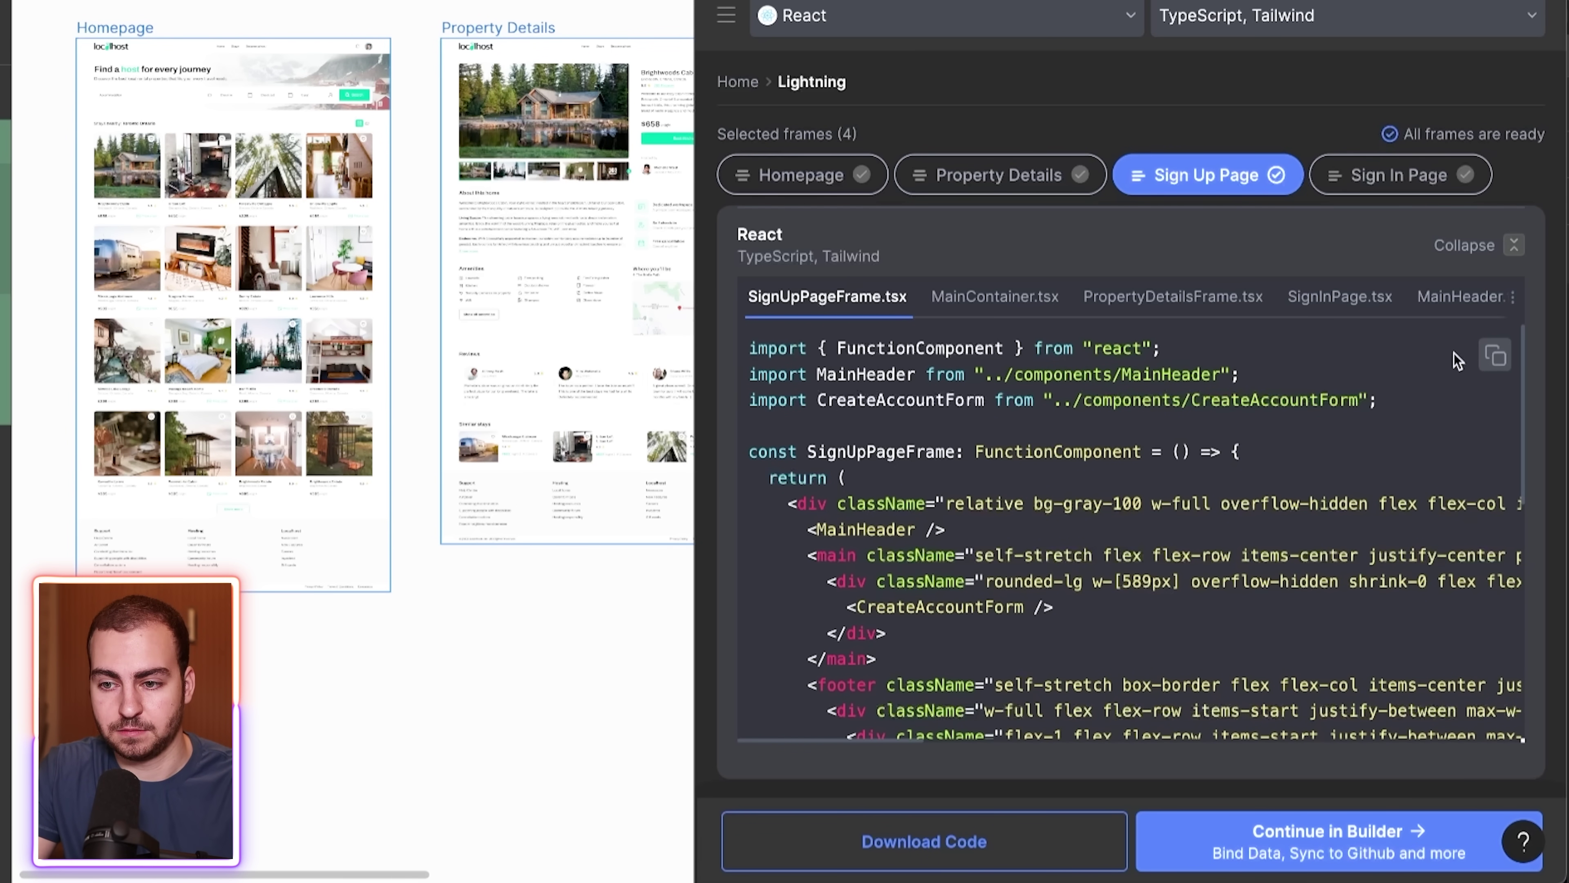
left_click(1496, 357)
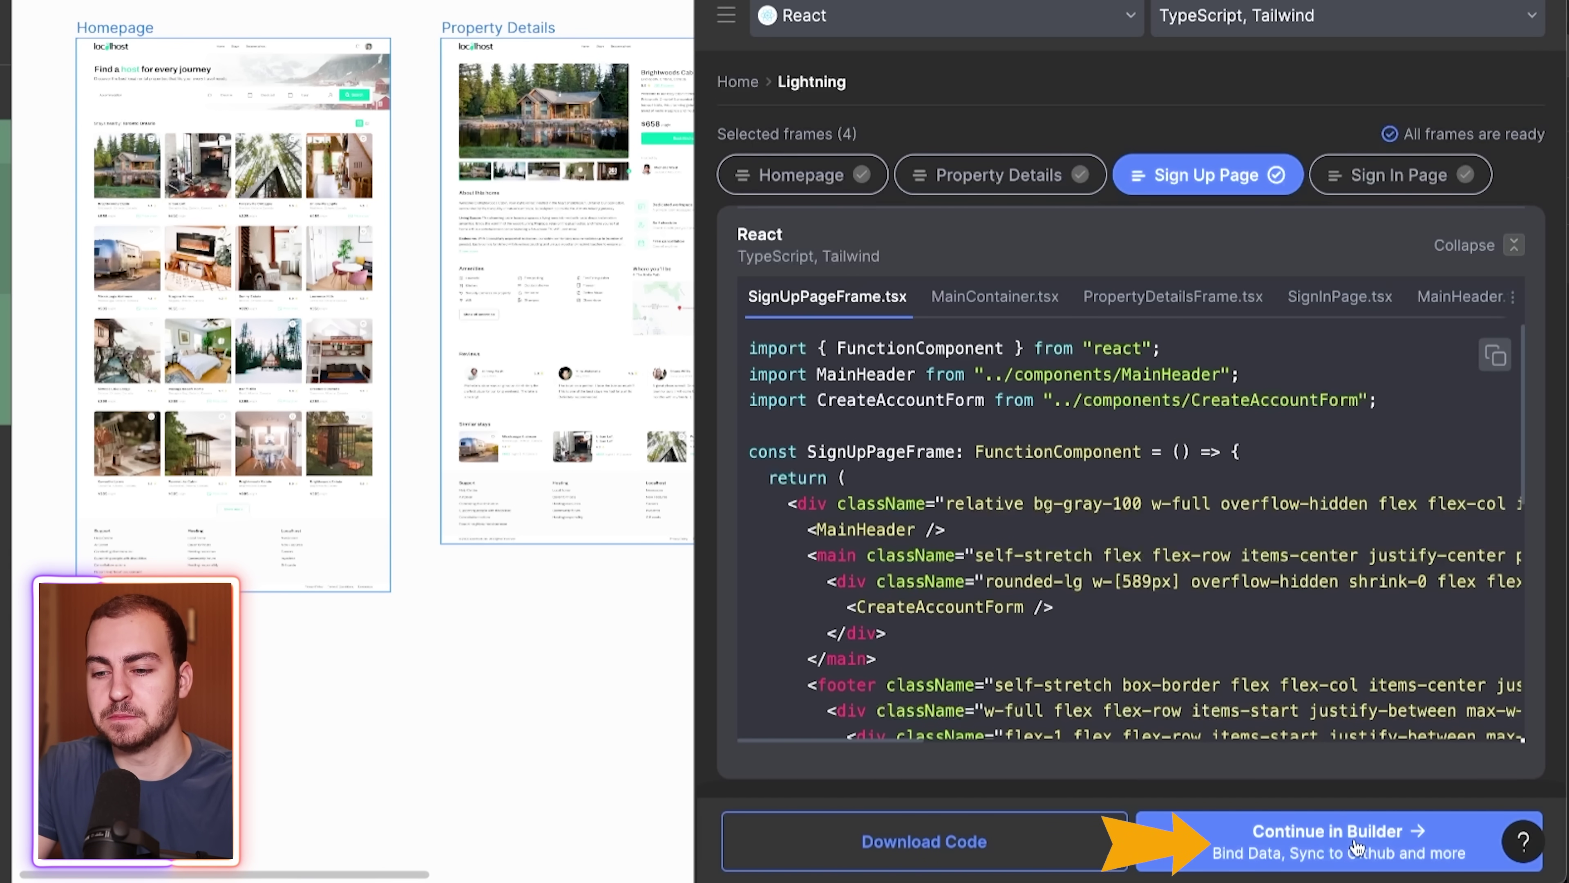
- Continue in Locofy Builder and open the Select Project dropdown
left_click(1306, 848)
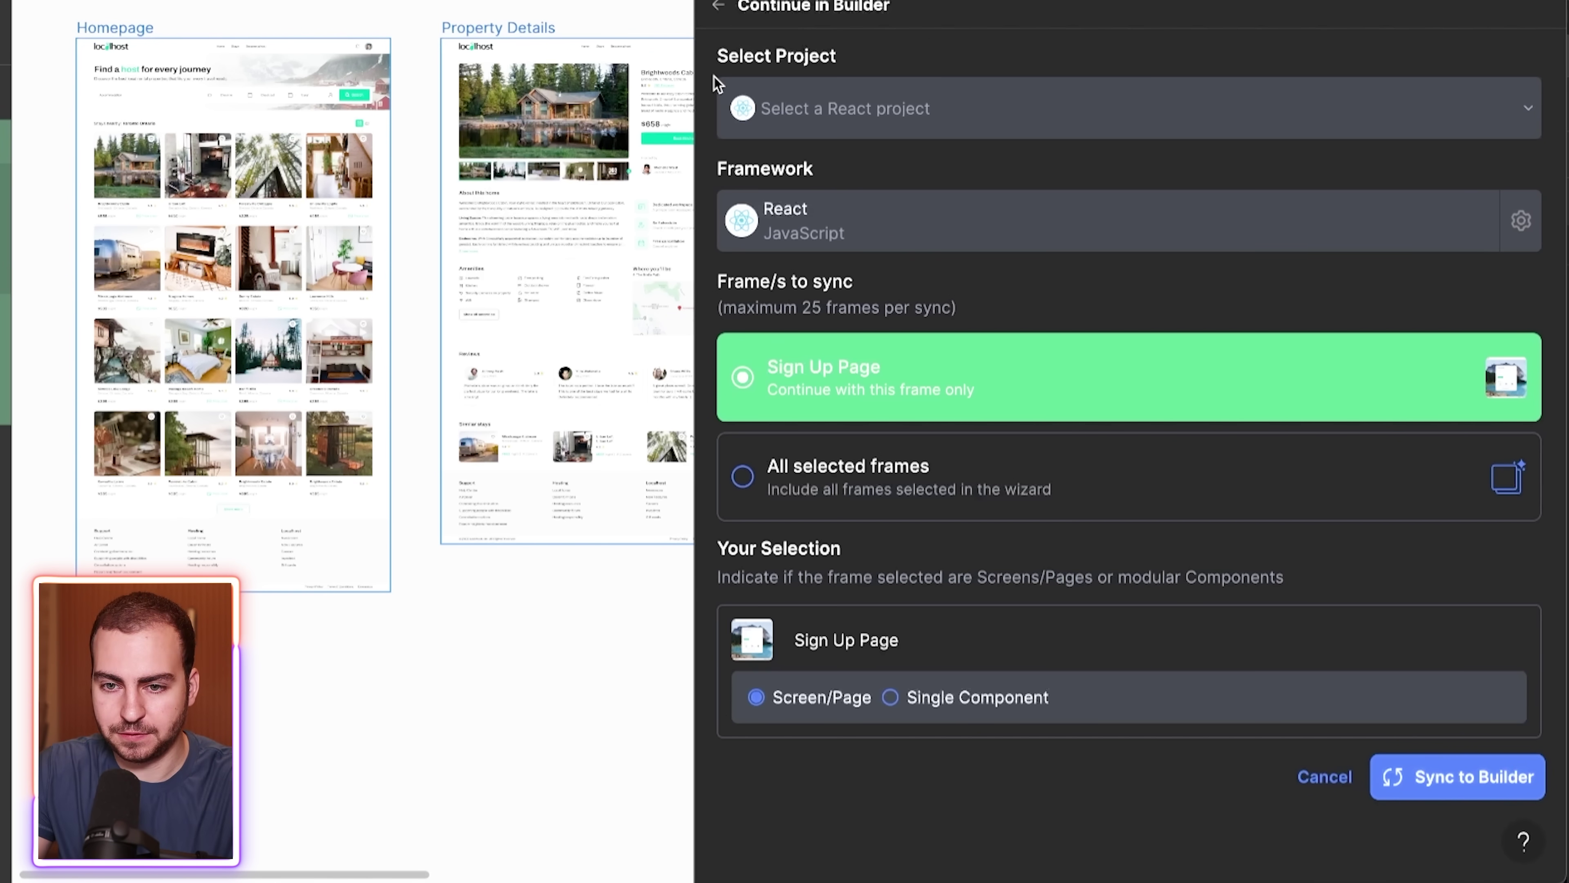
left_click(903, 117)
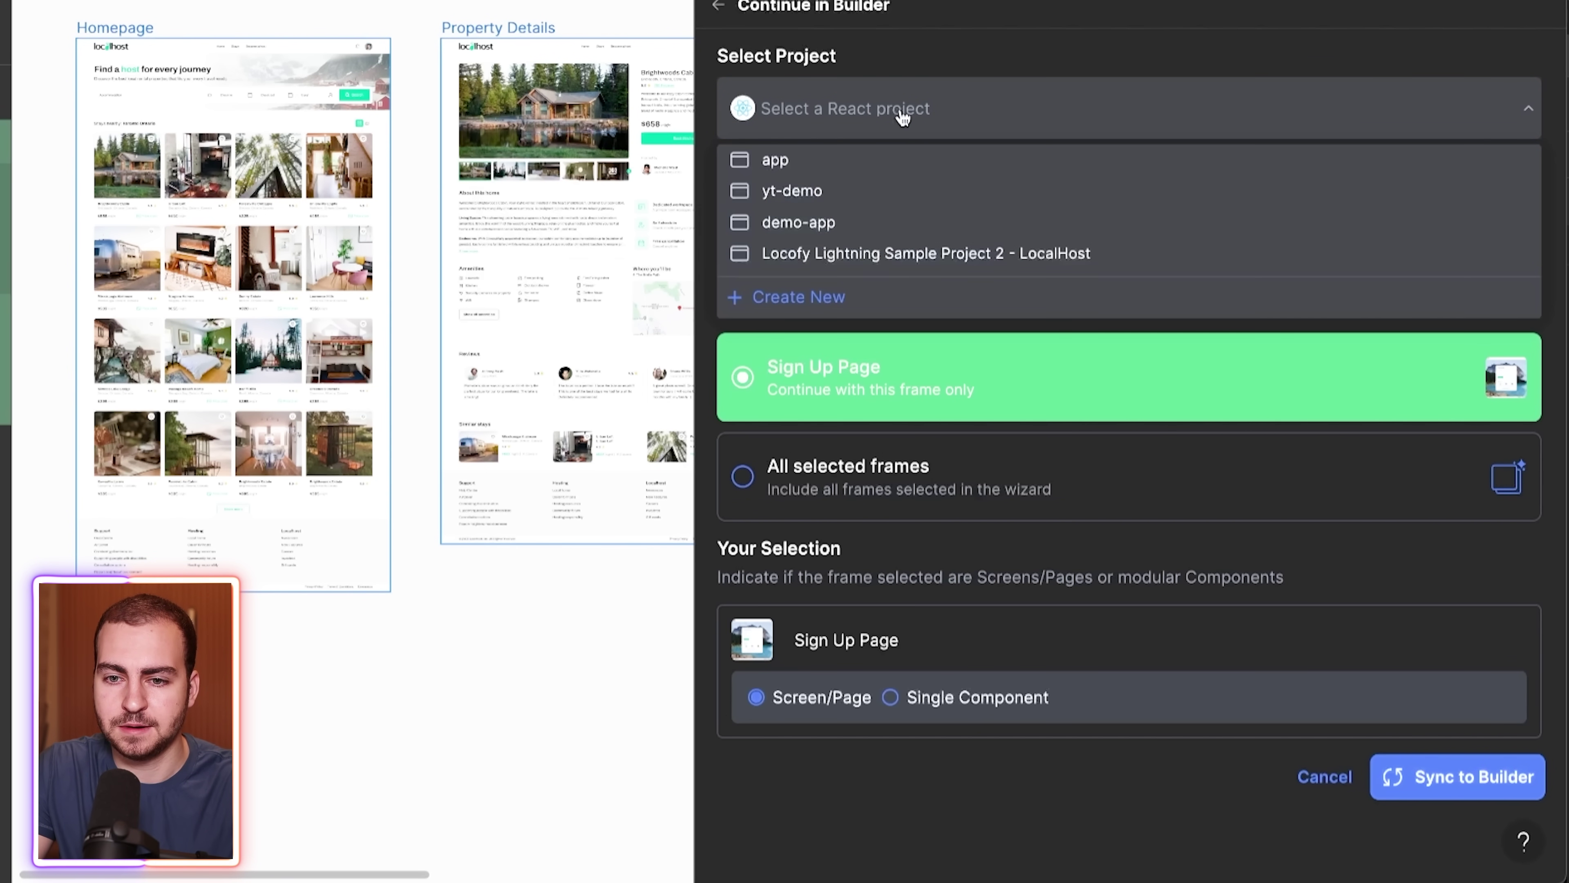
- Create a new Locofy project whose name ends in '- LocalHost', keeping TypeScript and CSS Modules
left_click(817, 301)
left_click(1099, 58)
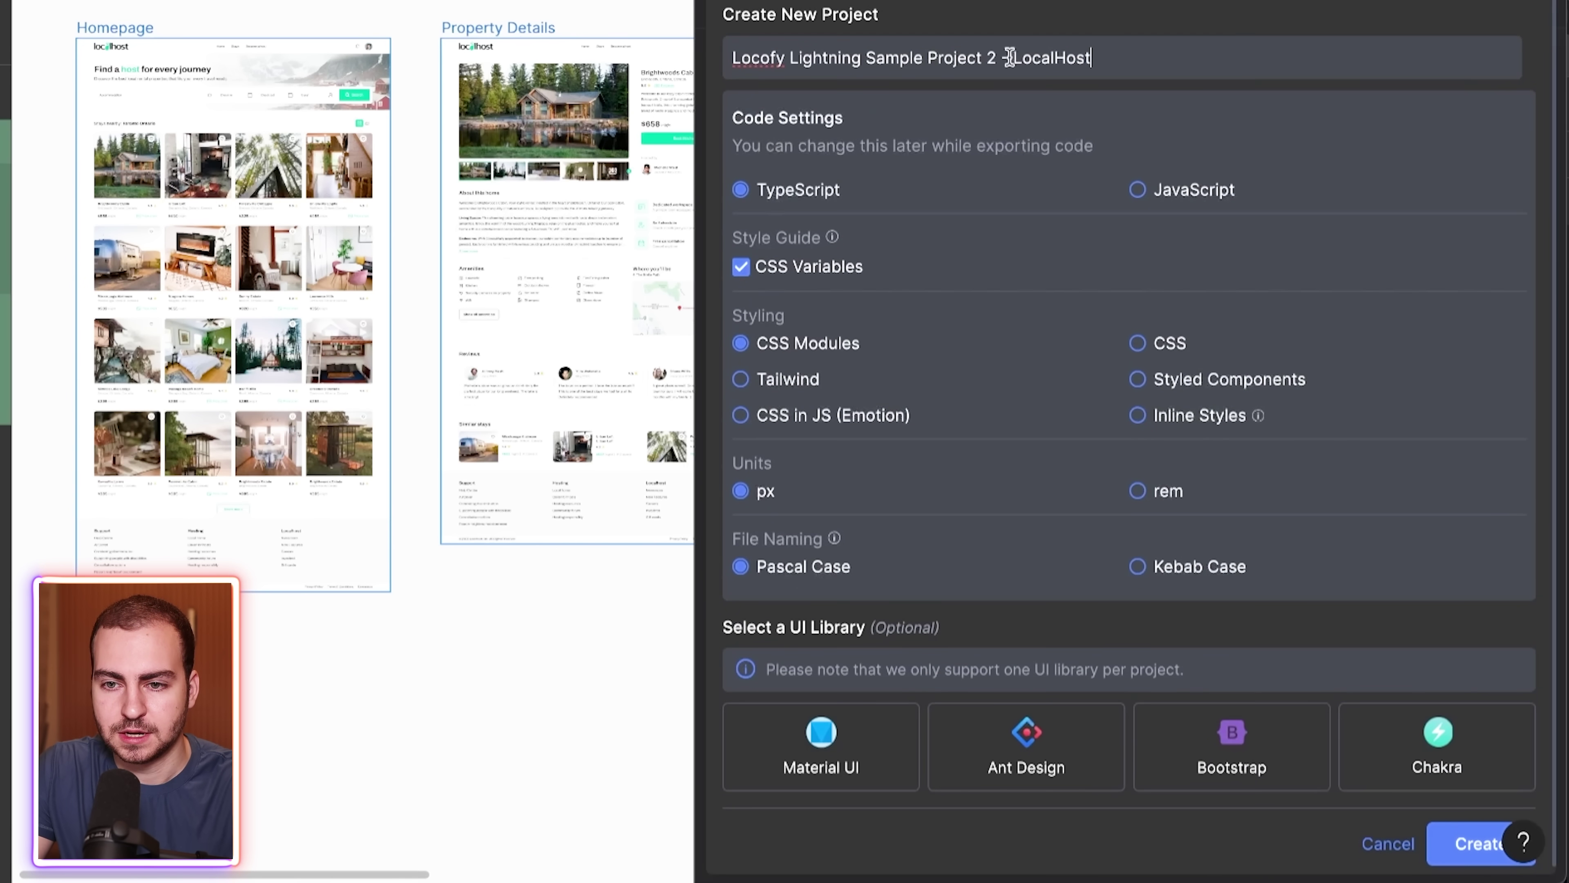
left_click_drag(998, 60, 641, 61)
type("Locofy ")
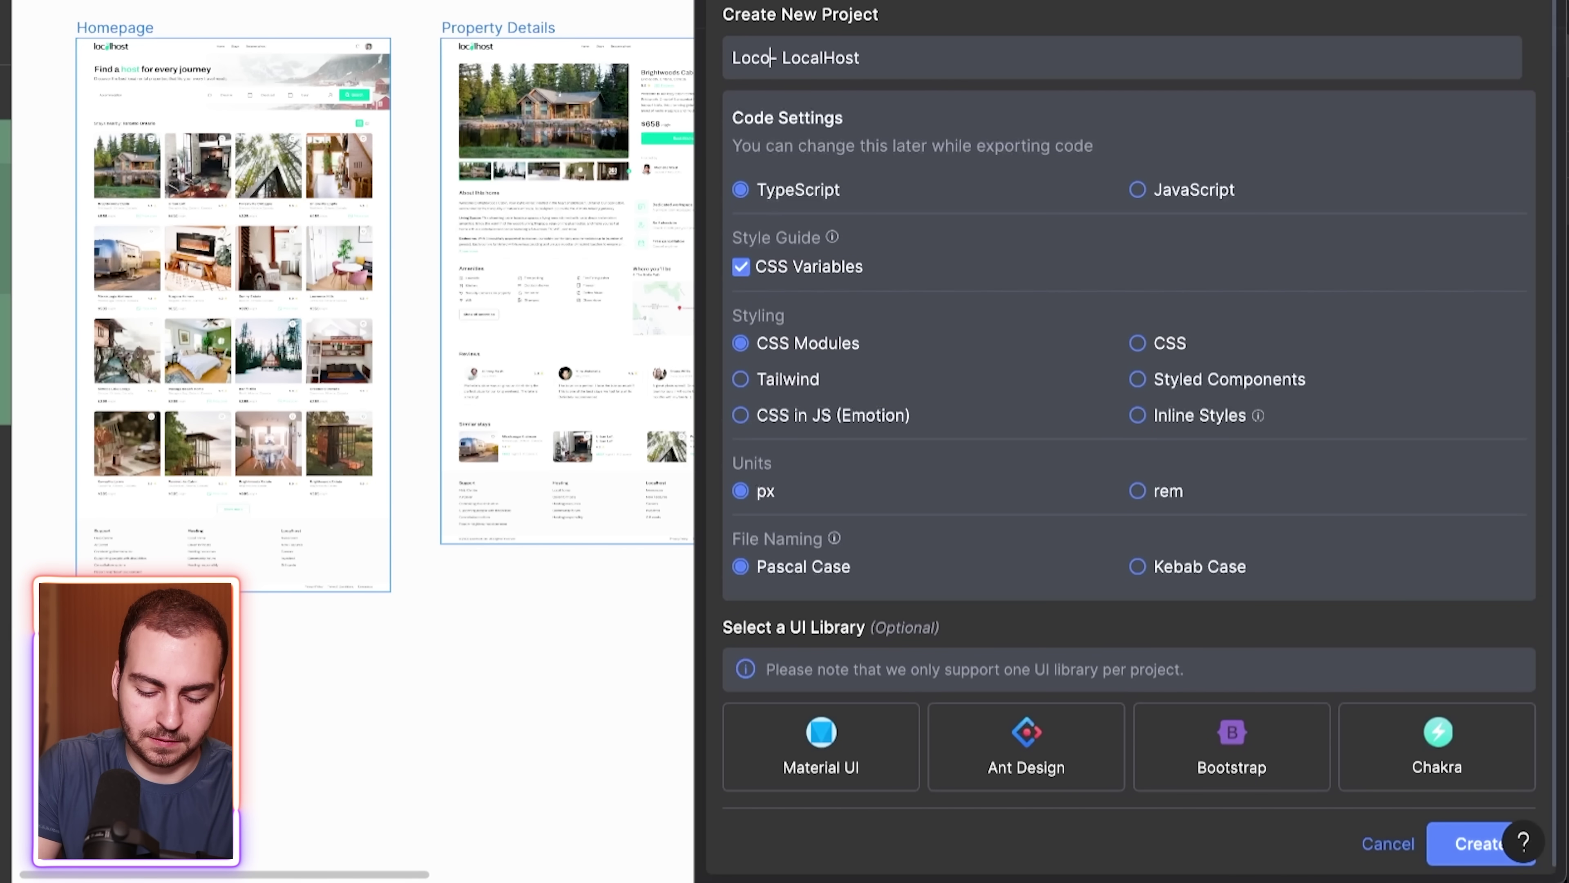
type("With Ti")
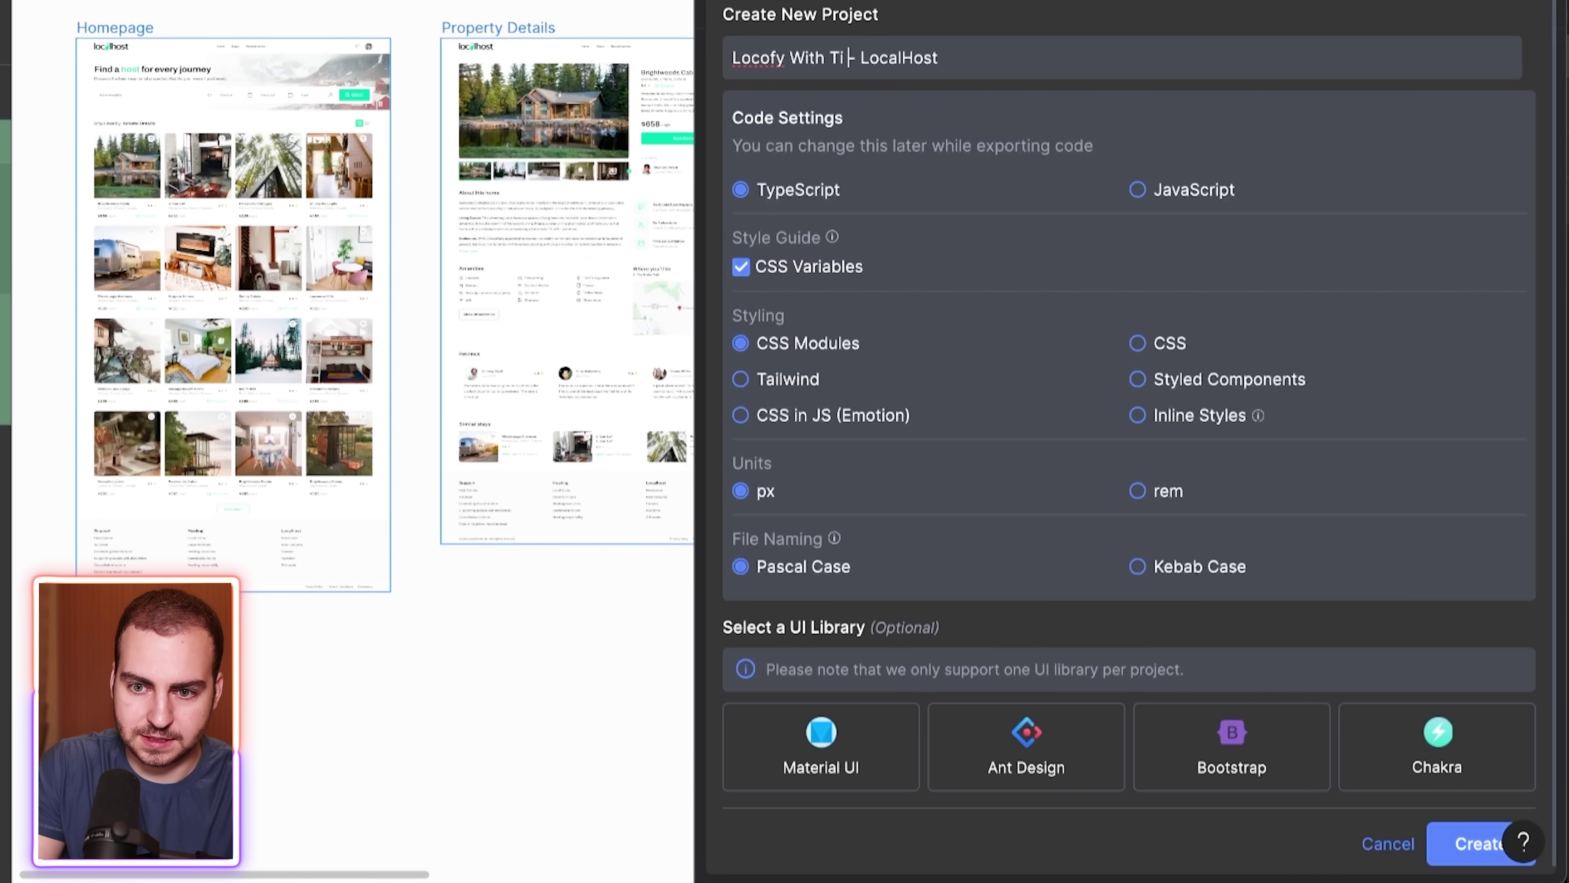
key("BackSpace")
type("m")
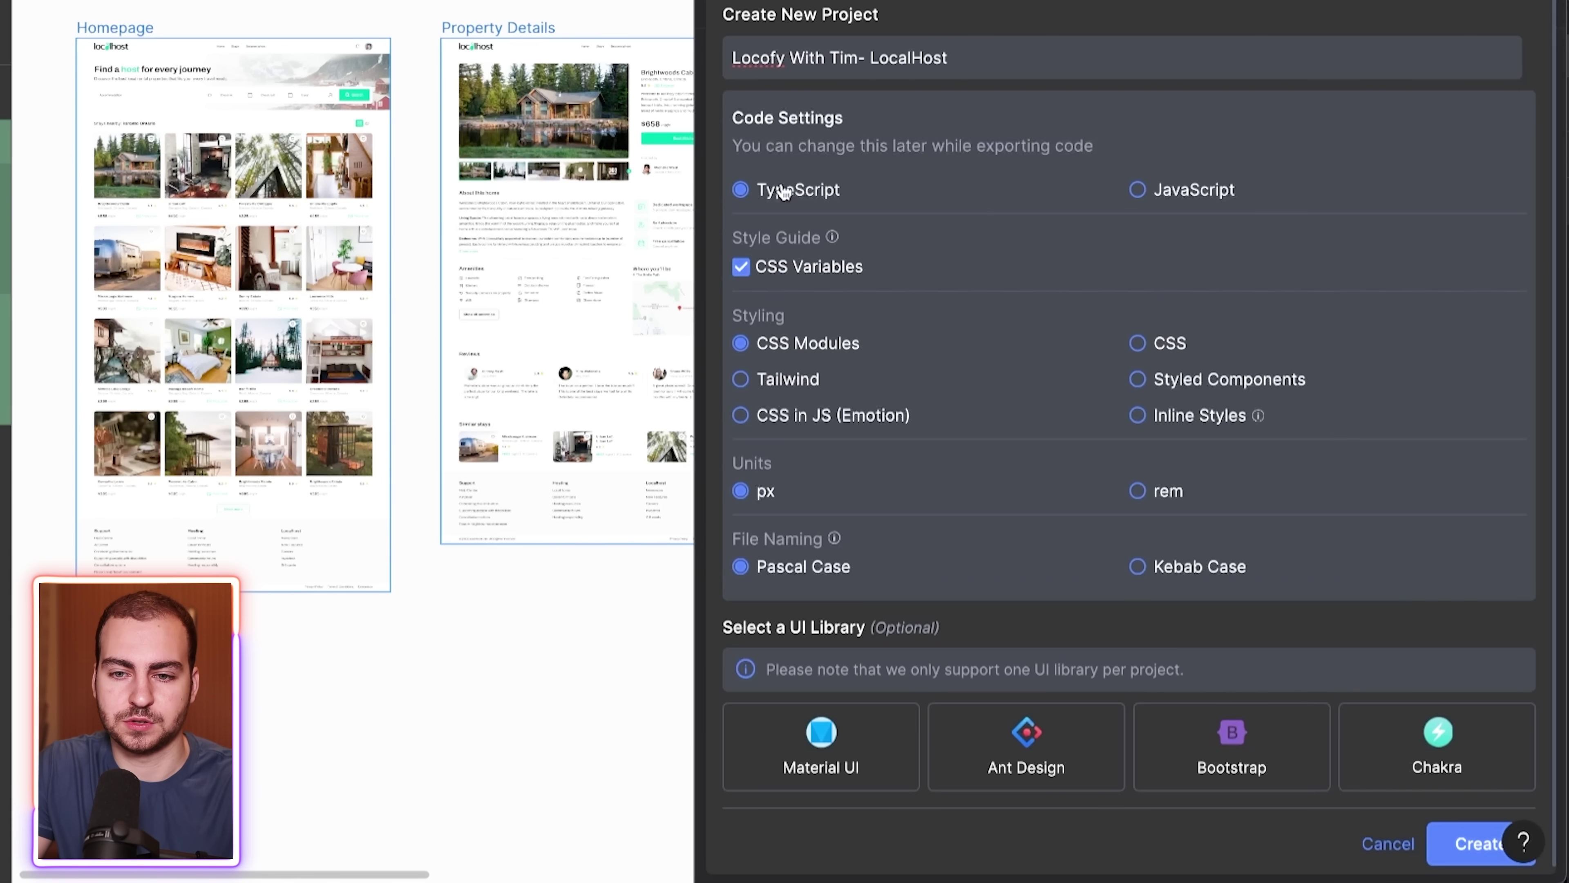
scroll(866, 498, "down", 1)
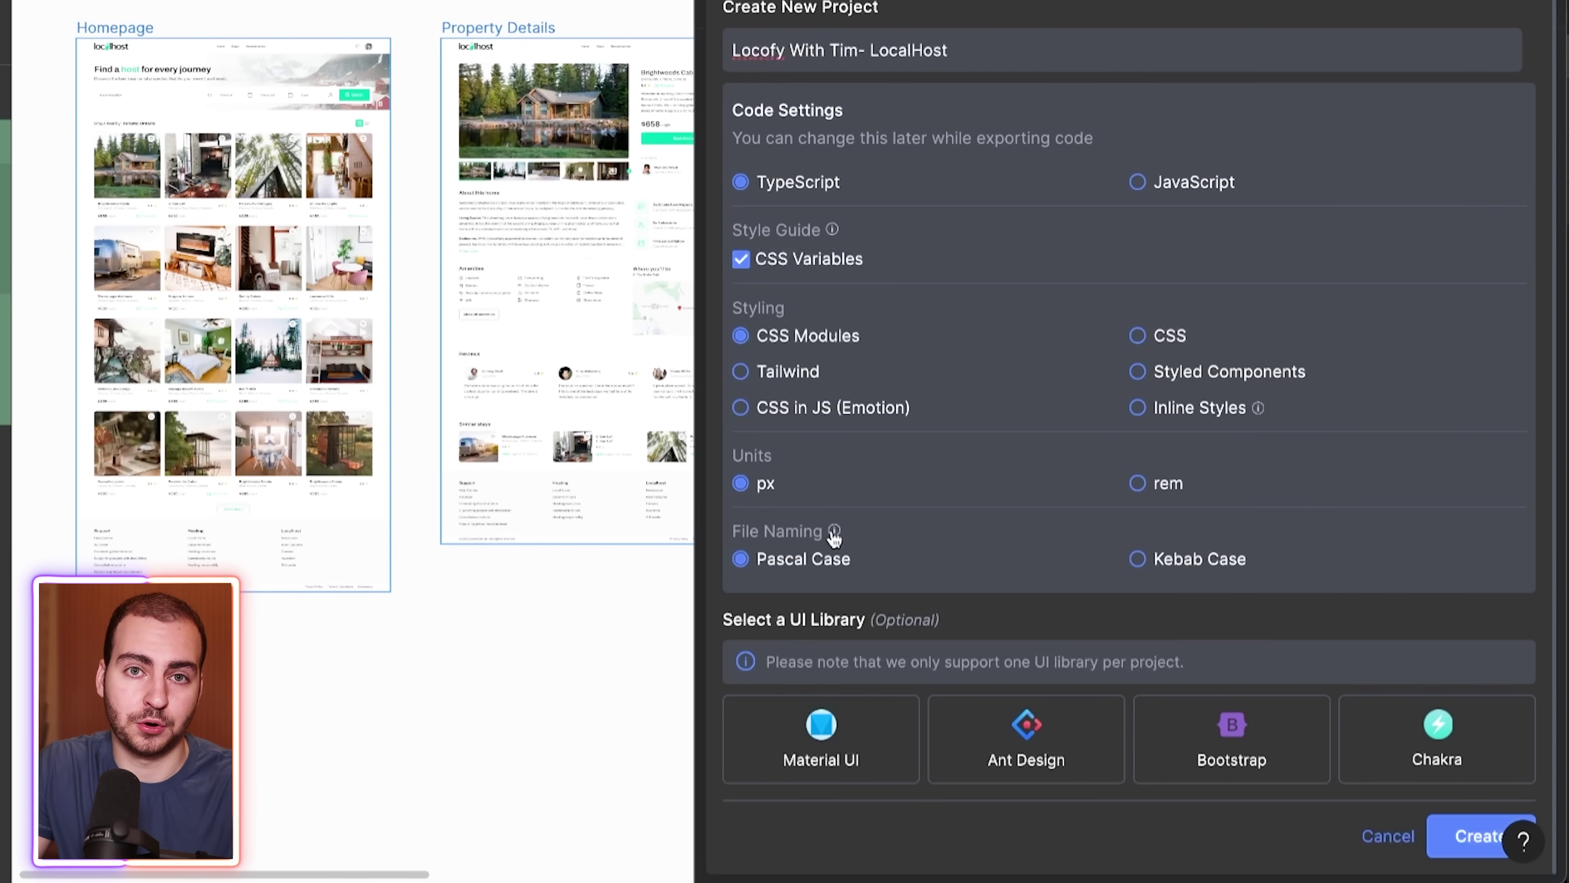
left_click(1457, 848)
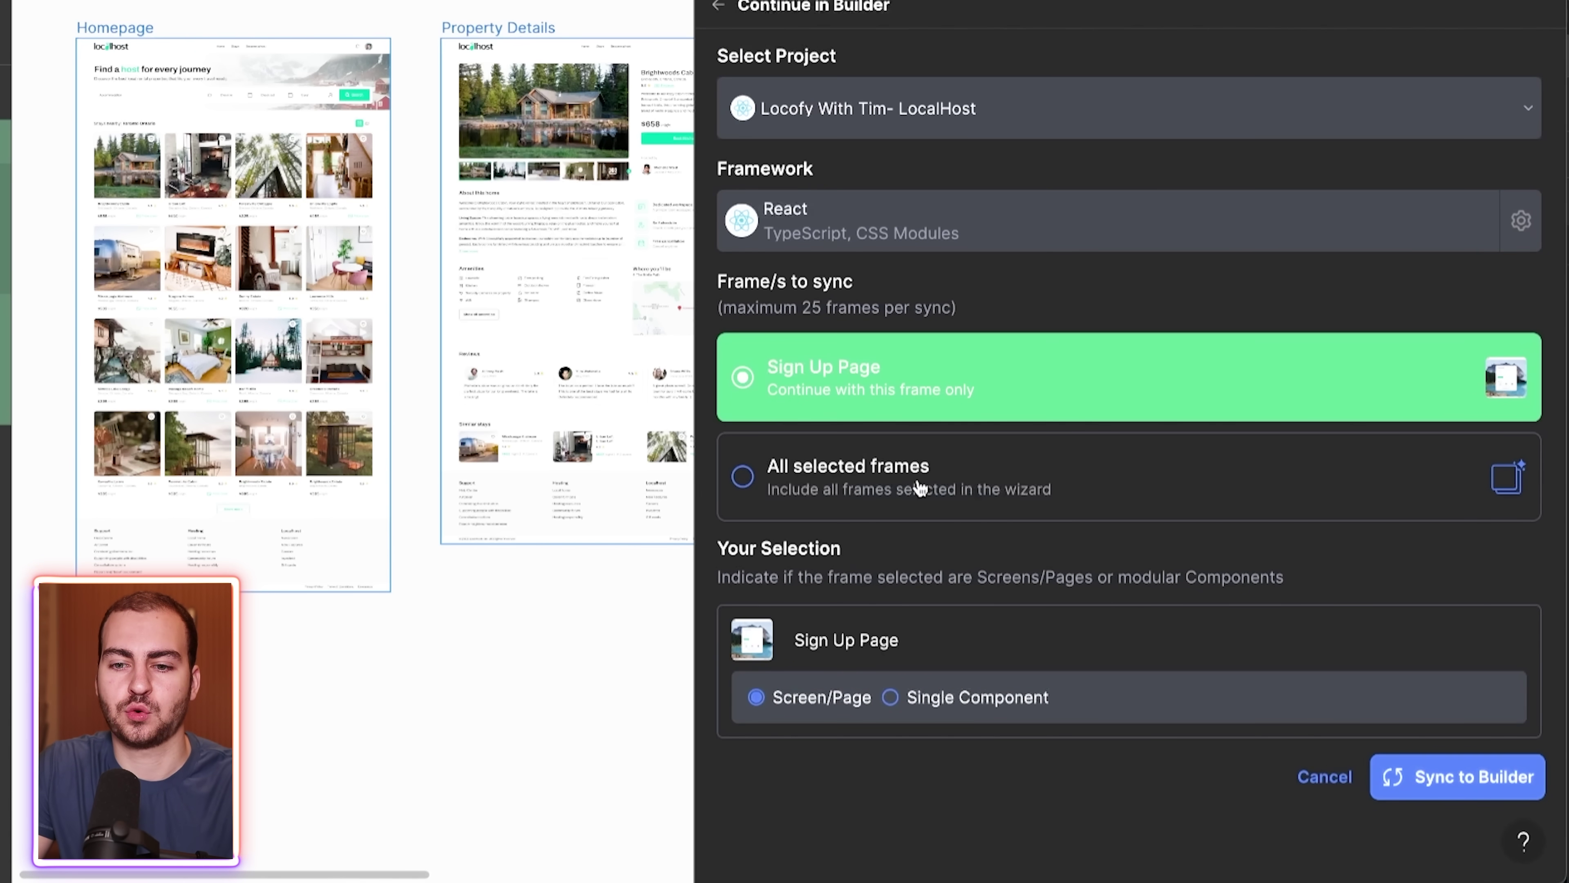
- Choose All selected frames as Screen/Page and sync them to Locofy Builder
left_click(843, 486)
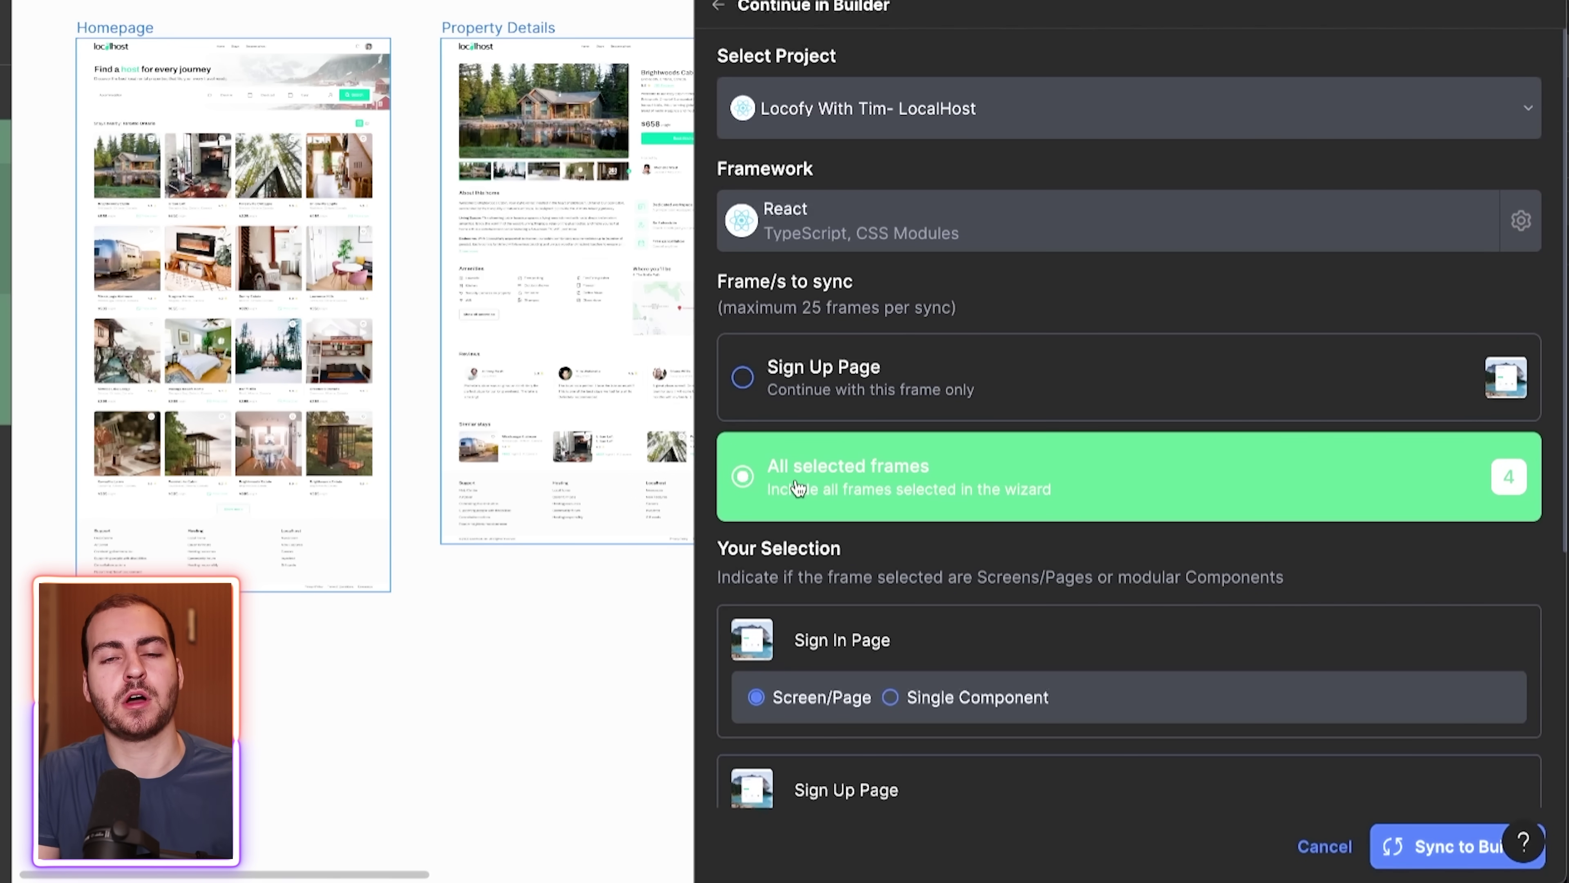
scroll(1044, 742, "down", 2)
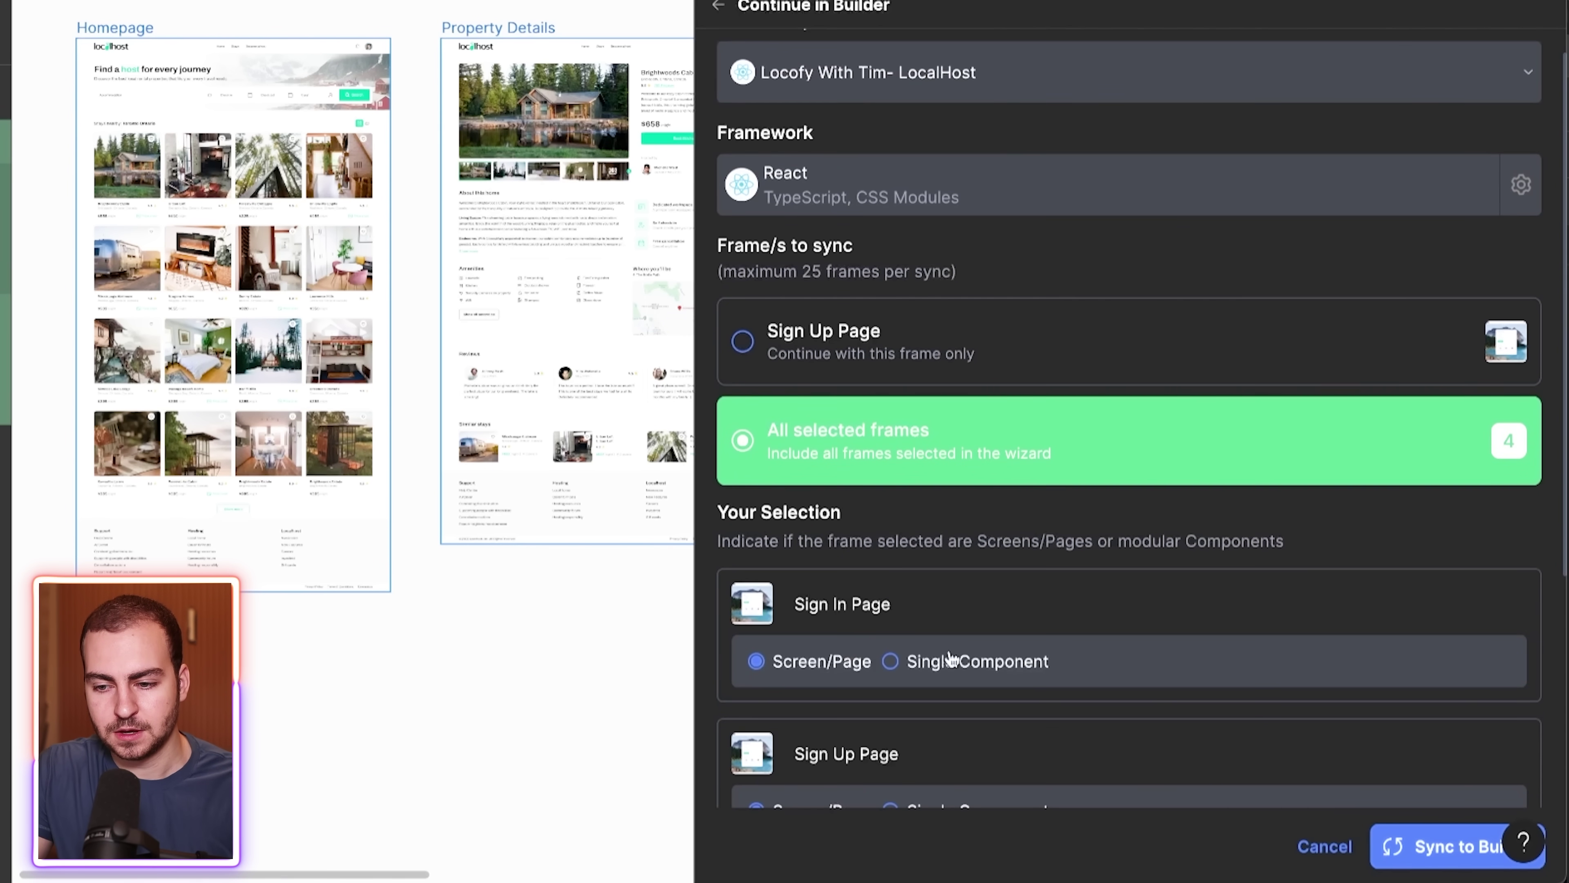
scroll(1237, 599, "down", 3)
left_click(1436, 858)
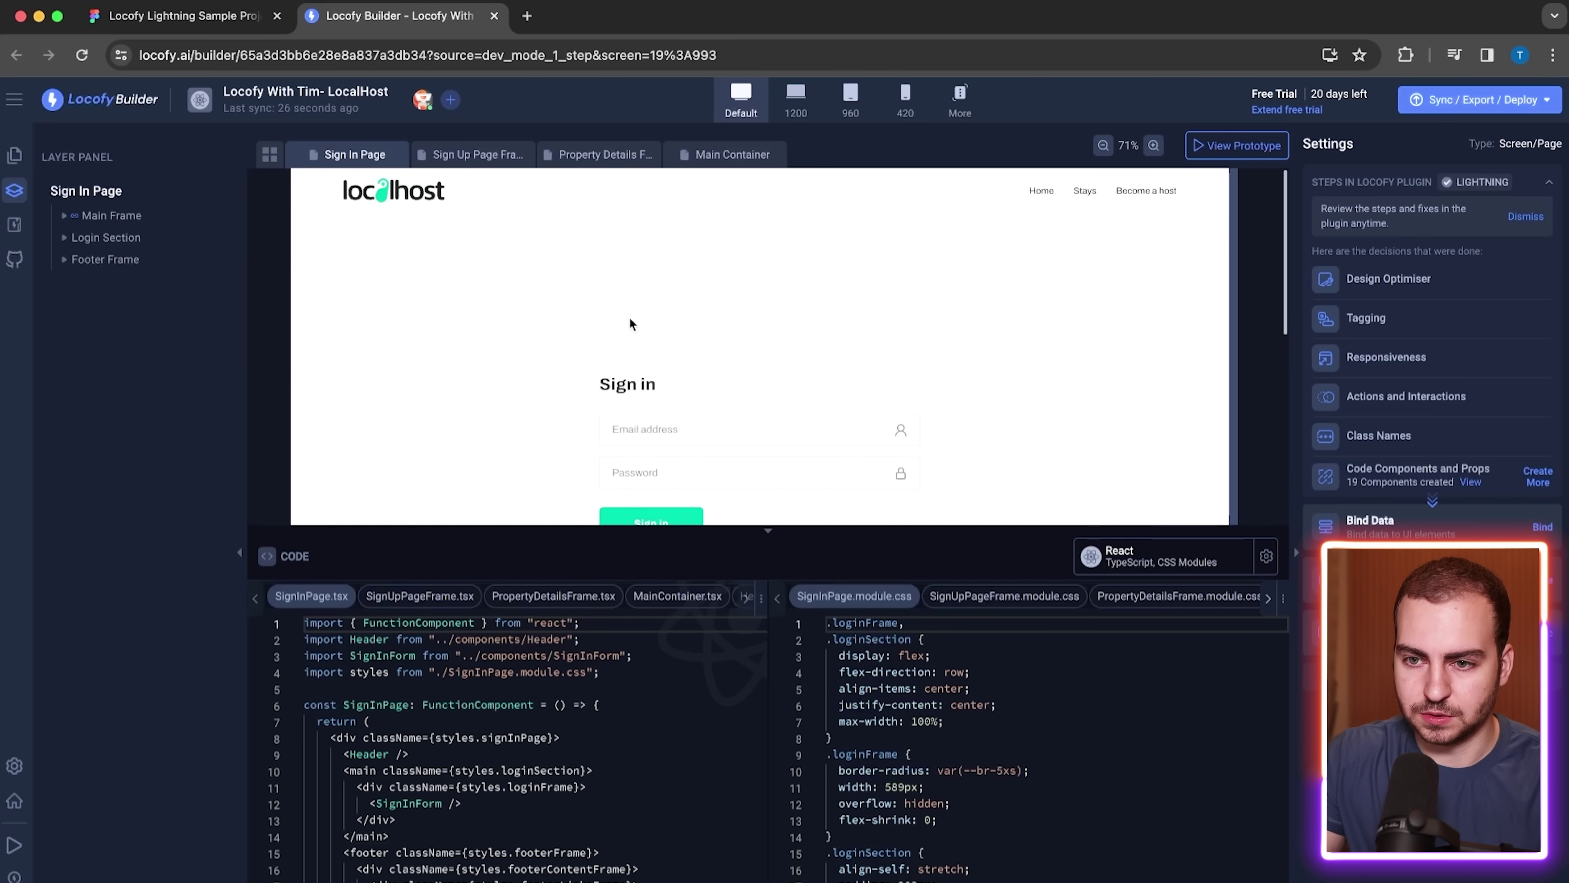
- Zoom the browser in and inspect the Sign In Page's Login Section, Footer Frame and Main Frame layers
key("super+equal")
key("super+equal")
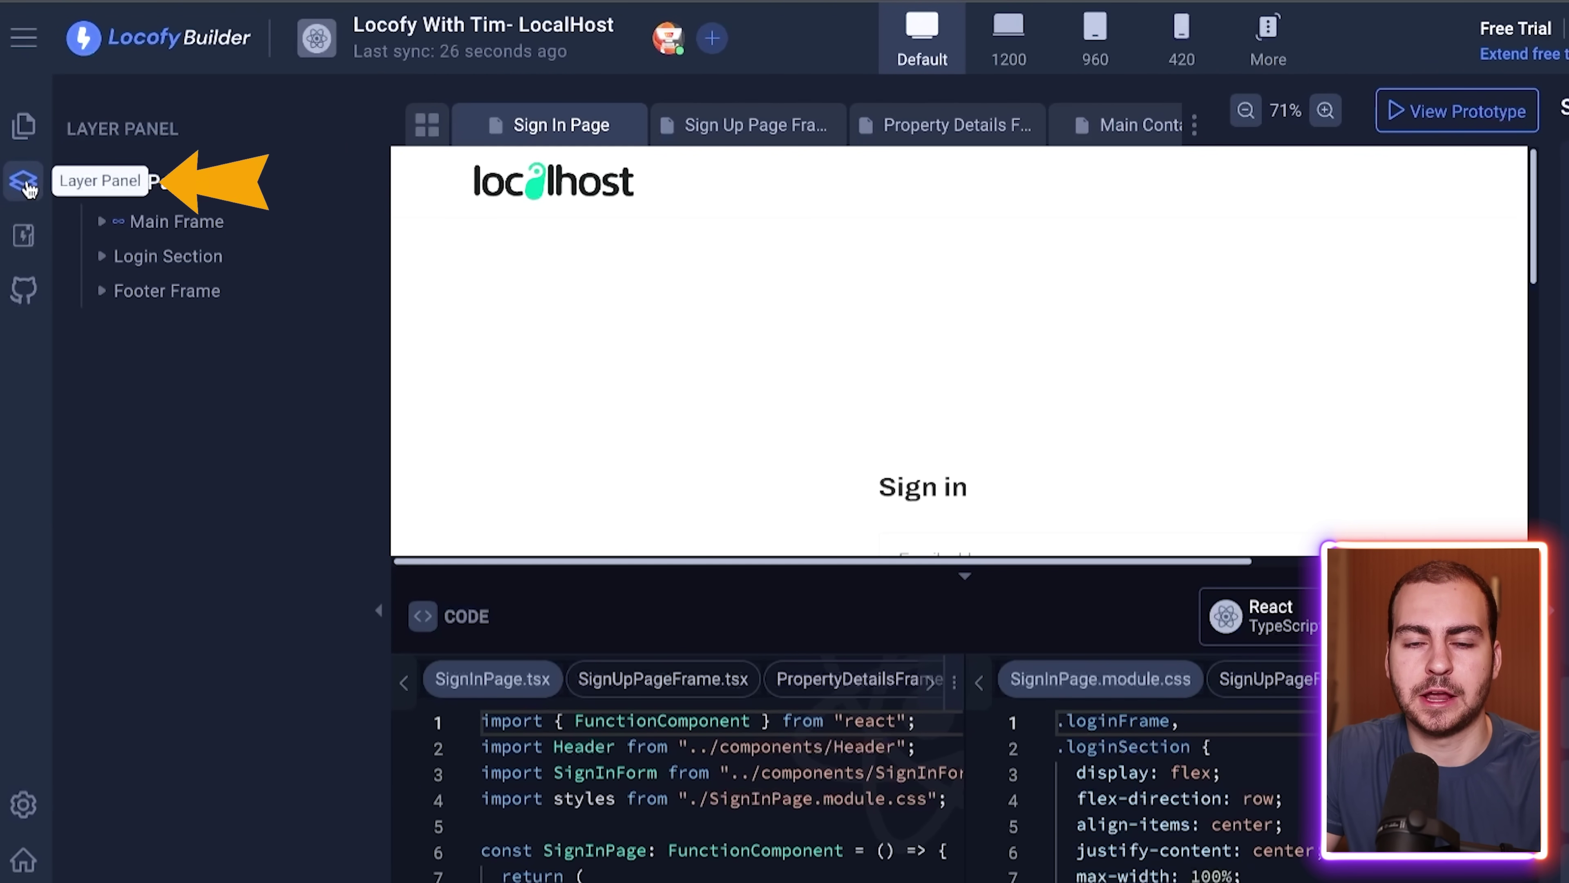
left_click(197, 256)
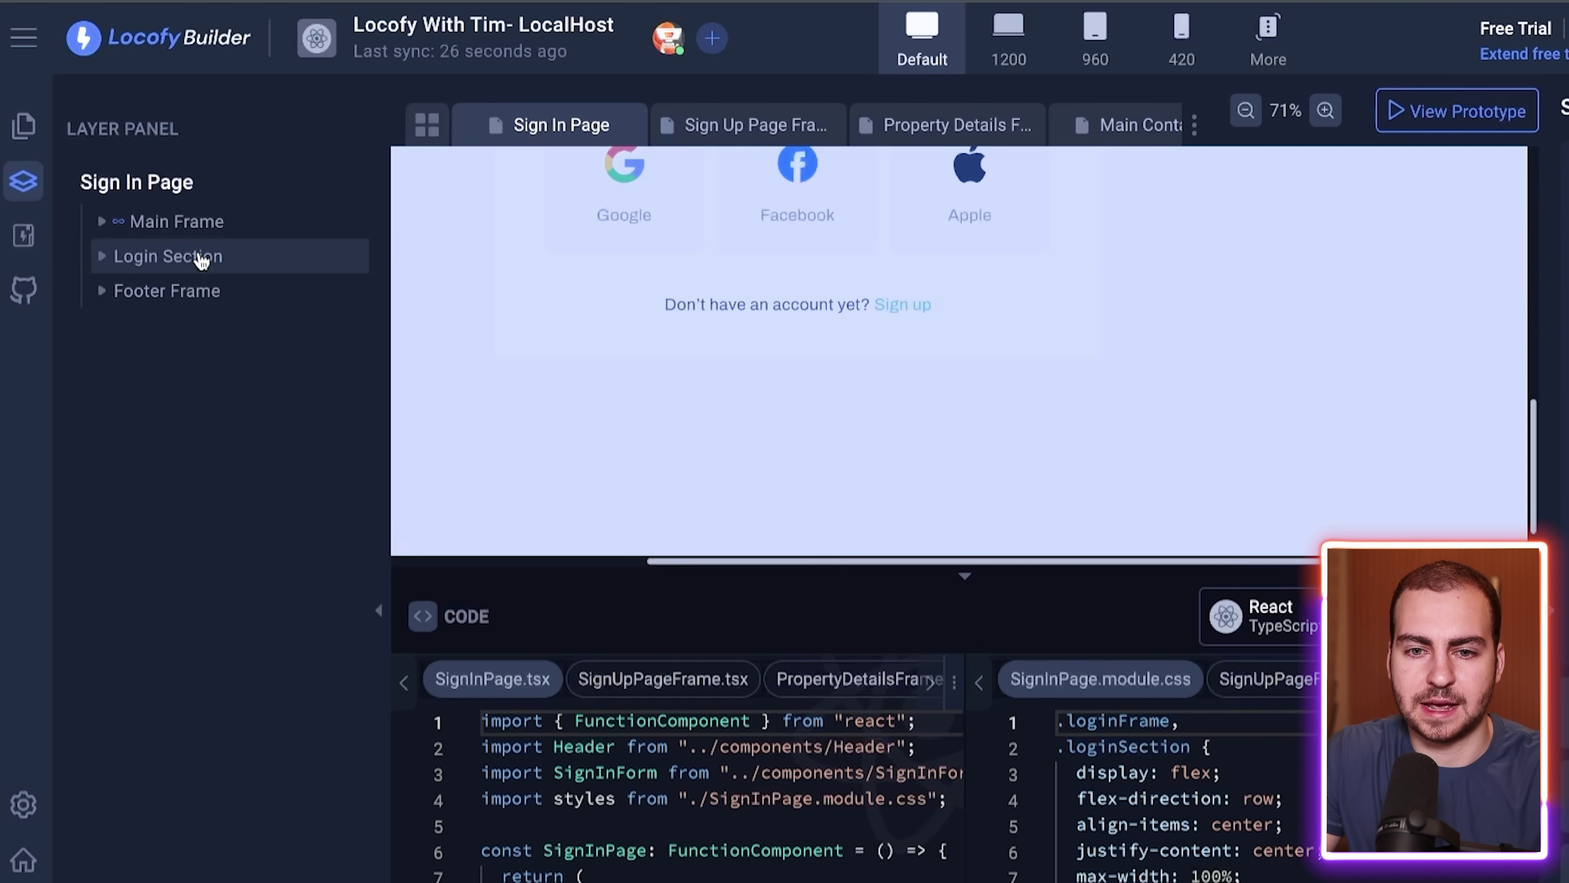
left_click(260, 295)
scroll(619, 340, "left", 3)
scroll(620, 340, "up", 5)
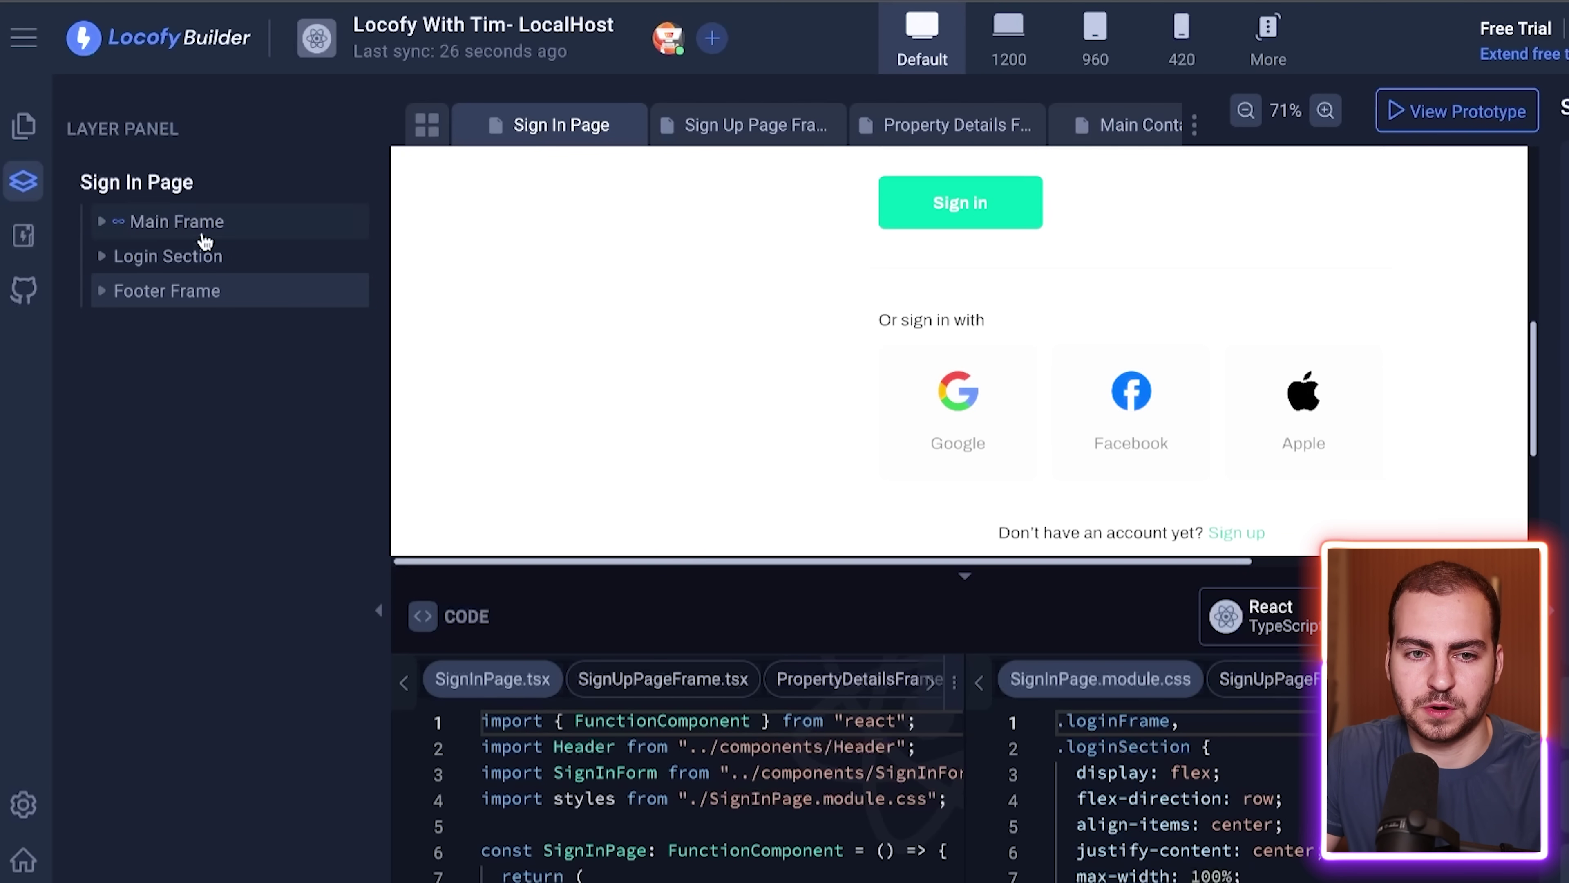
left_click(97, 267)
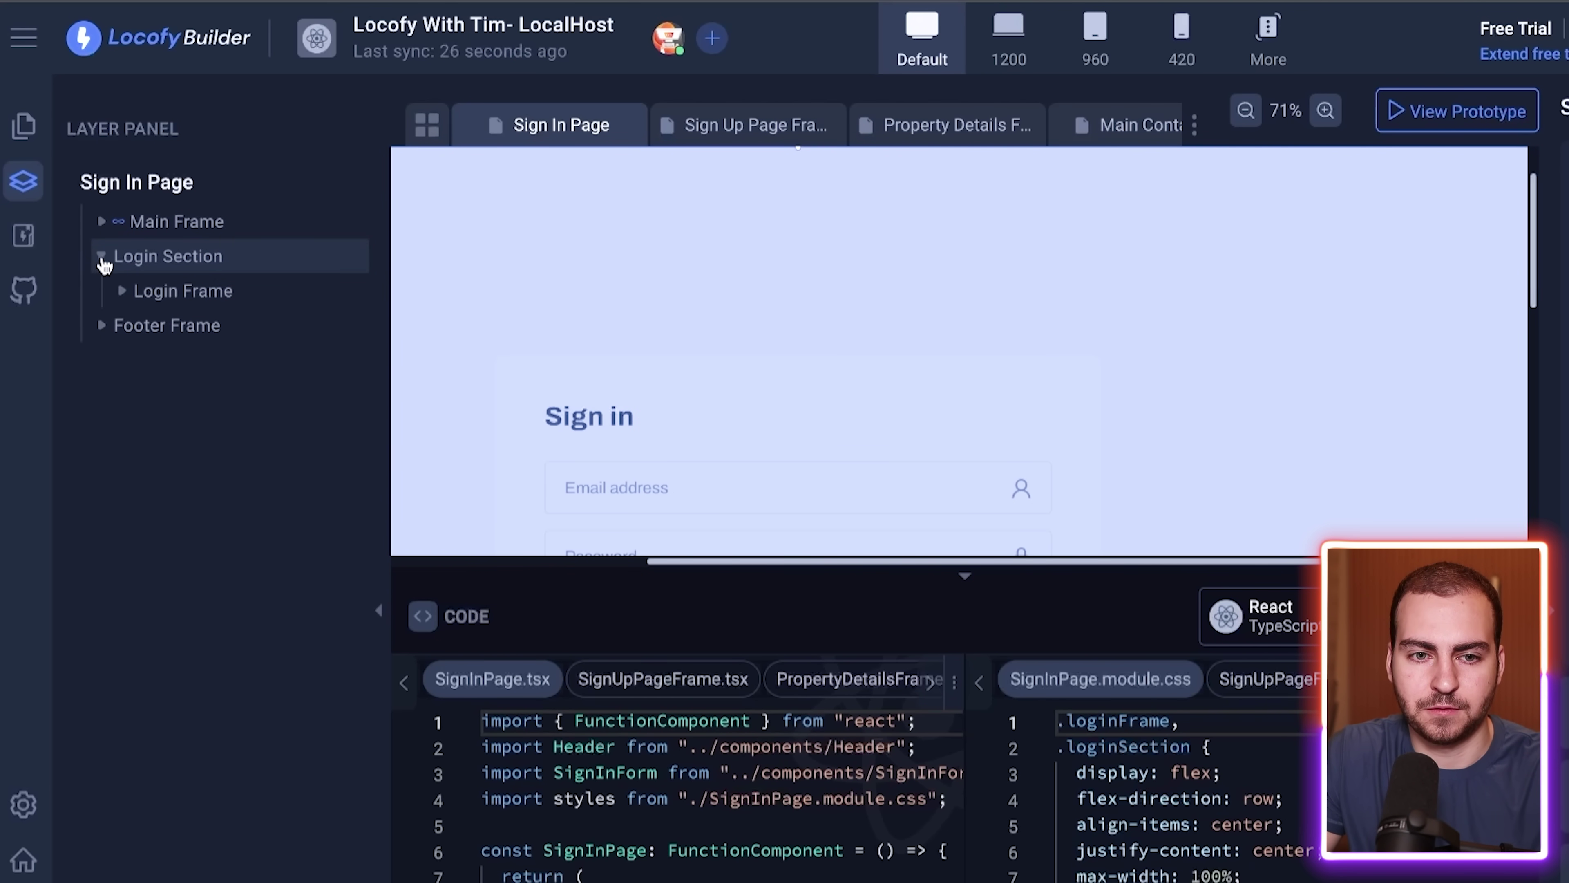
left_click(123, 295)
left_click(122, 290)
left_click(102, 256)
left_click(100, 221)
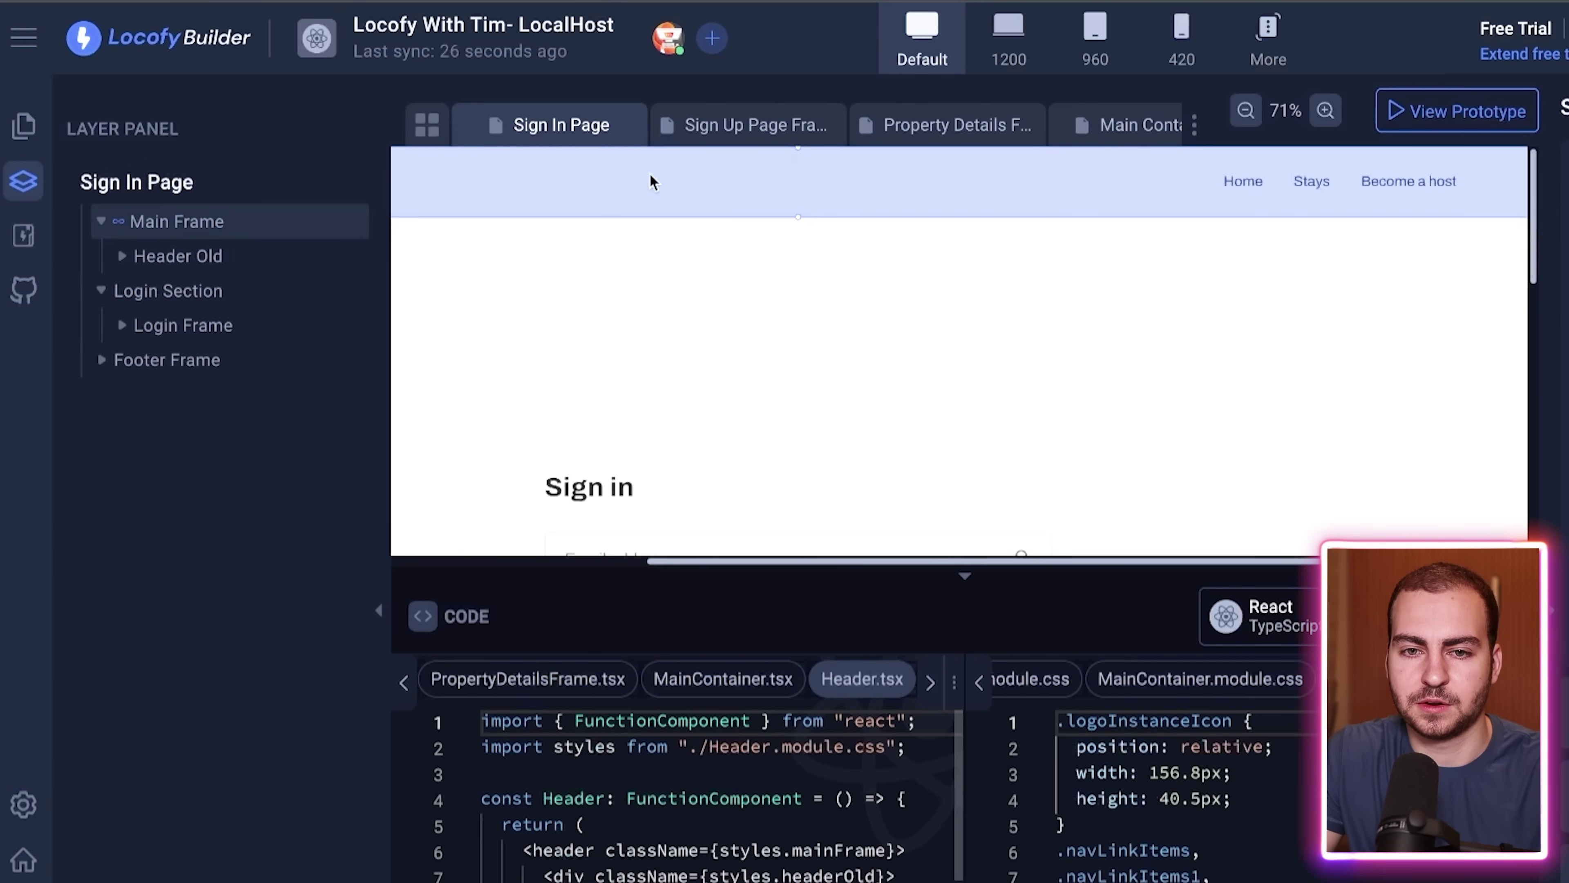
- Switch through the Sign Up, Property Details and Main Container page designs
left_click(717, 126)
left_click(925, 127)
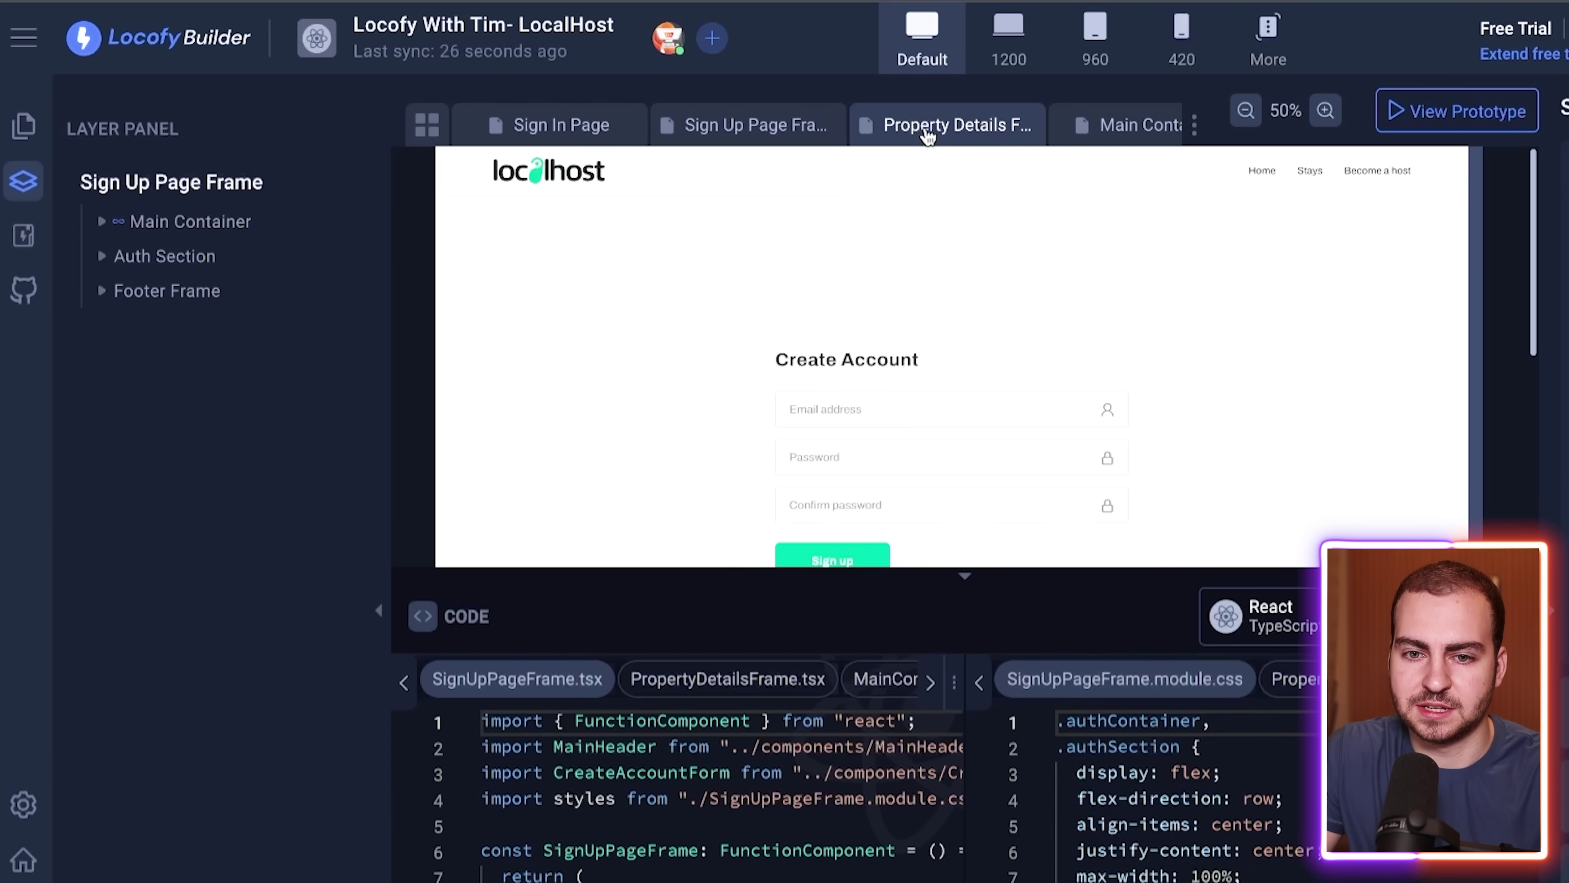
left_click(1132, 126)
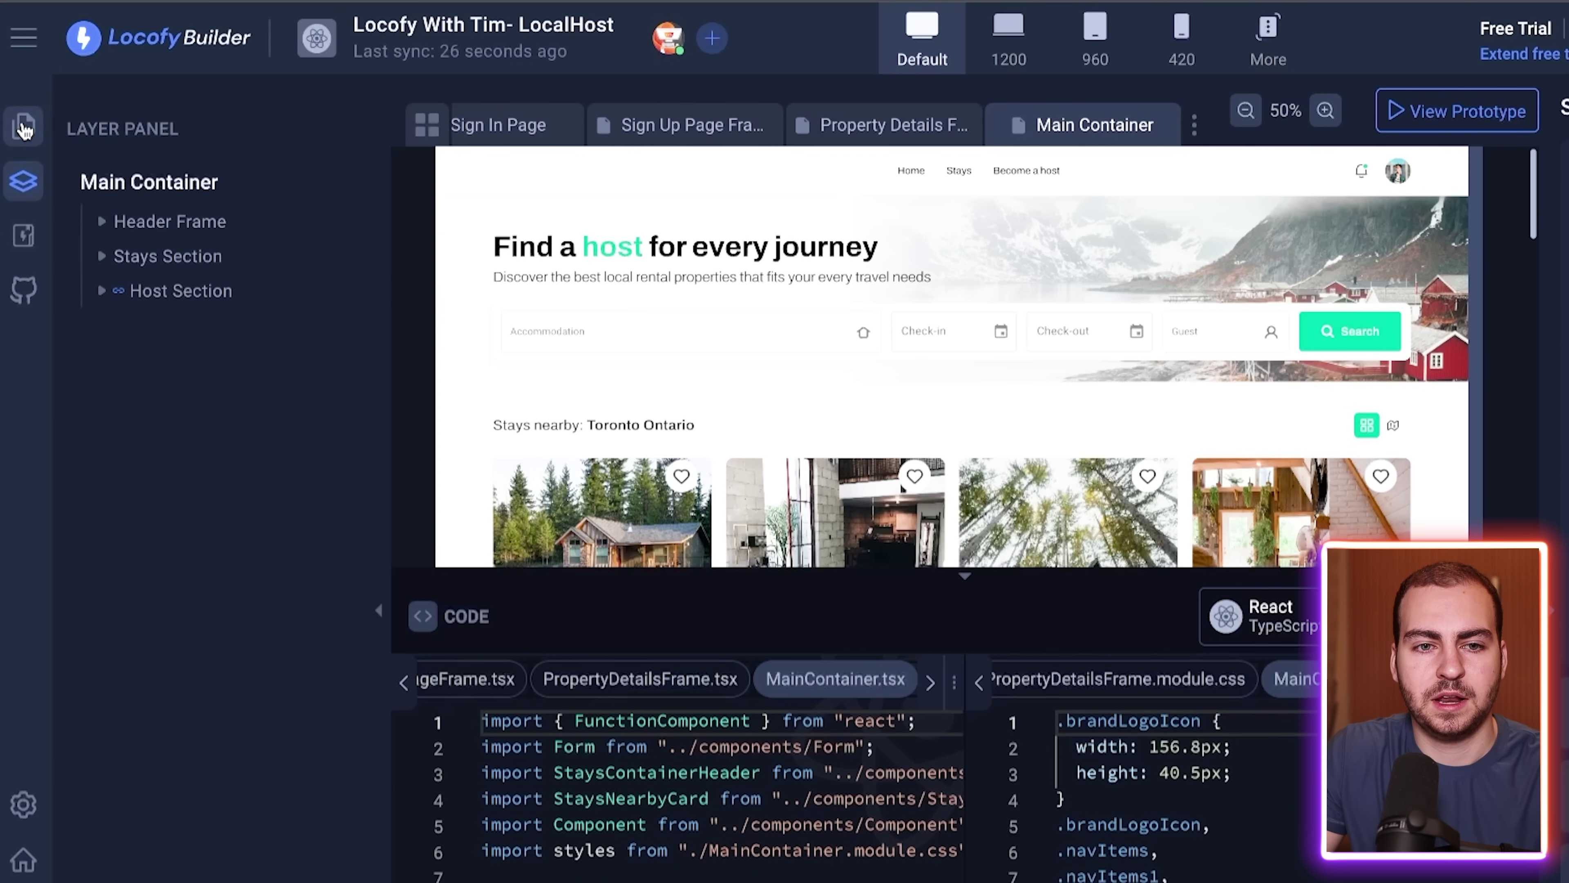
left_click(23, 126)
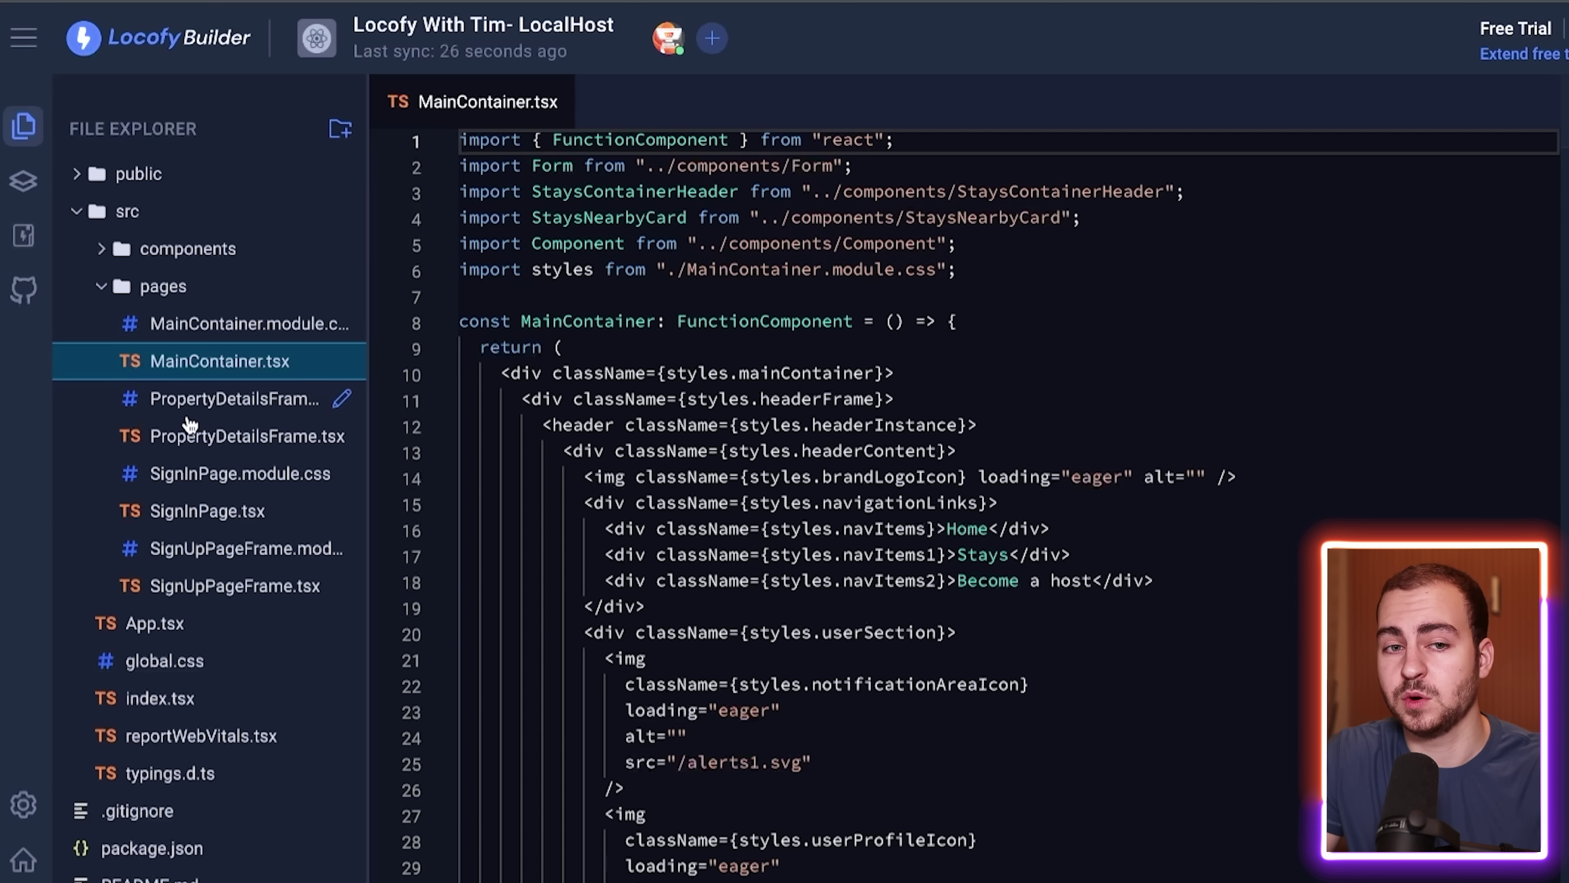
left_click(24, 184)
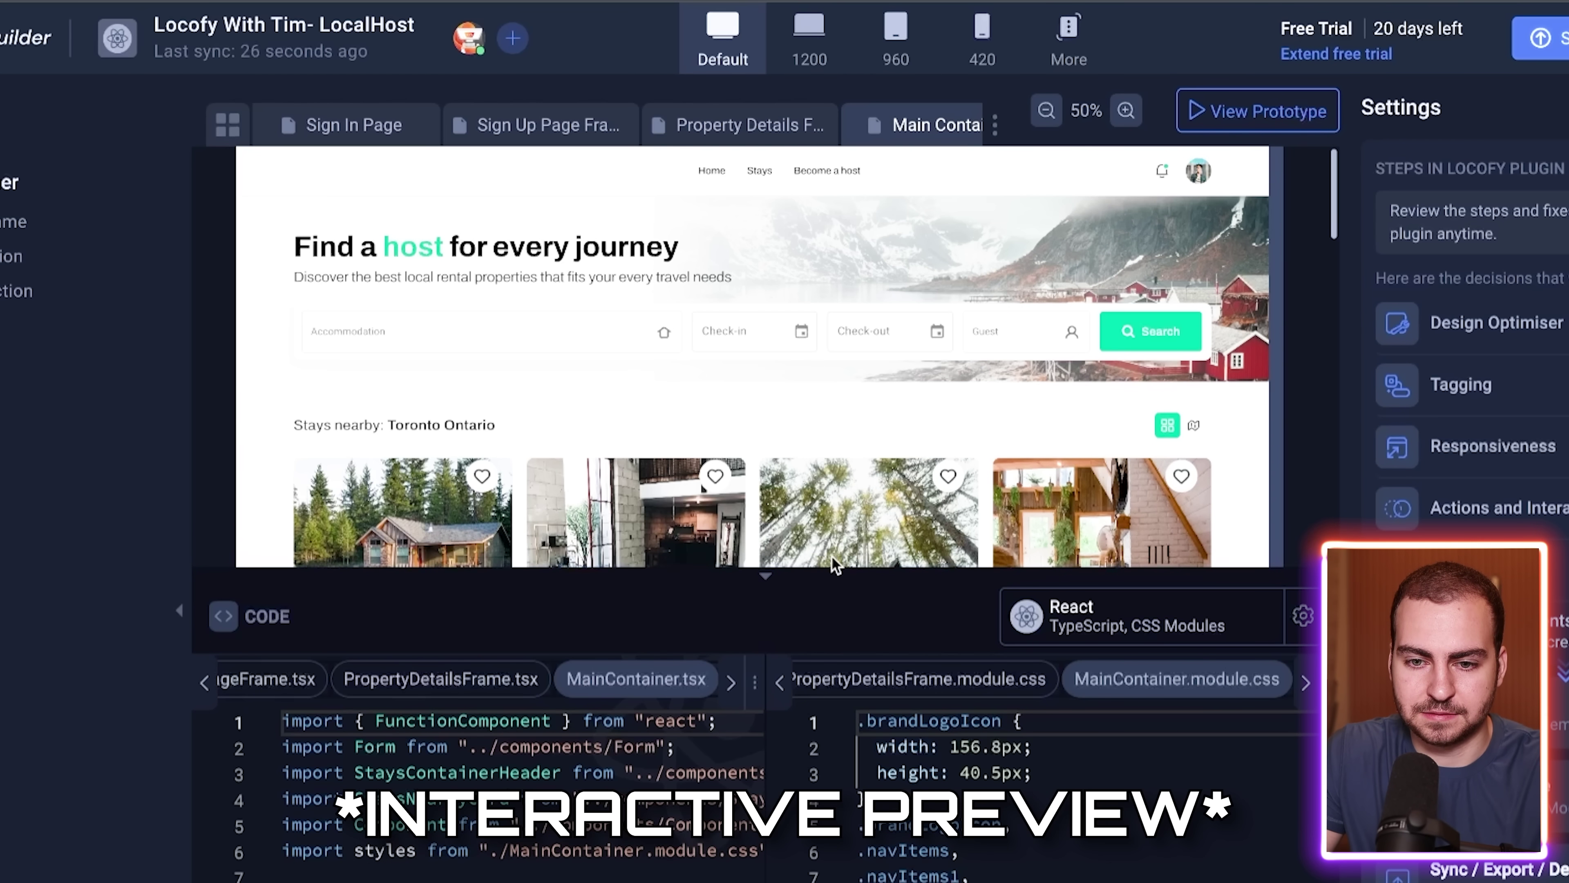
- Enlarge the design canvas and preview the layout at 1200, 960 and 420 widths
left_click_drag(840, 569, 840, 827)
left_click(826, 38)
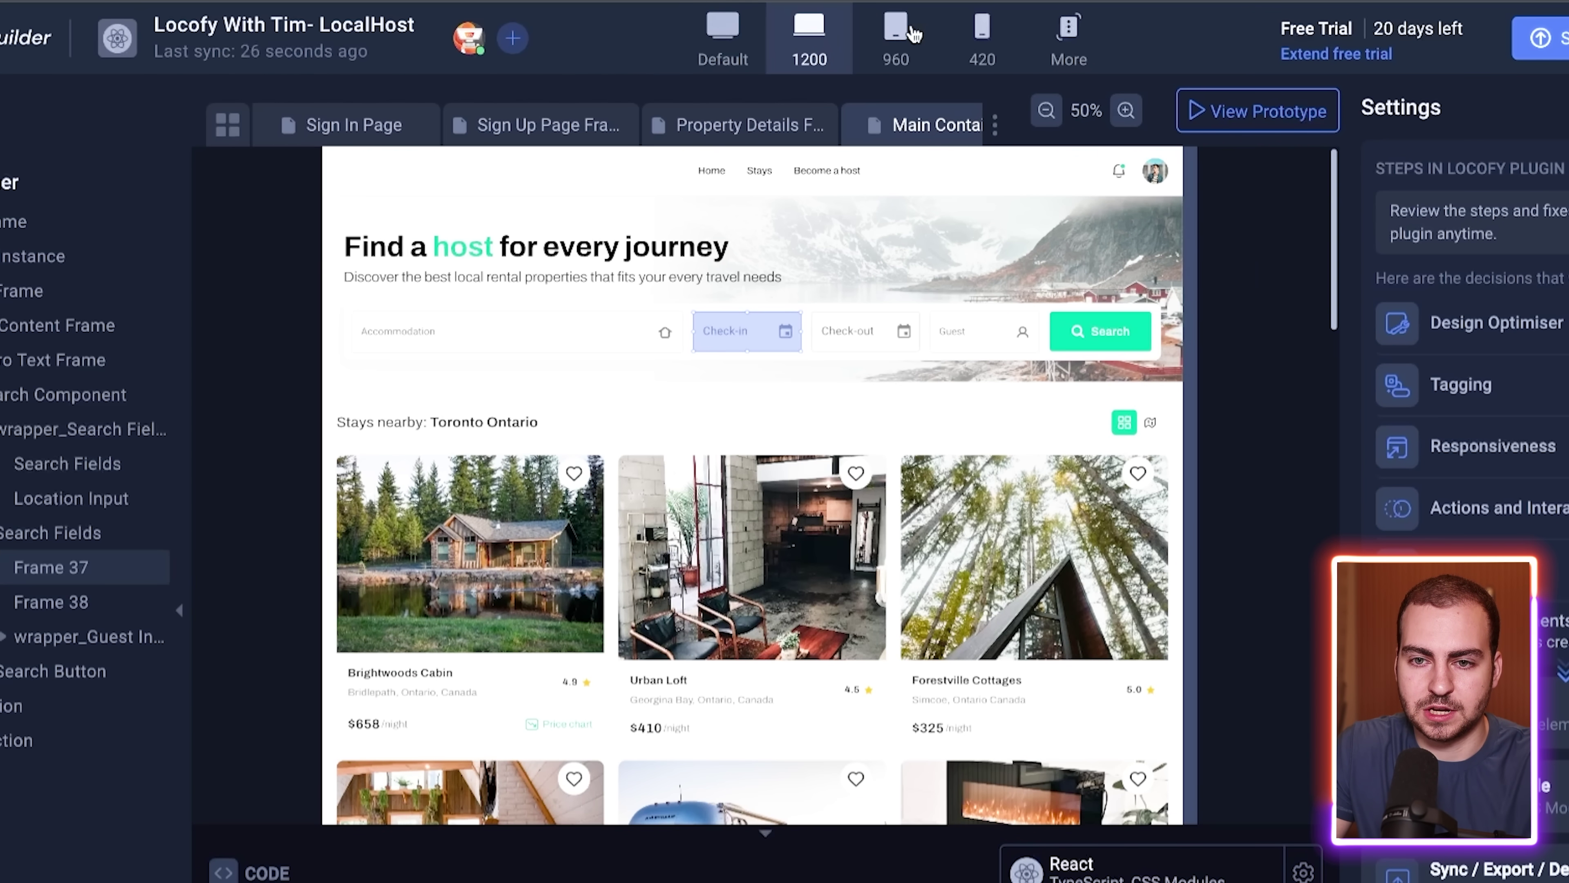
left_click(913, 35)
left_click(986, 38)
left_click(909, 35)
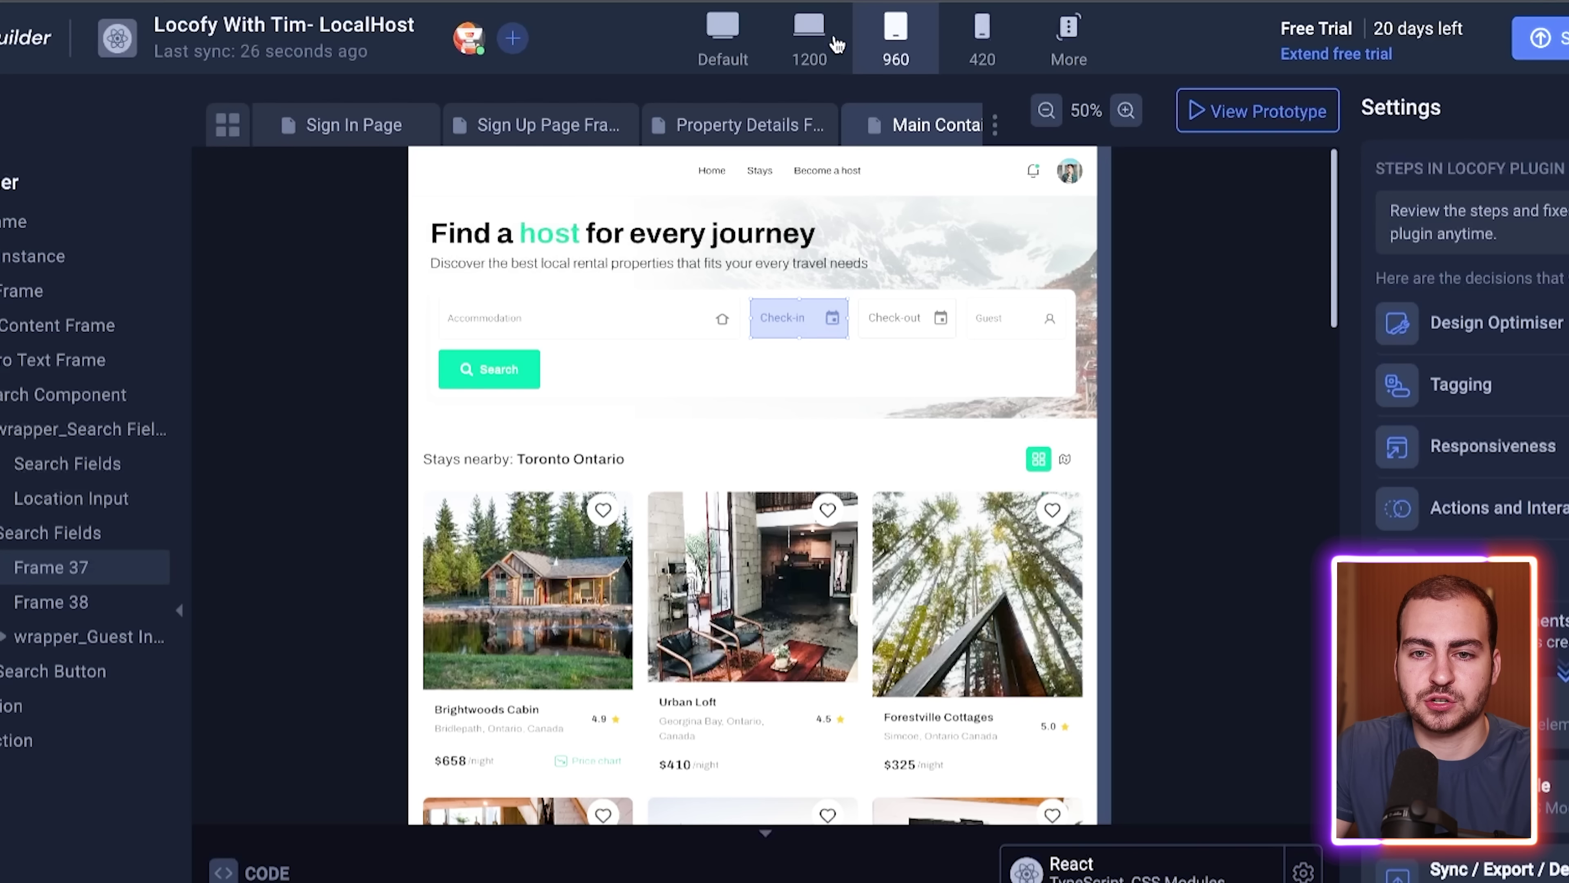
left_click(813, 42)
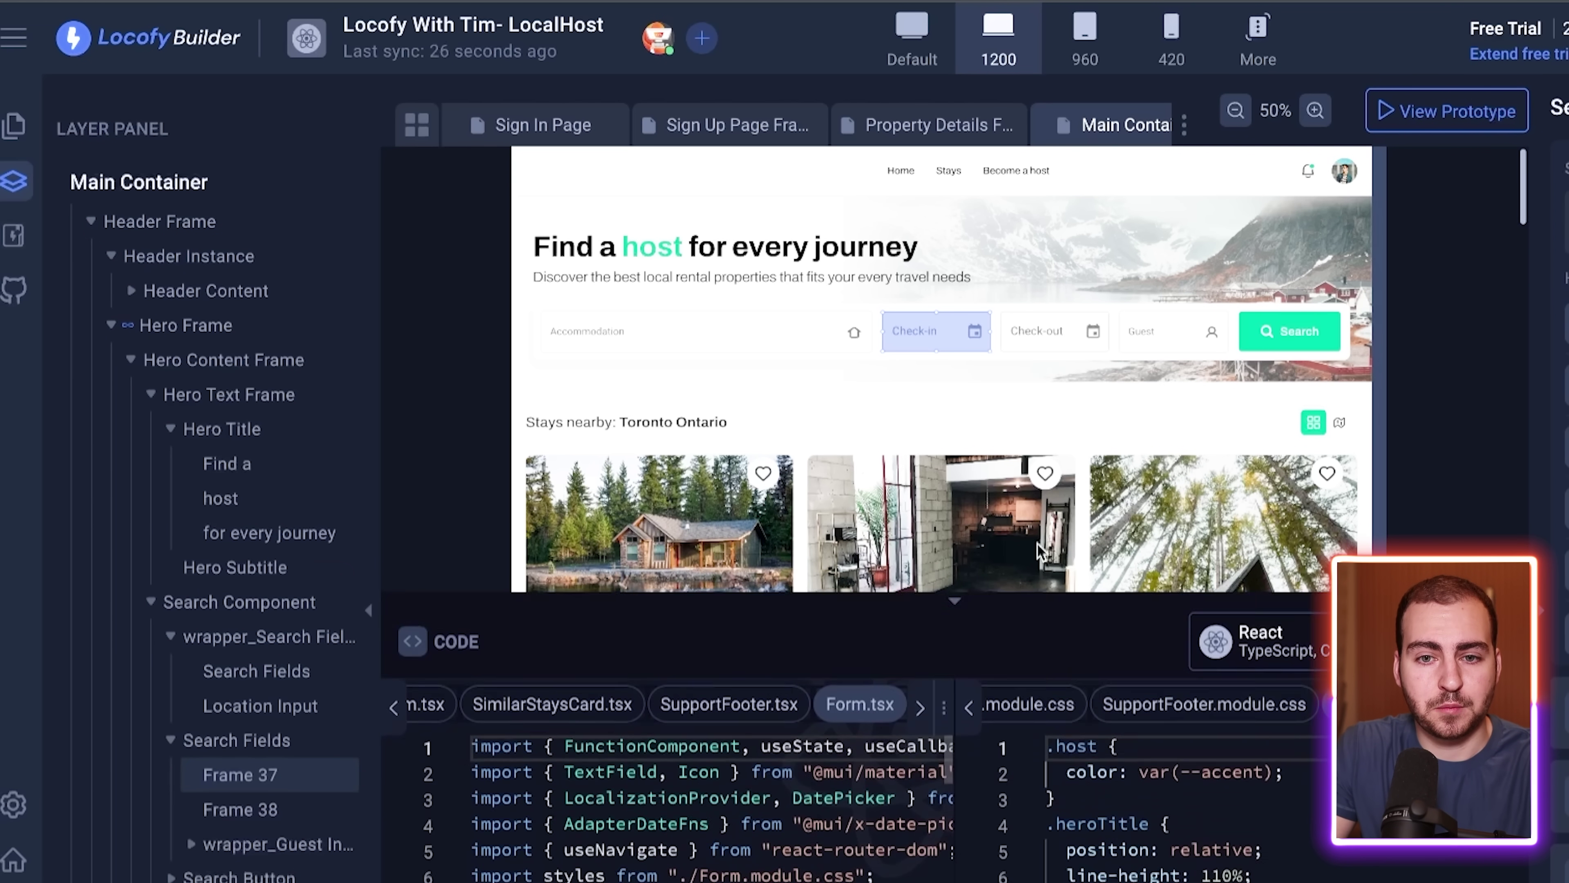
- Show the profile avatar's MainContainer code, then collapse the code panel
left_click_drag(1038, 575, 1030, 458)
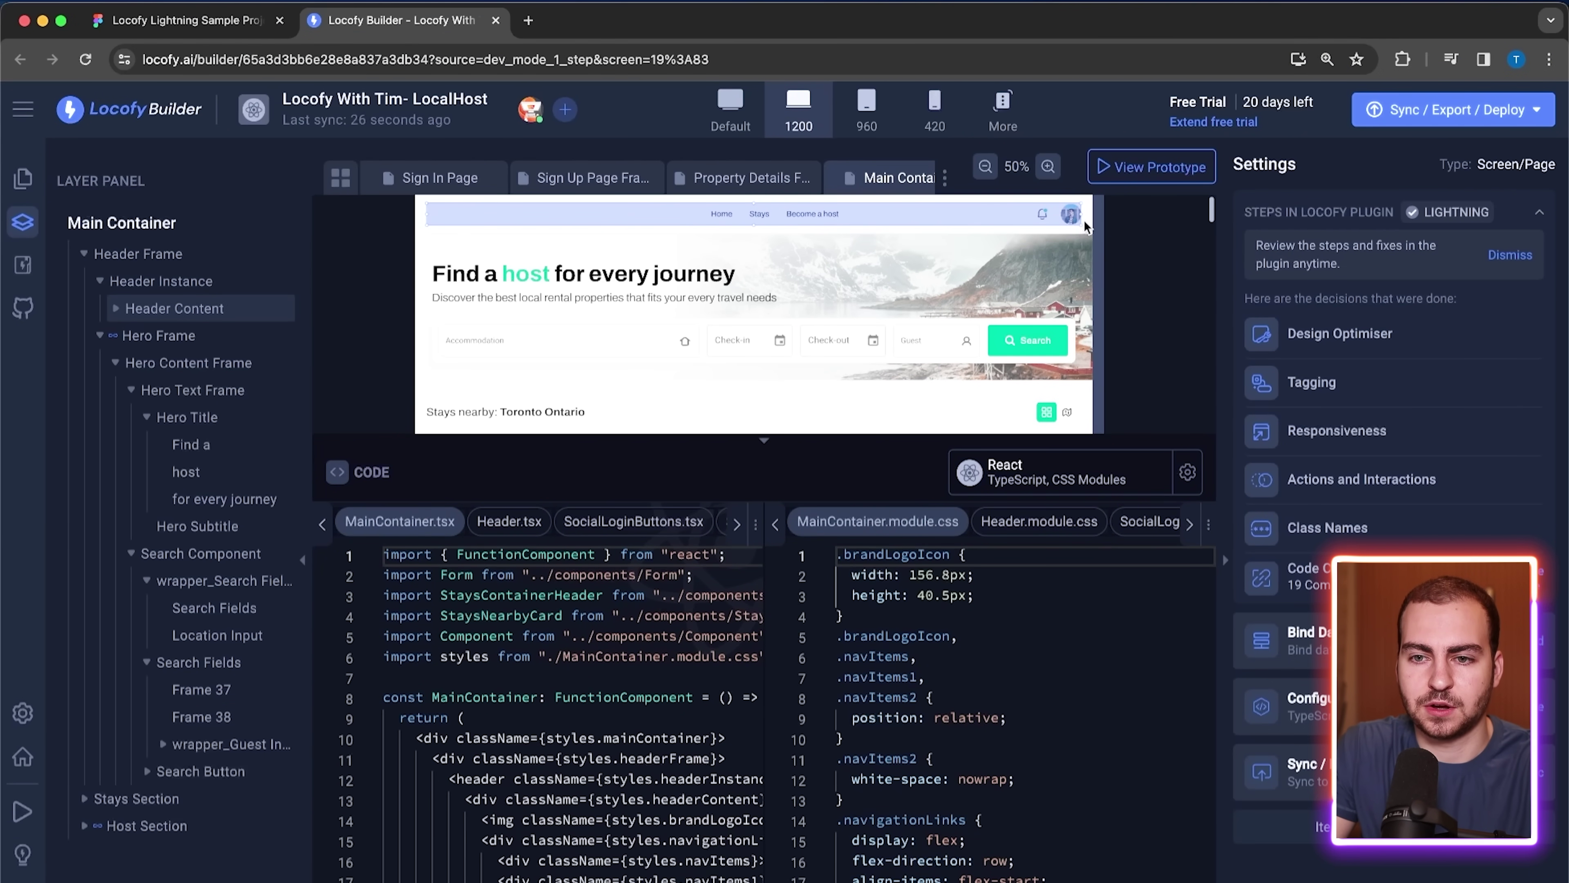
left_click(1084, 225)
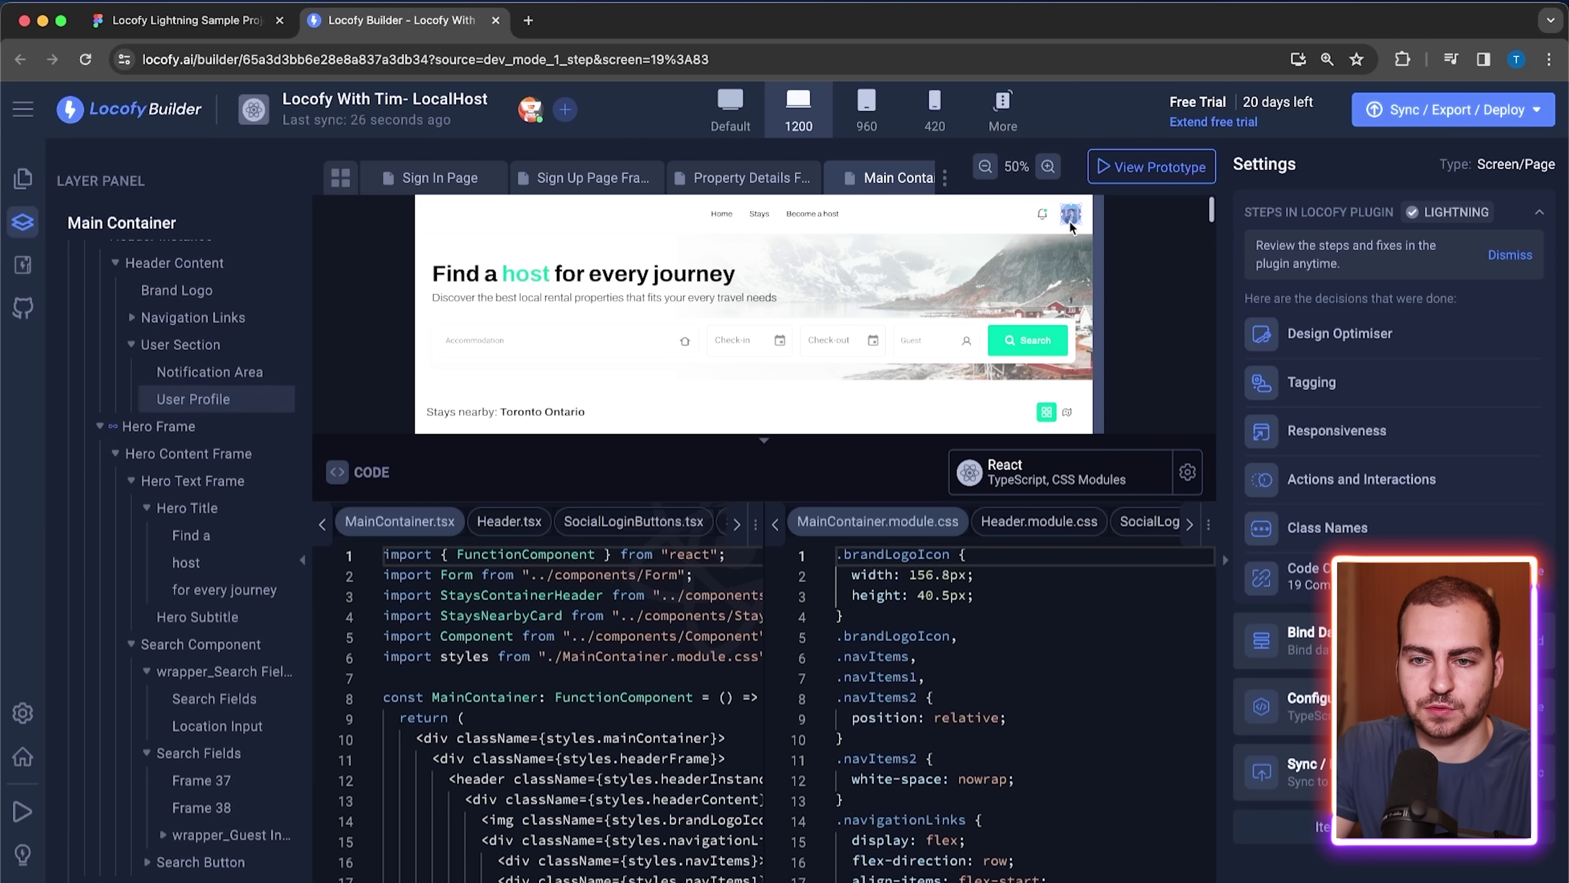
scroll(668, 711, "down", 20)
scroll(668, 711, "up", 20)
scroll(668, 710, "up", 15)
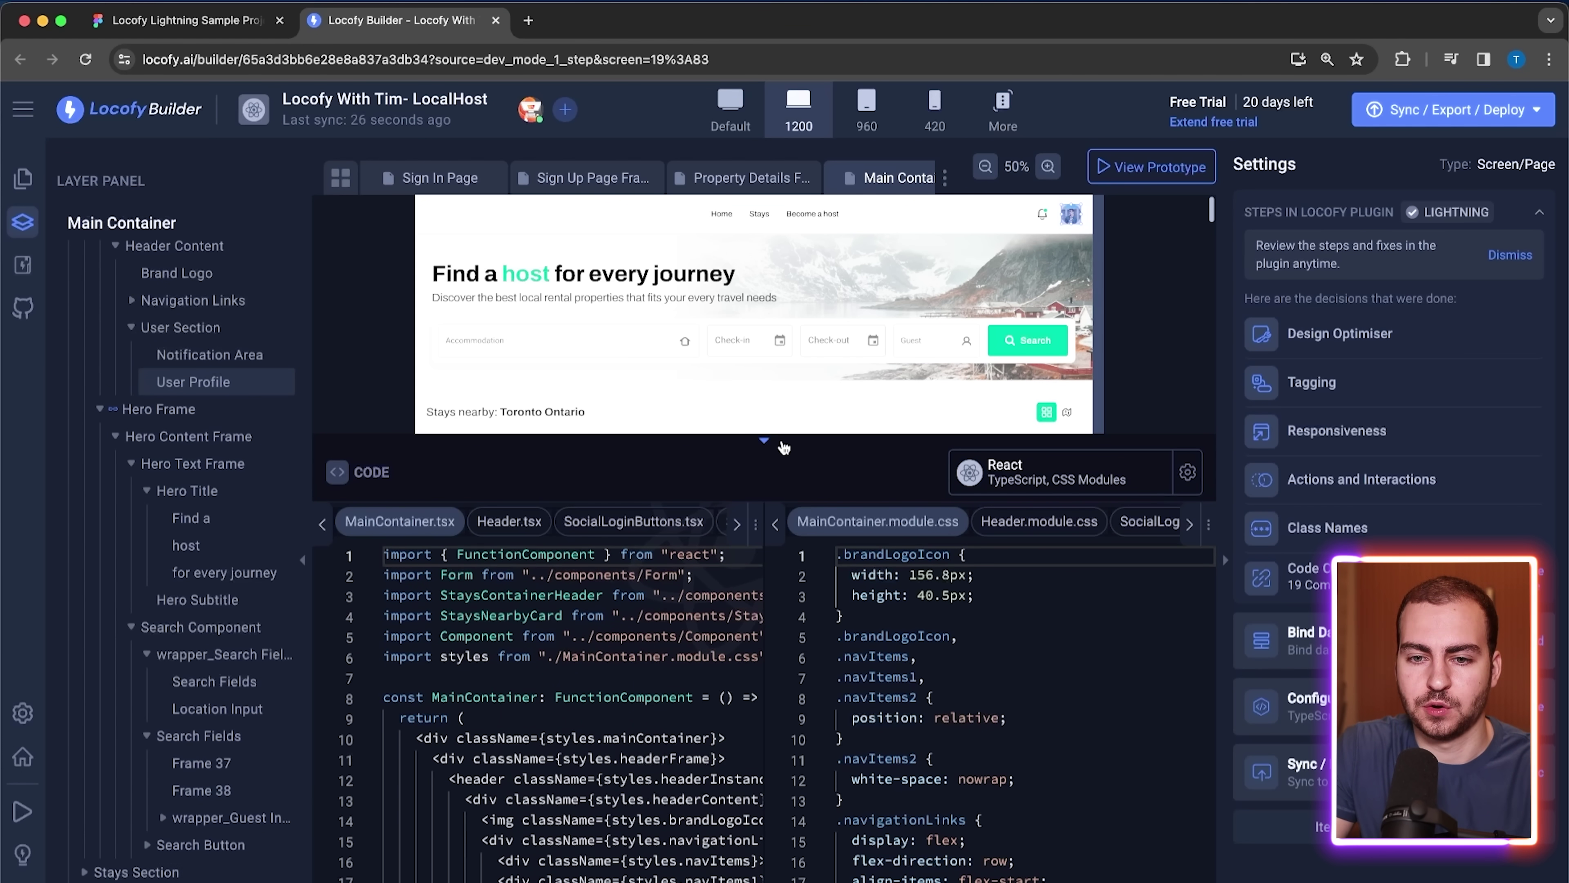
left_click(784, 439)
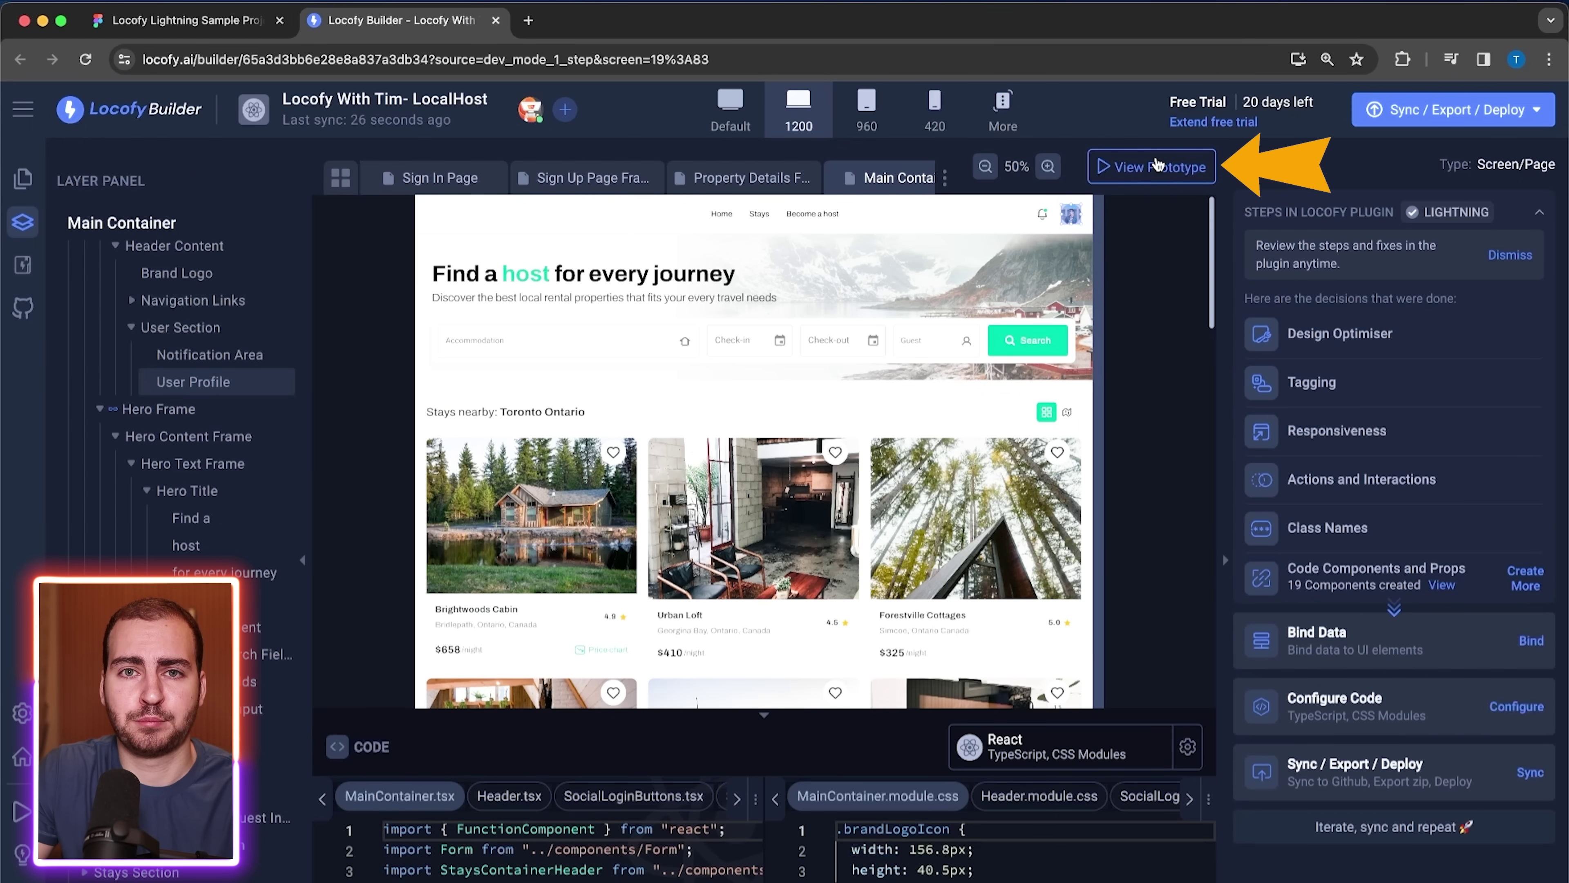
- Open the prototype at 80% zoom and pick January 14 check-in and January 20 check-out
left_click(1158, 165)
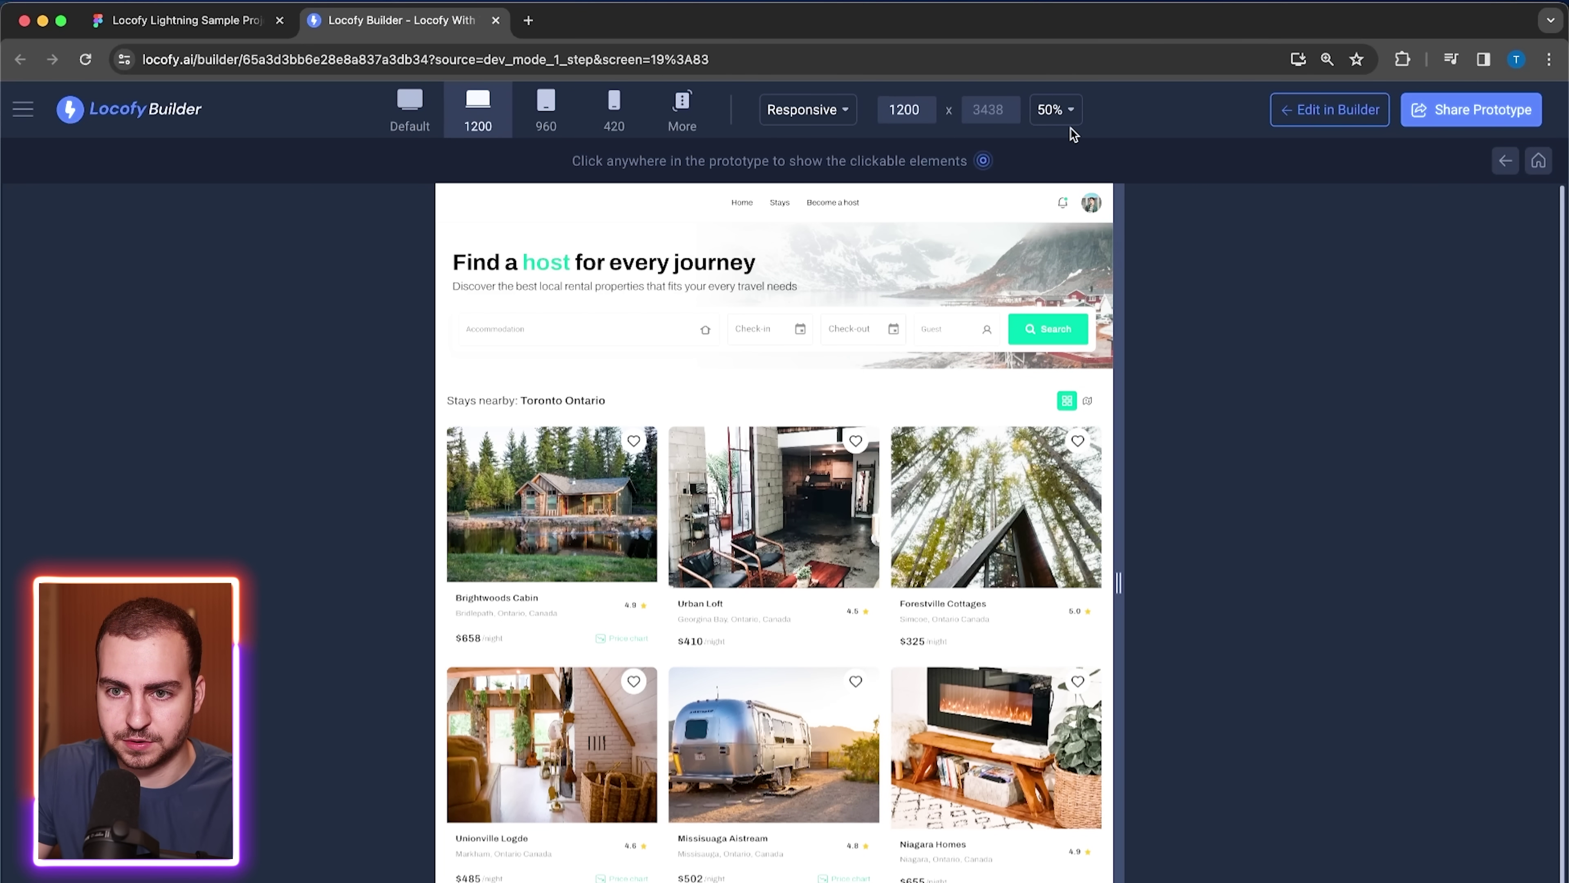
left_click(1081, 113)
left_click(1066, 306)
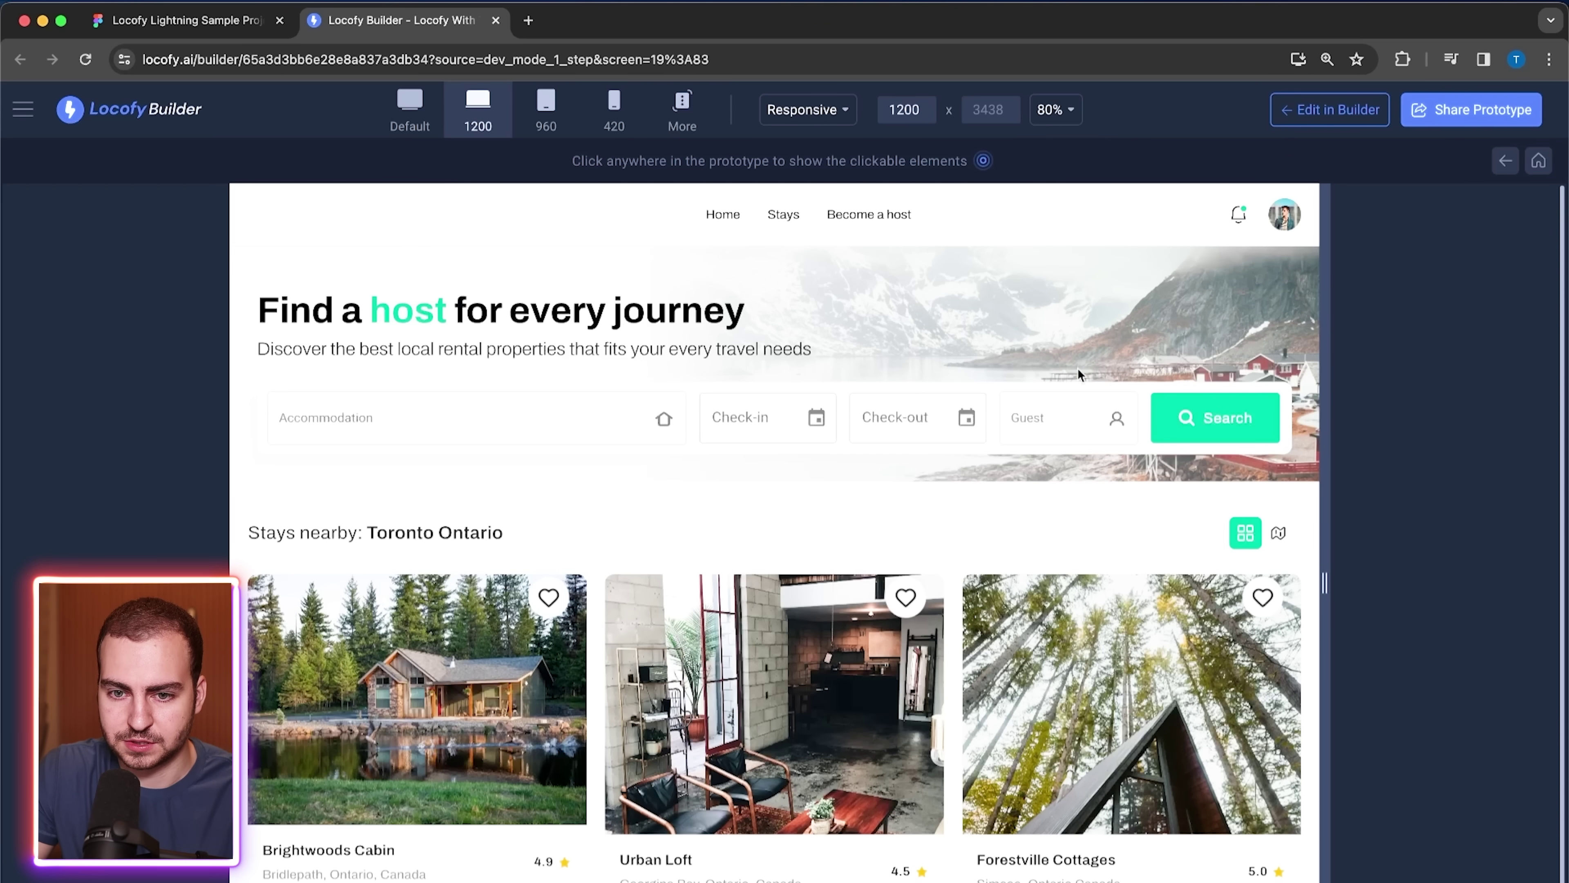
left_click(816, 420)
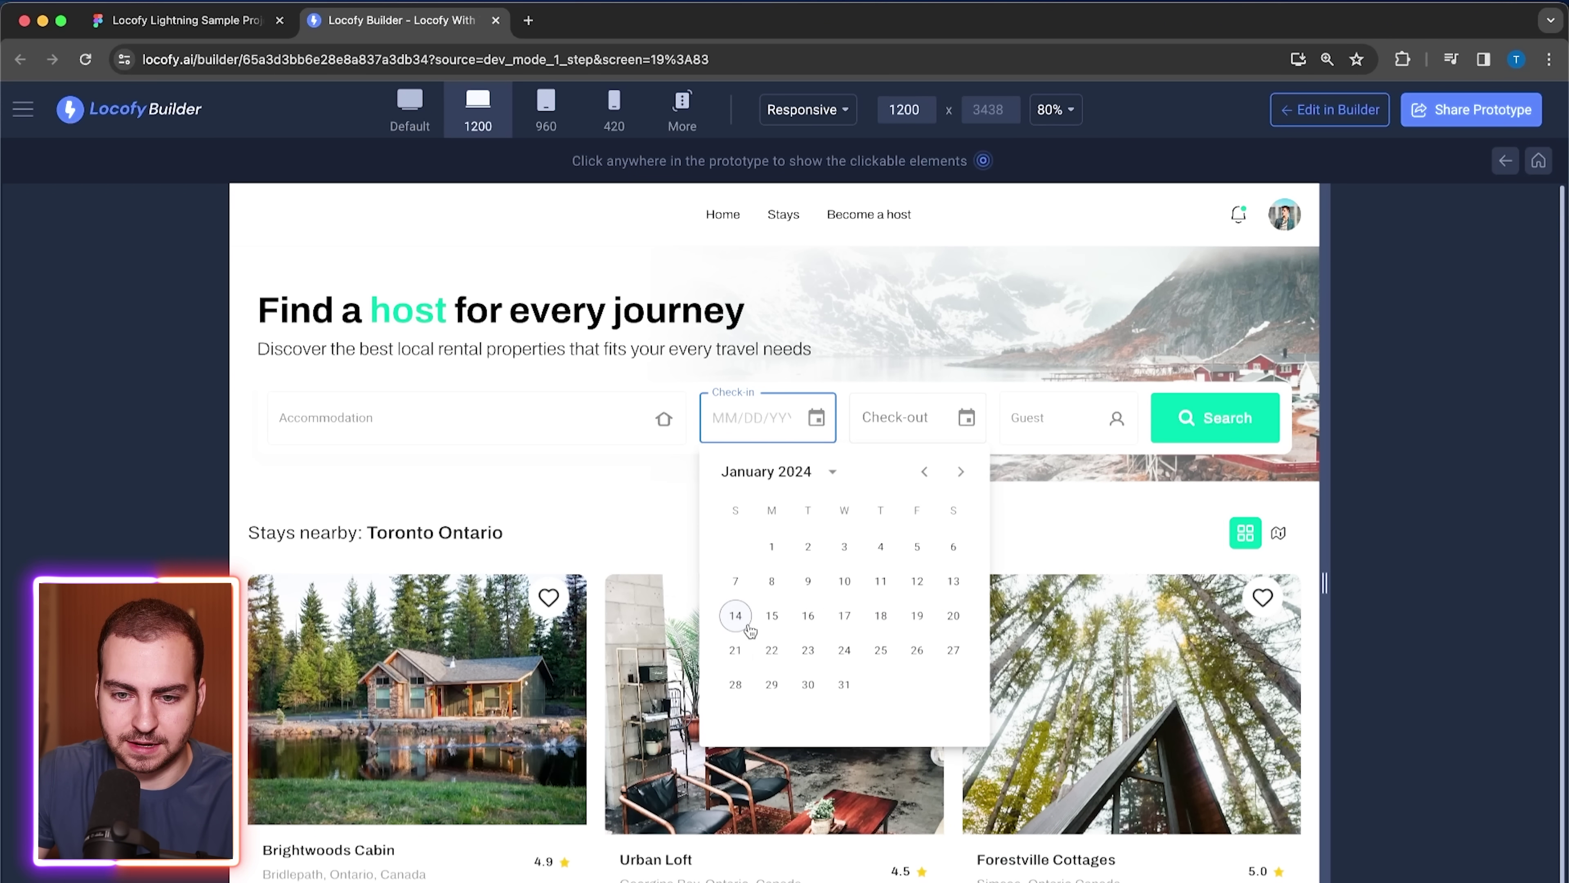
left_click(735, 616)
left_click(966, 417)
left_click(1102, 616)
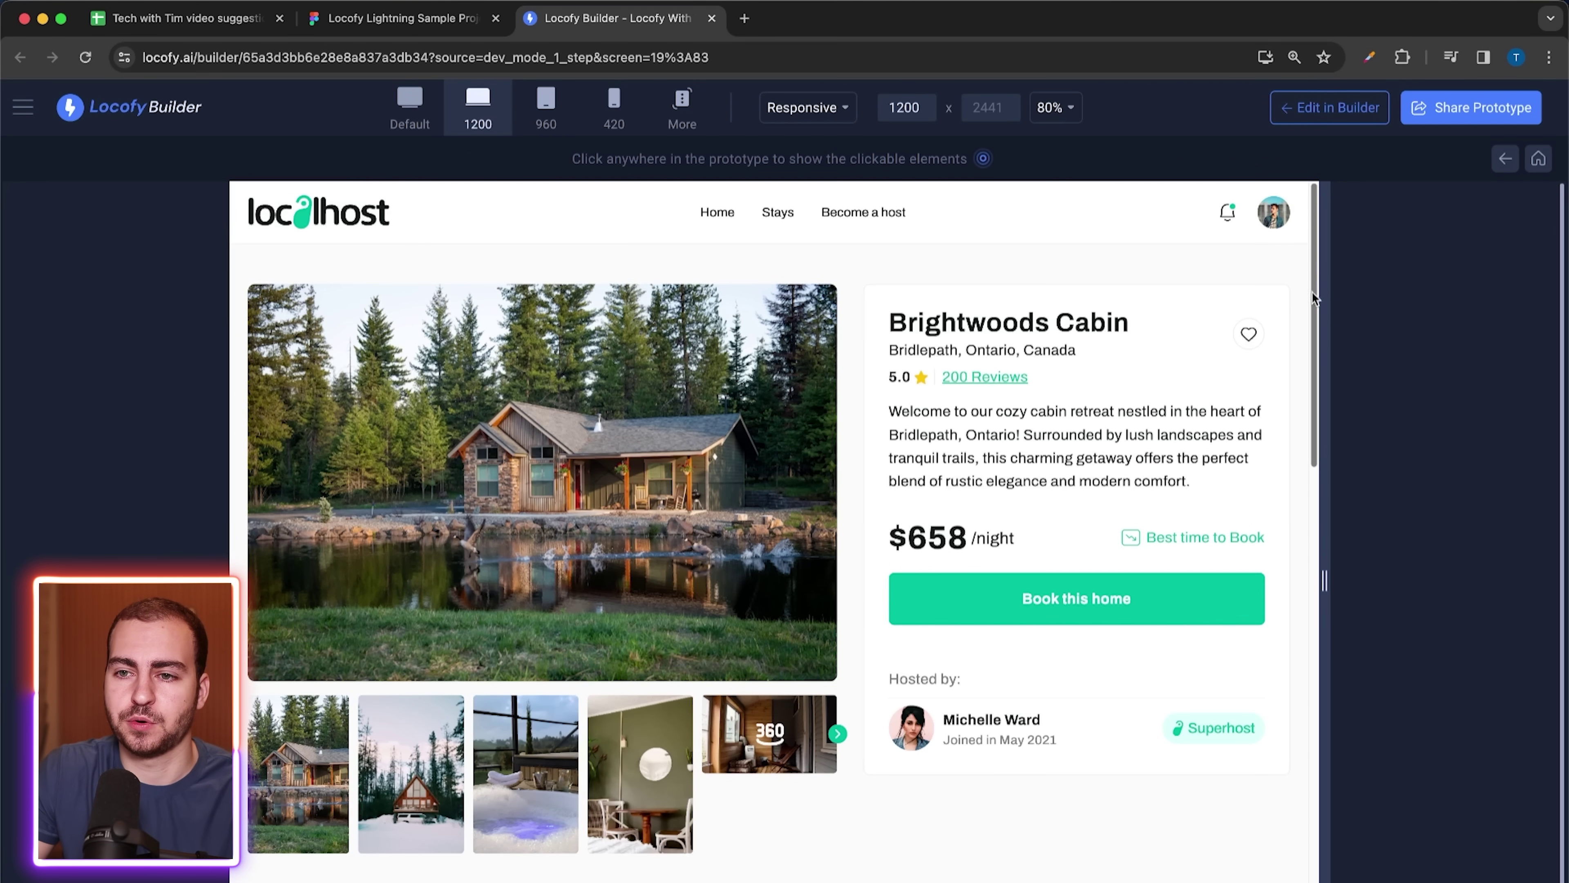
- Copy the prototype's public share link with Sign Up Page as the starting screen
left_click(1475, 109)
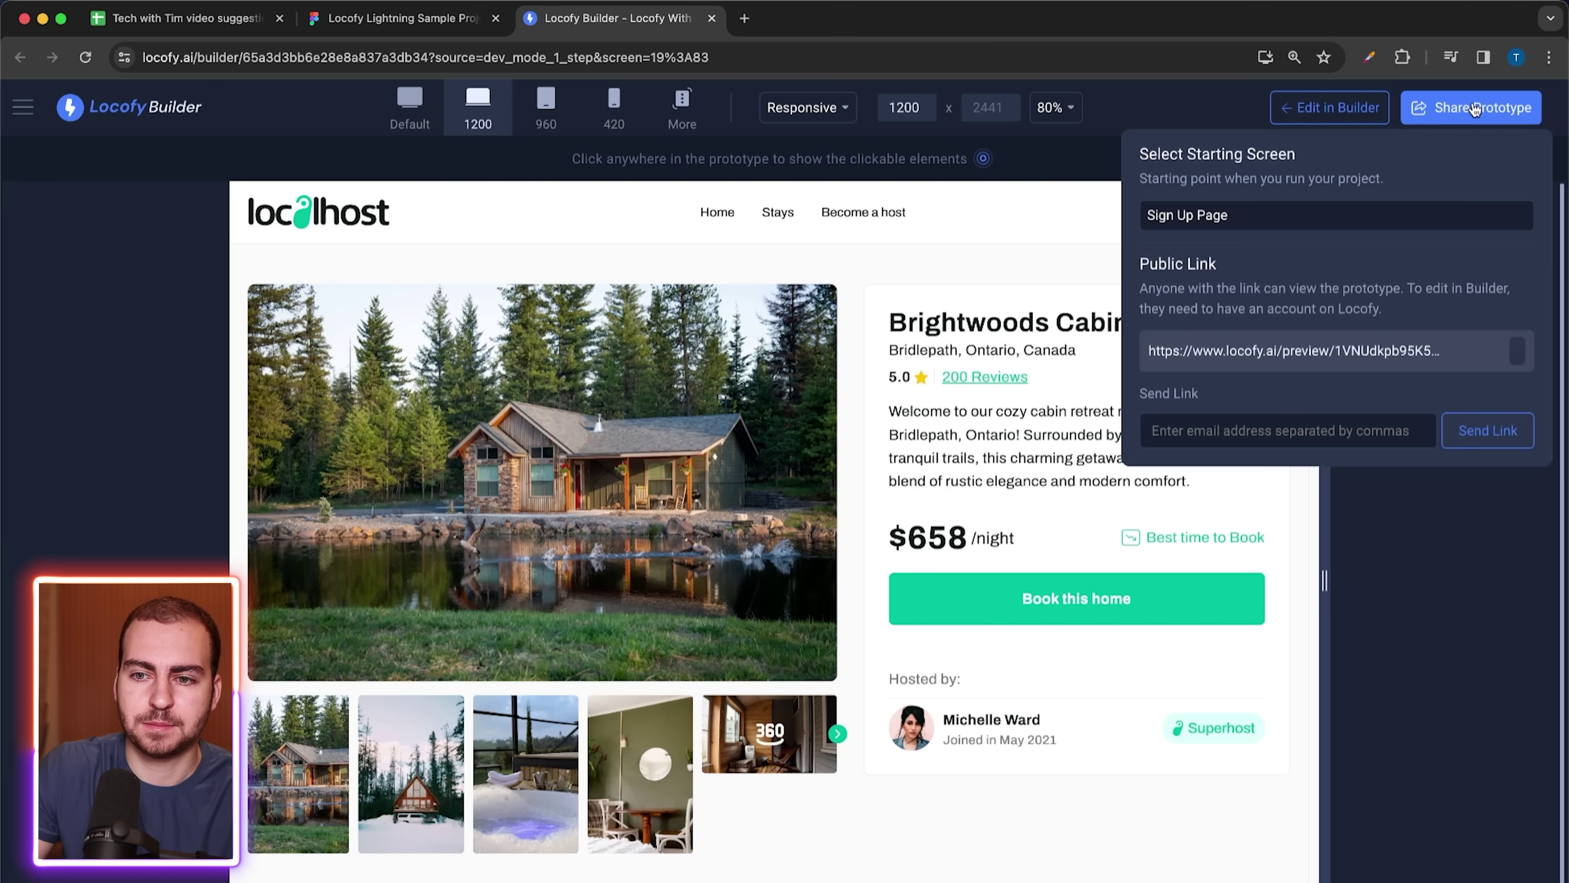
left_click(1371, 213)
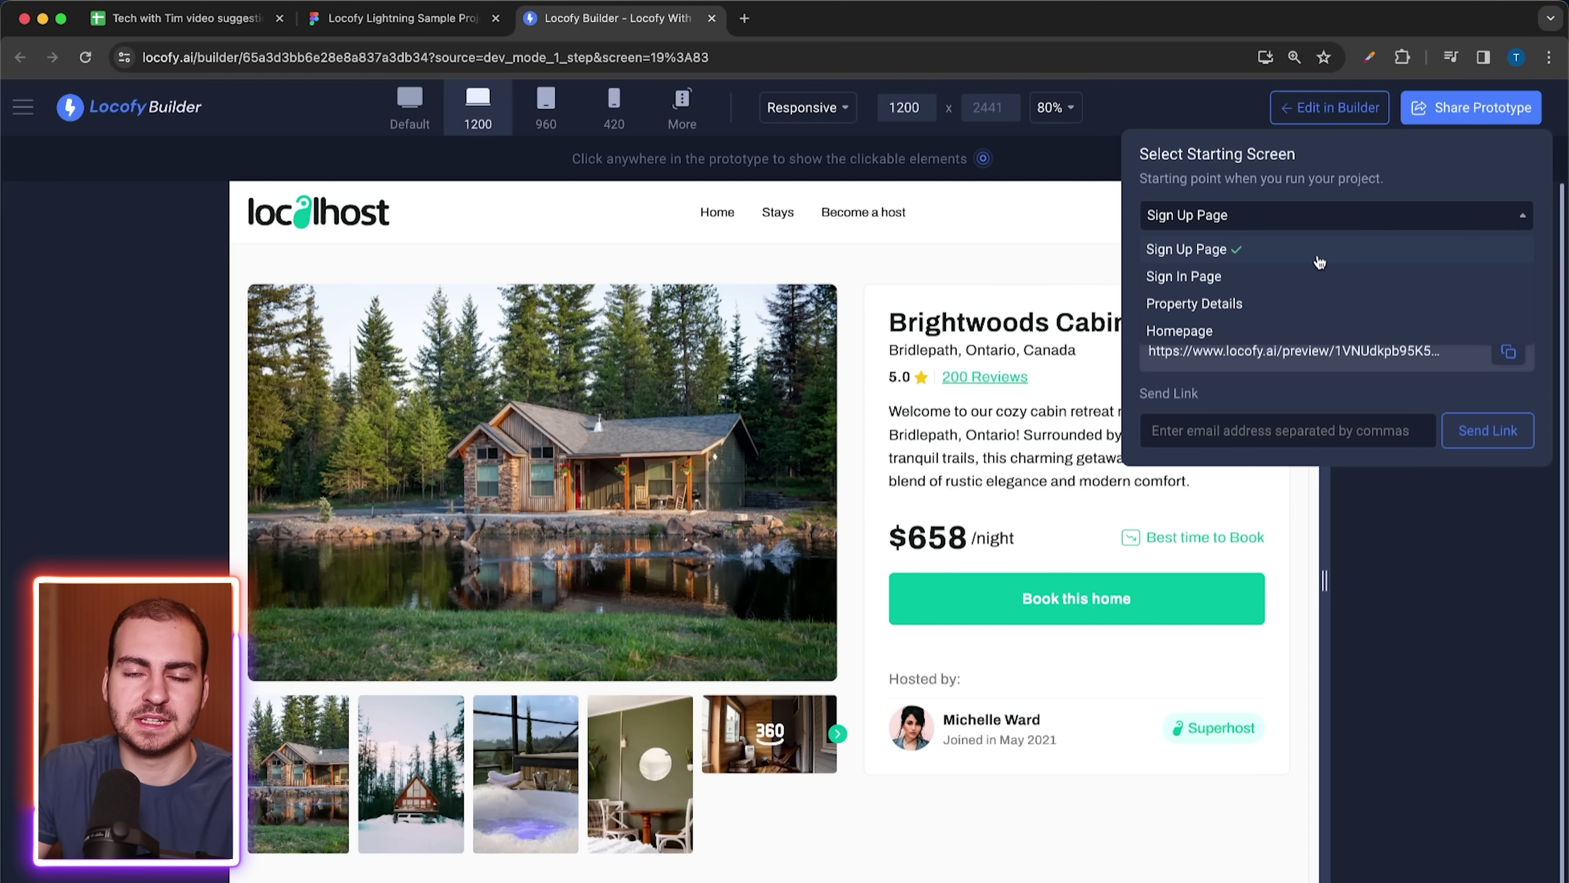
left_click(1329, 220)
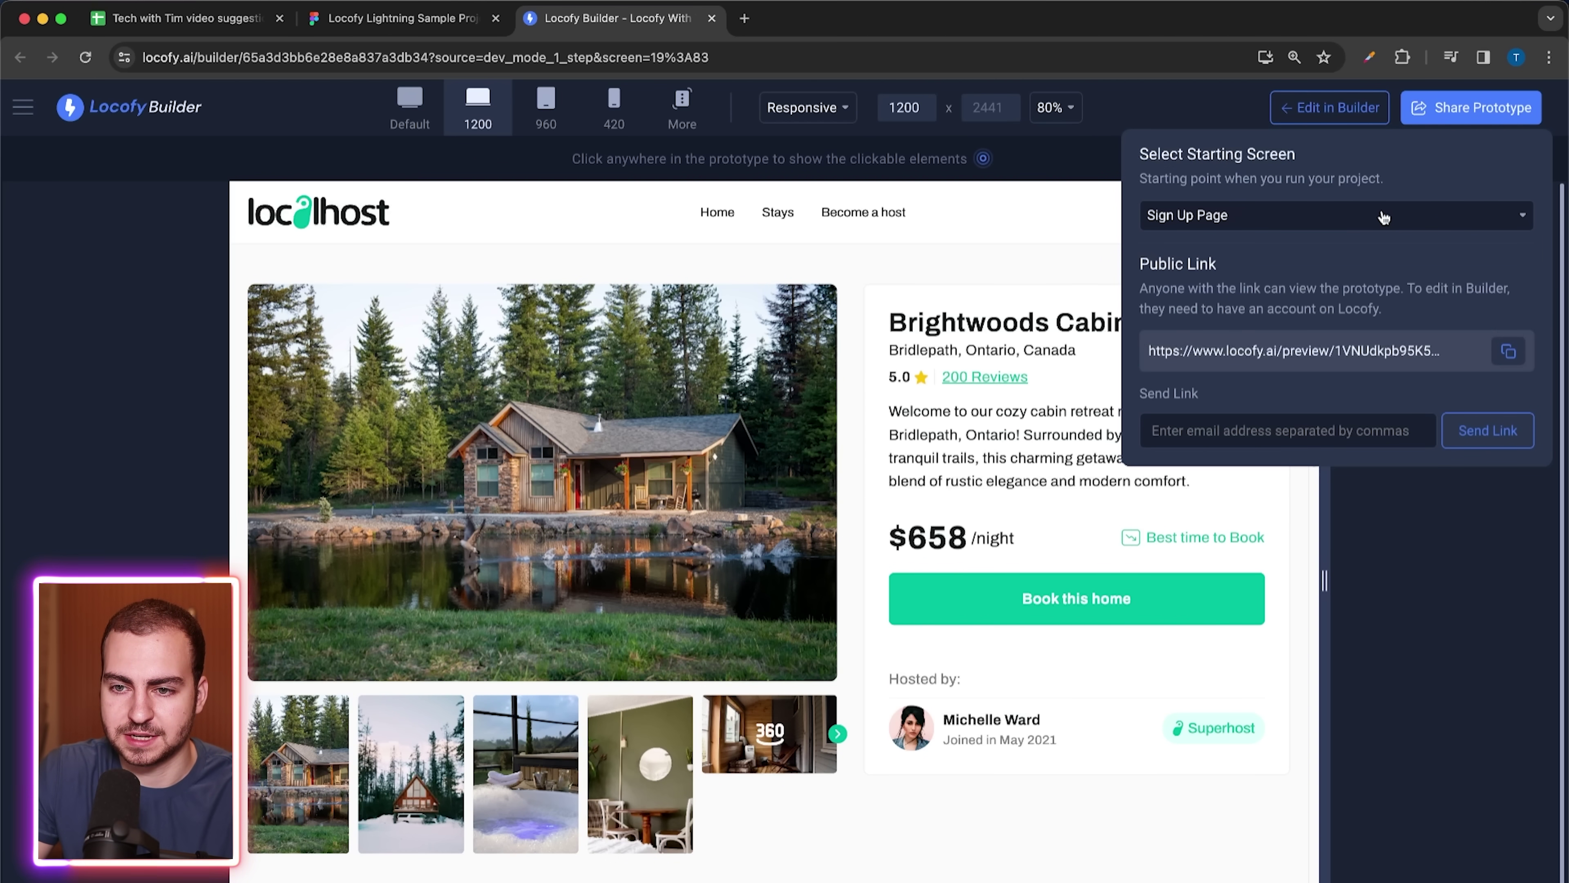
left_click(1503, 359)
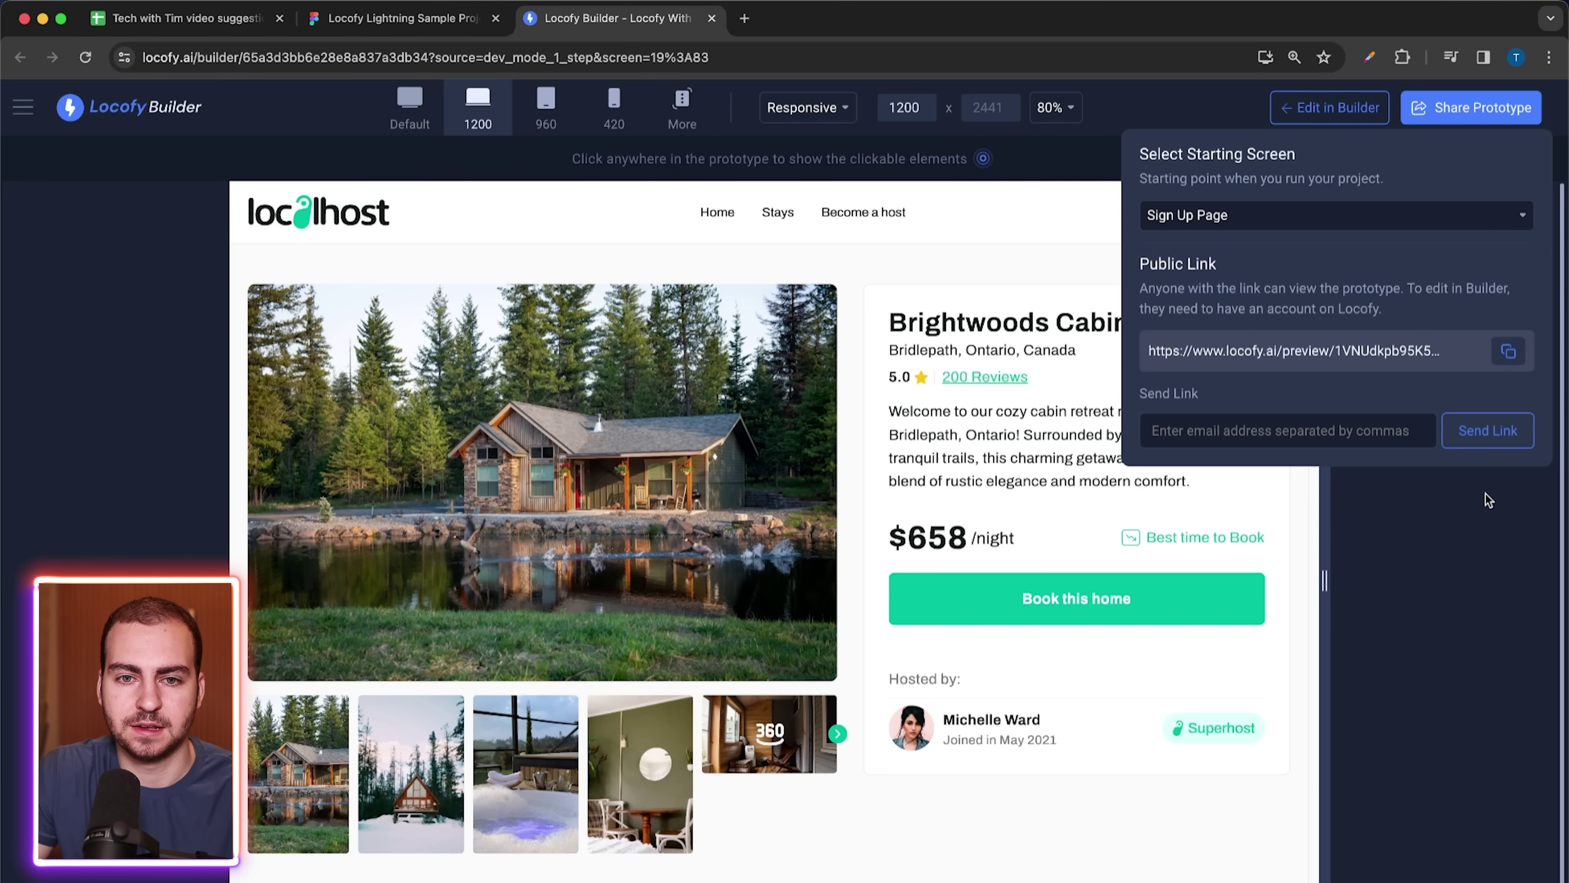
left_click(1364, 516)
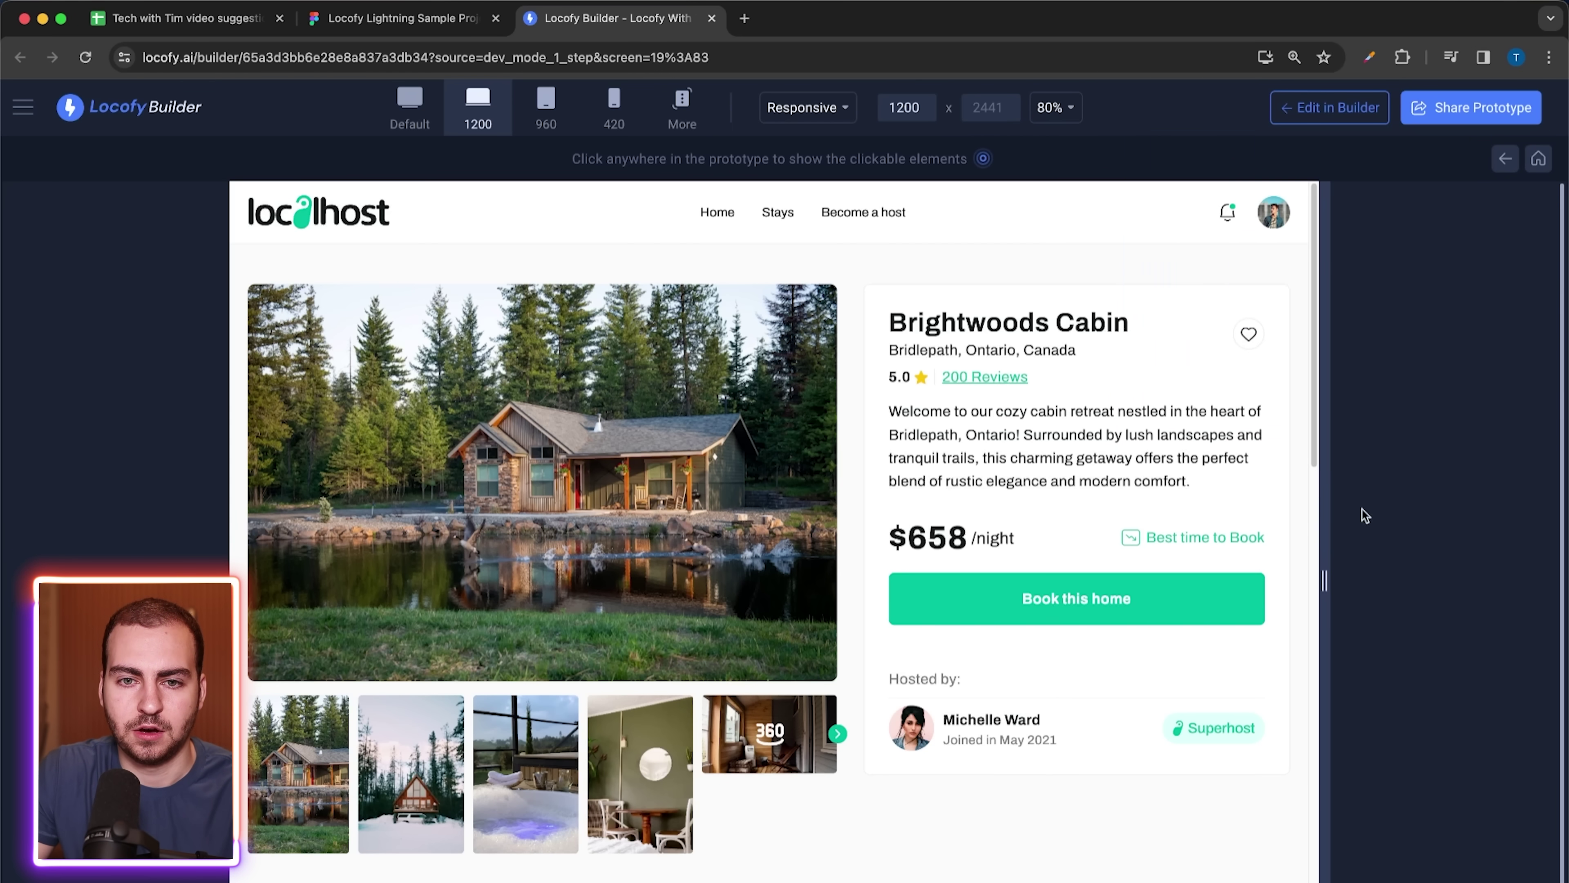
- Preview the prototype at 960 and 420 widths, then return to 1200
left_click(544, 108)
left_click(614, 110)
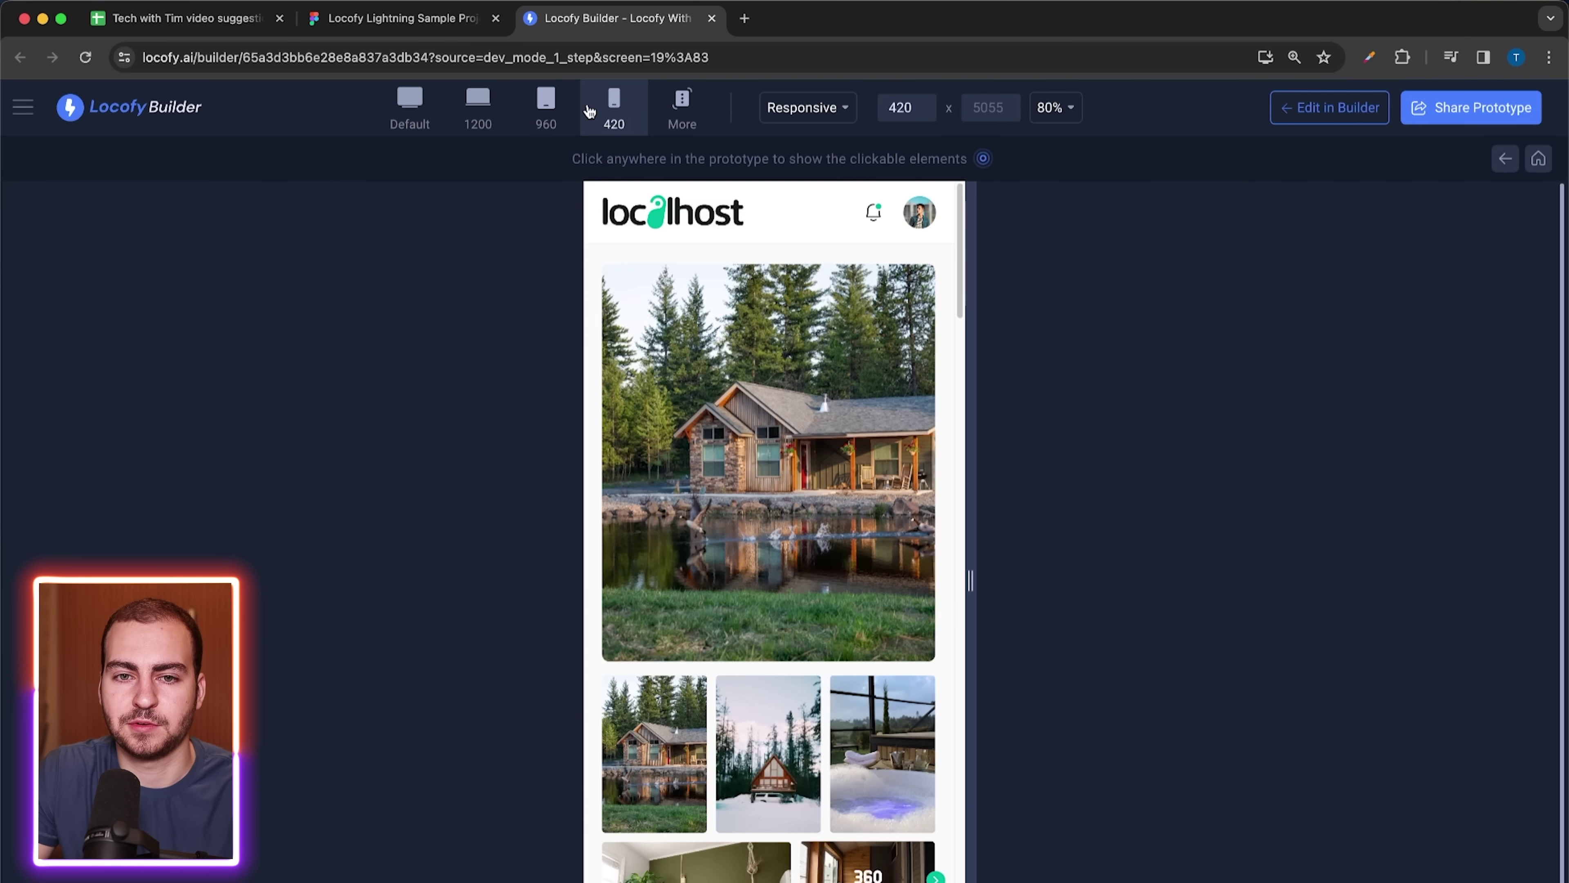
left_click(552, 111)
left_click(488, 118)
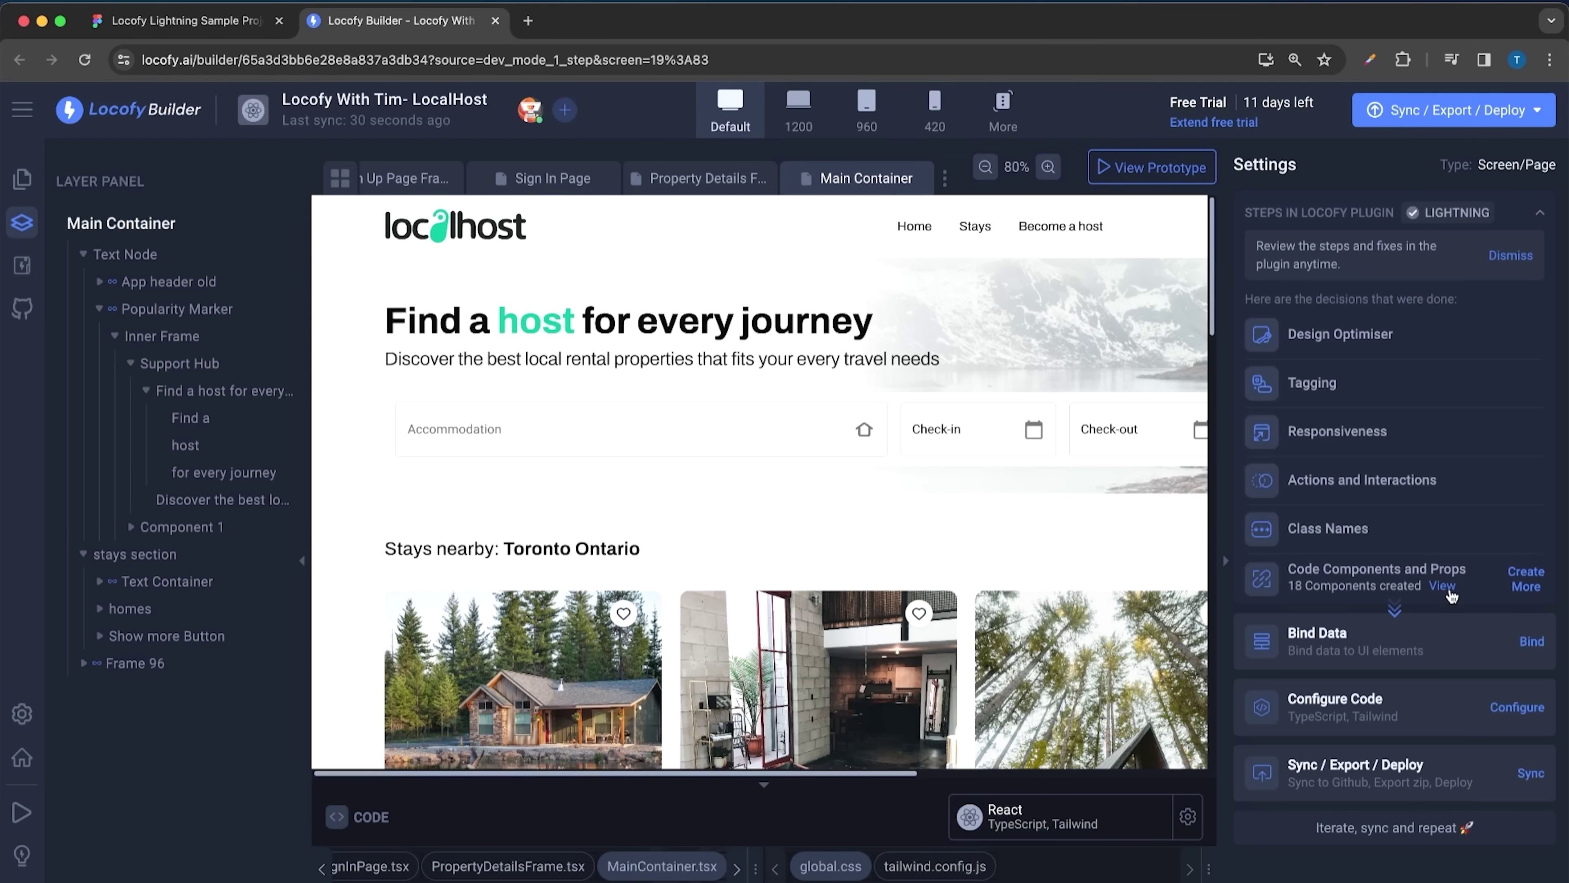
- View the 18 code components and StaysNearbyCard props for the Urban Loft and Forestville Cottages listings
left_click(1446, 588)
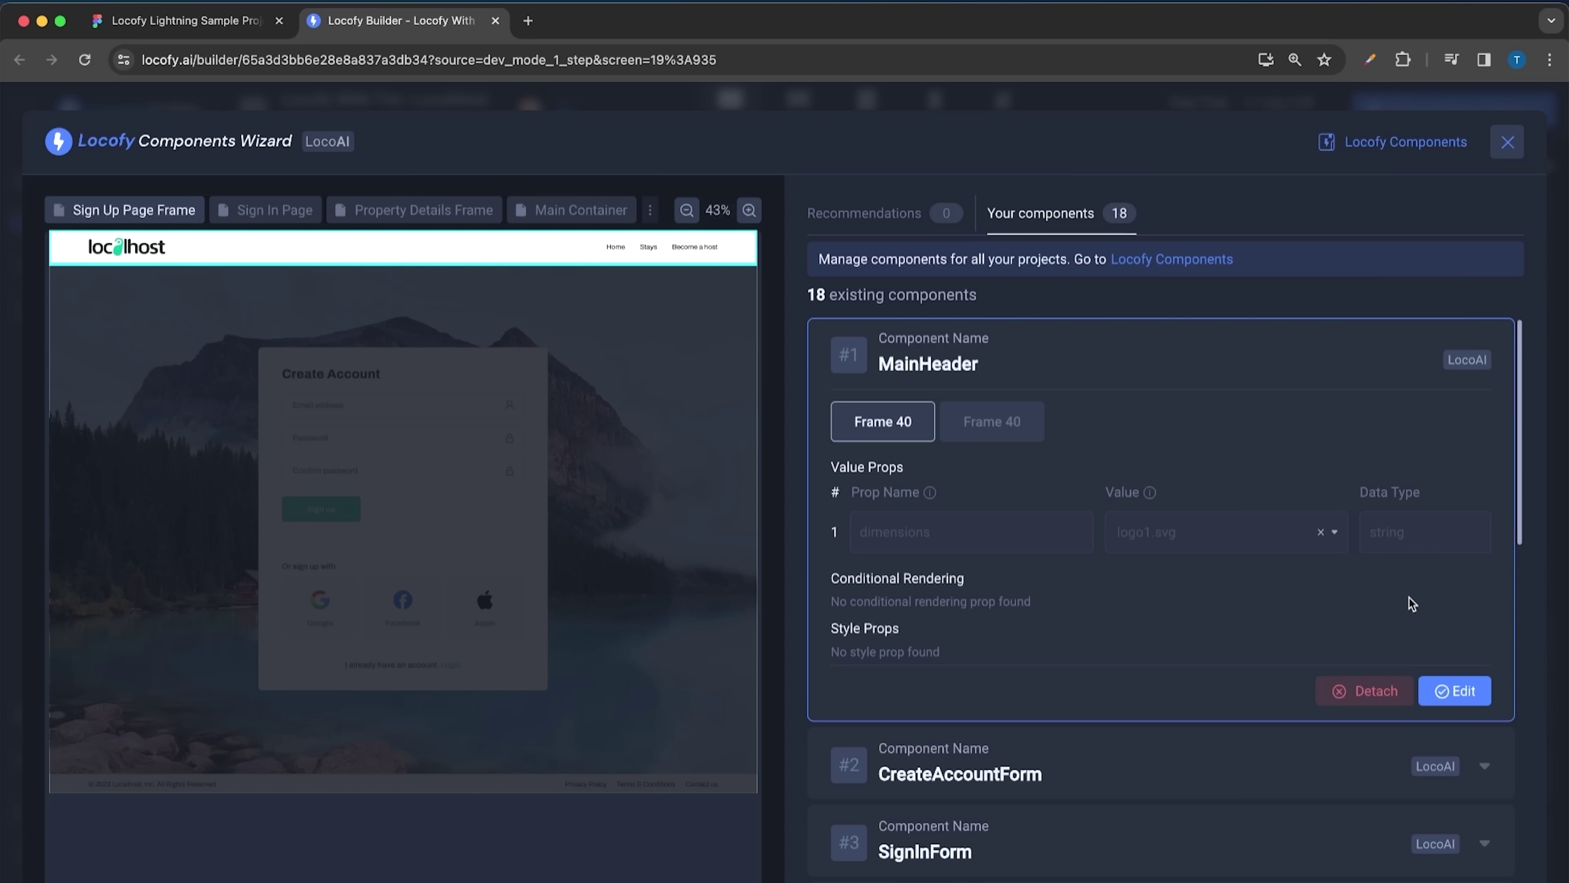
scroll(1232, 487, "down", 5)
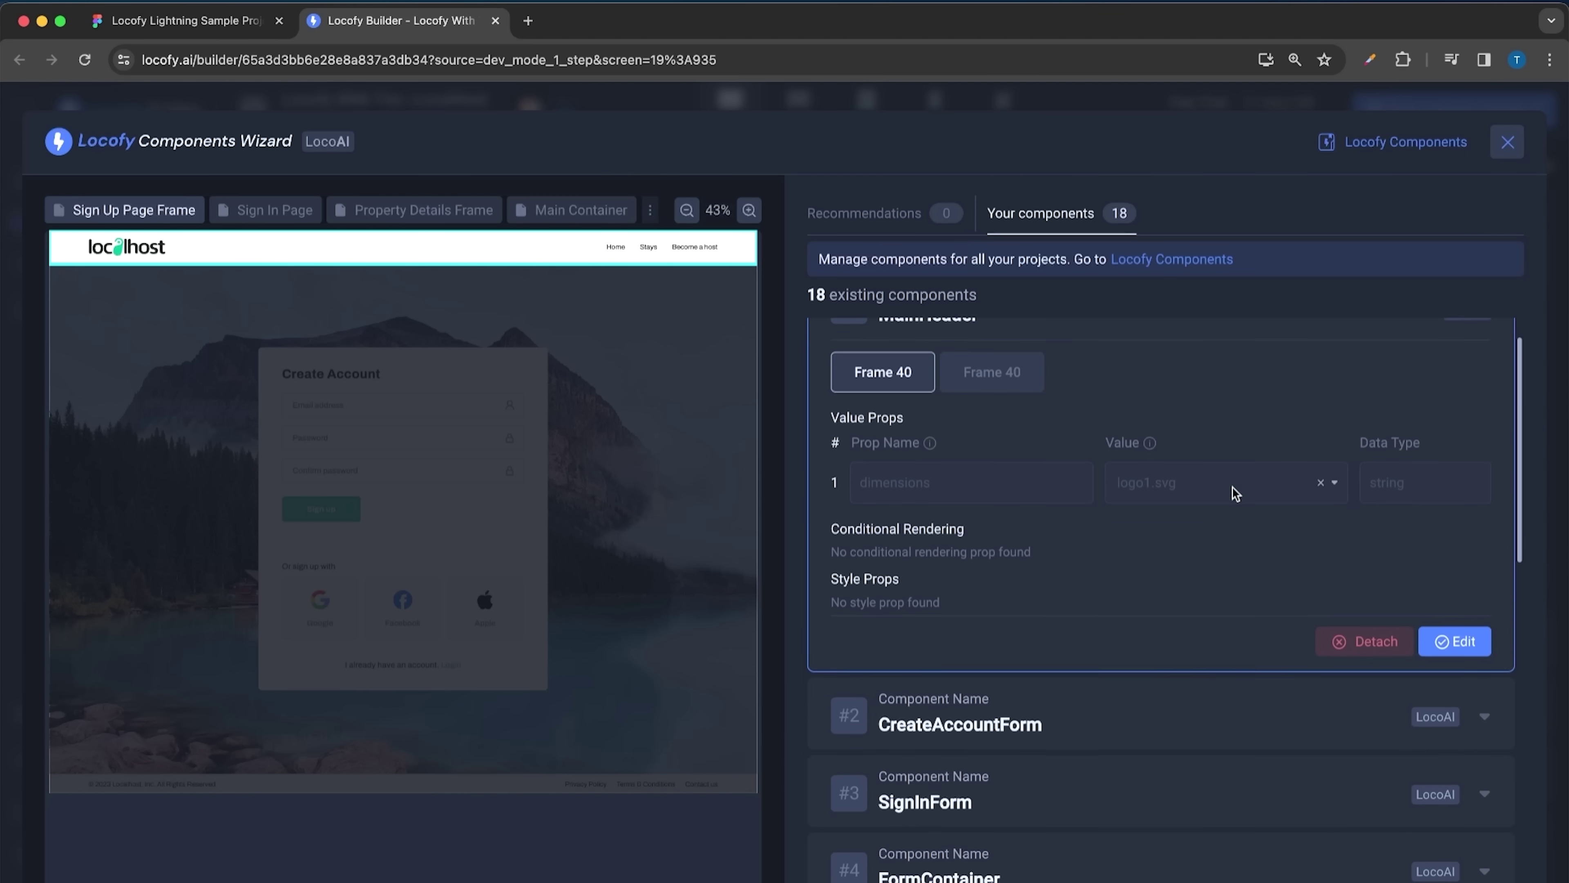
scroll(1234, 494, "down", 9)
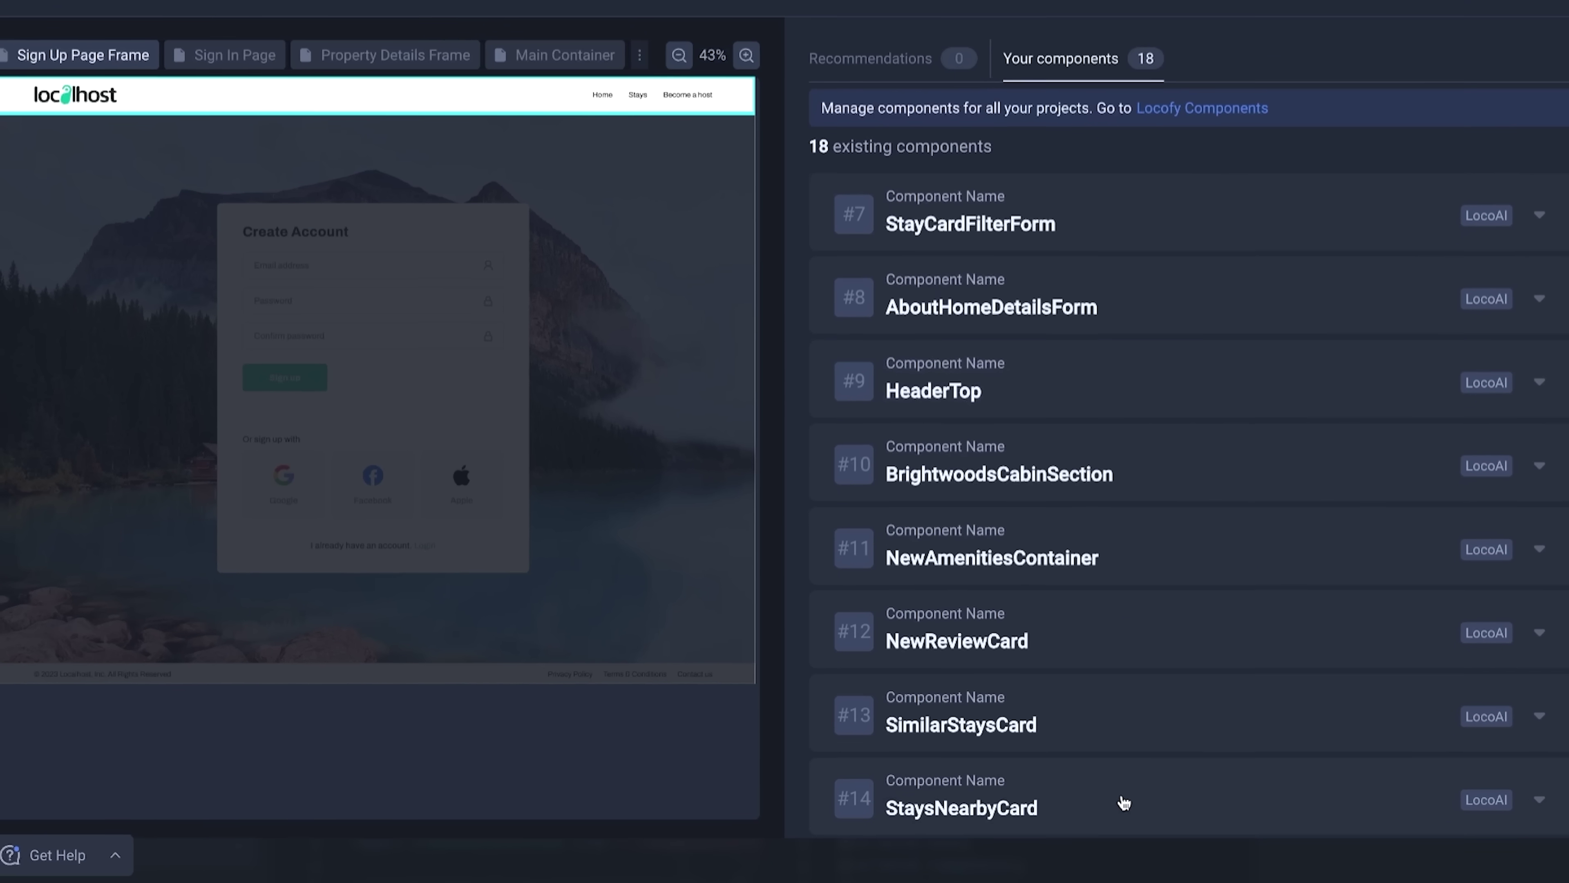
left_click(1099, 878)
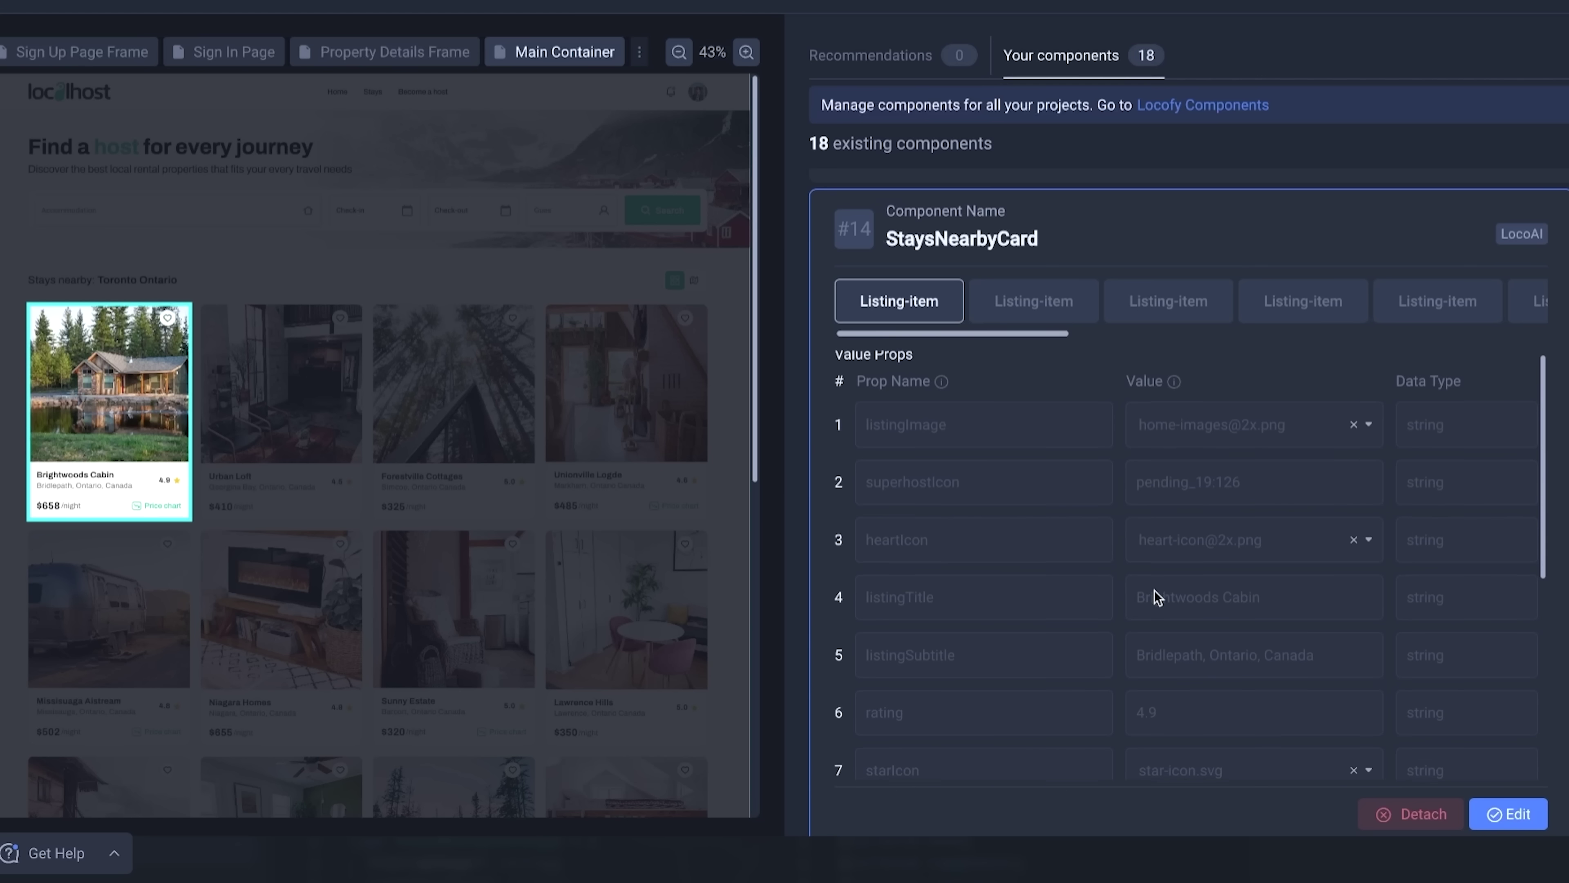
left_click(1036, 314)
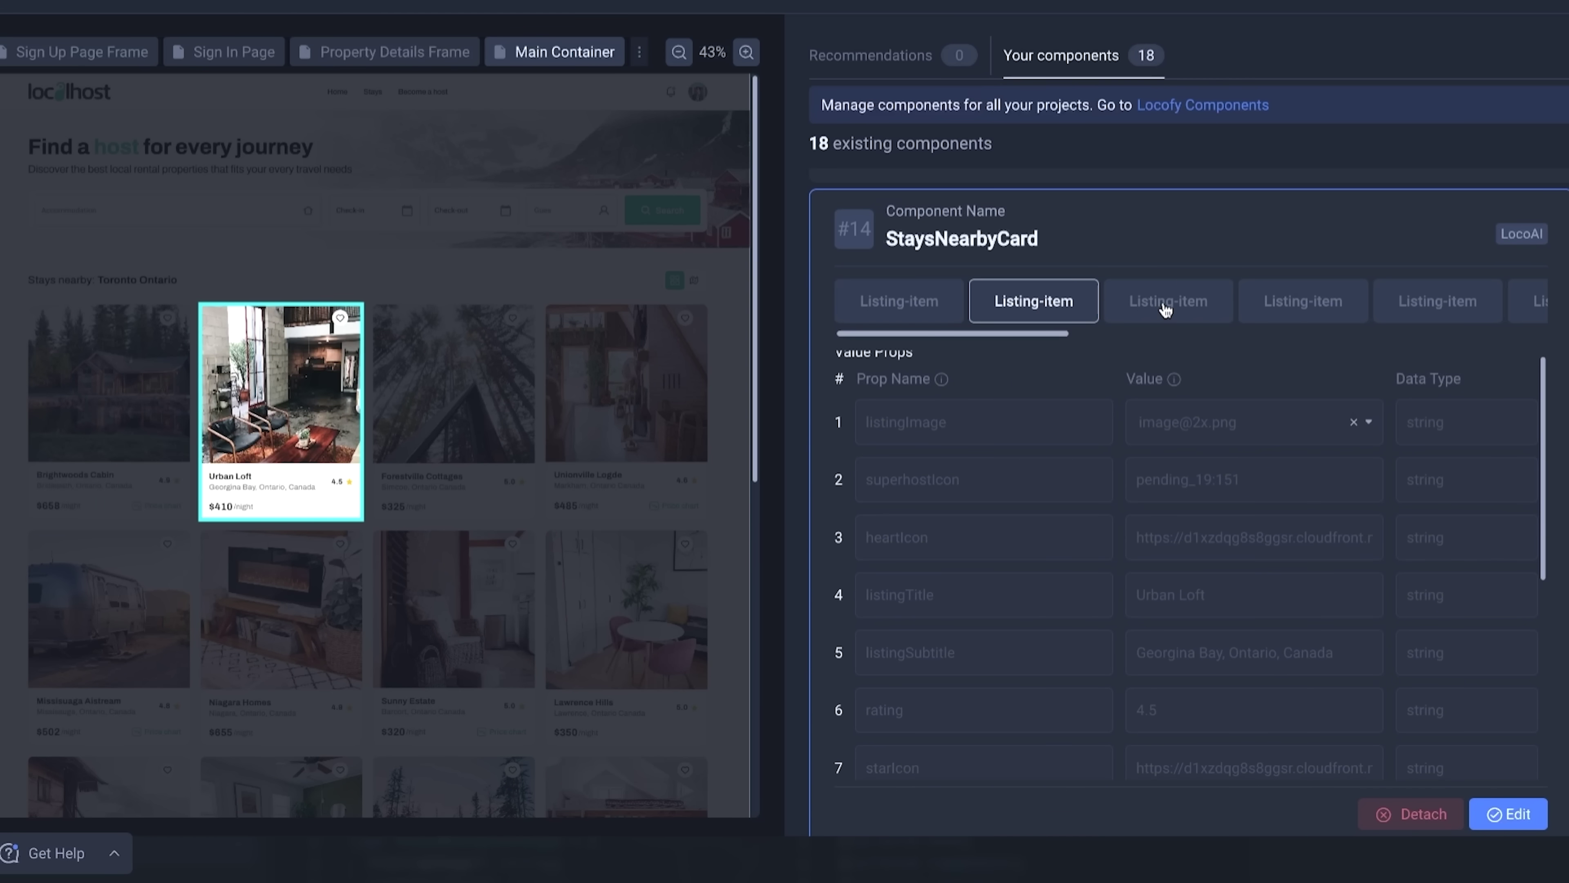
left_click(1166, 307)
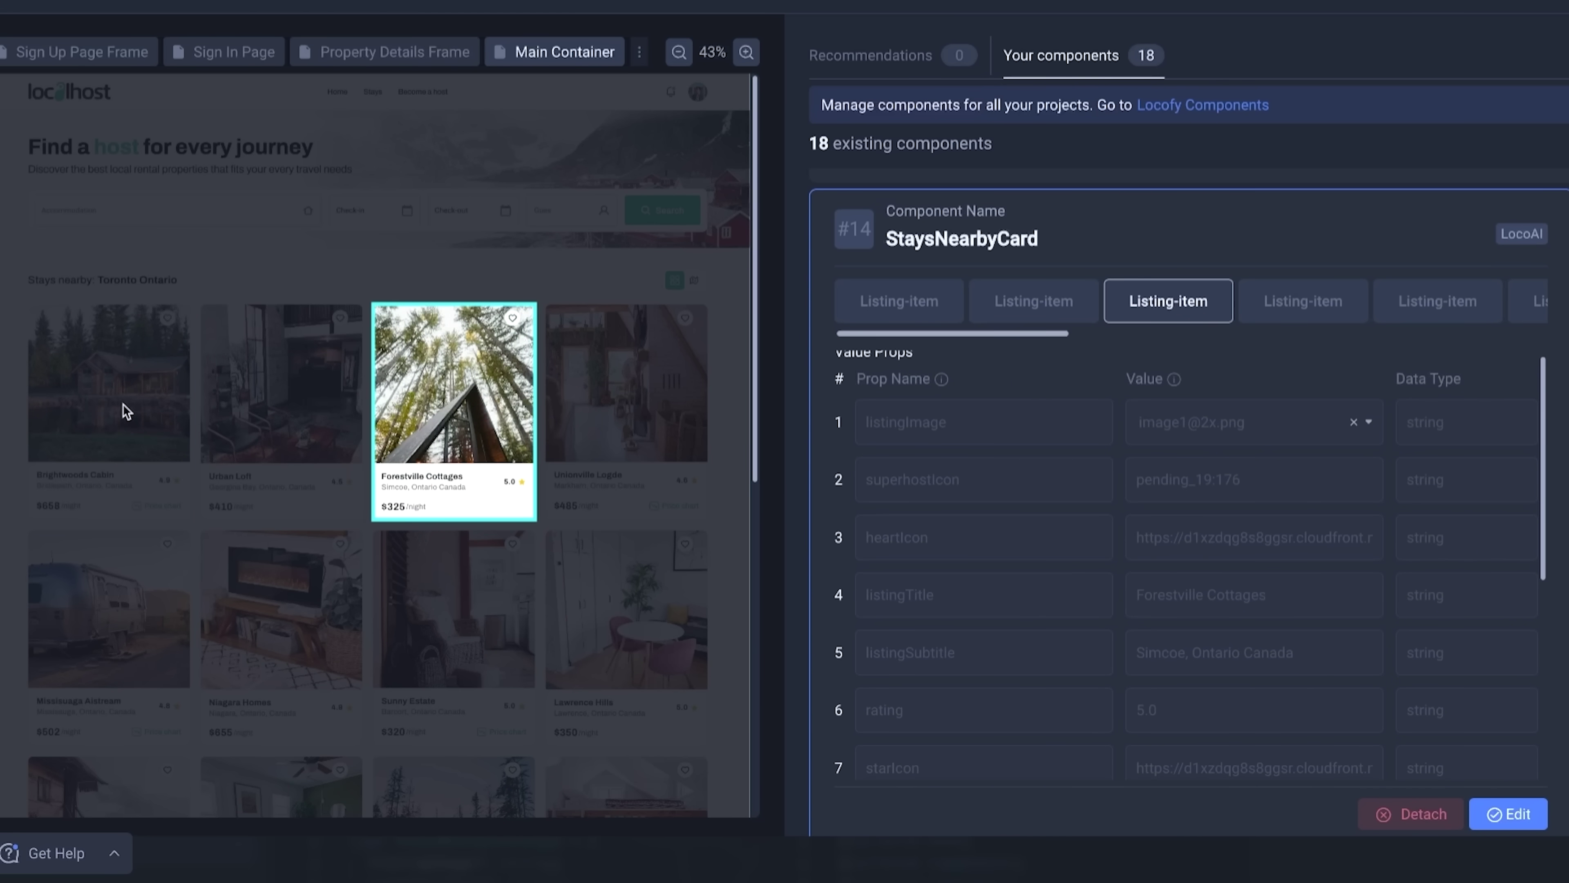
- Make StaysNearbyCard's props editable and inspect the starIcon, price and trendIcon prop names
scroll(1137, 445, "down", 1)
left_click(1512, 816)
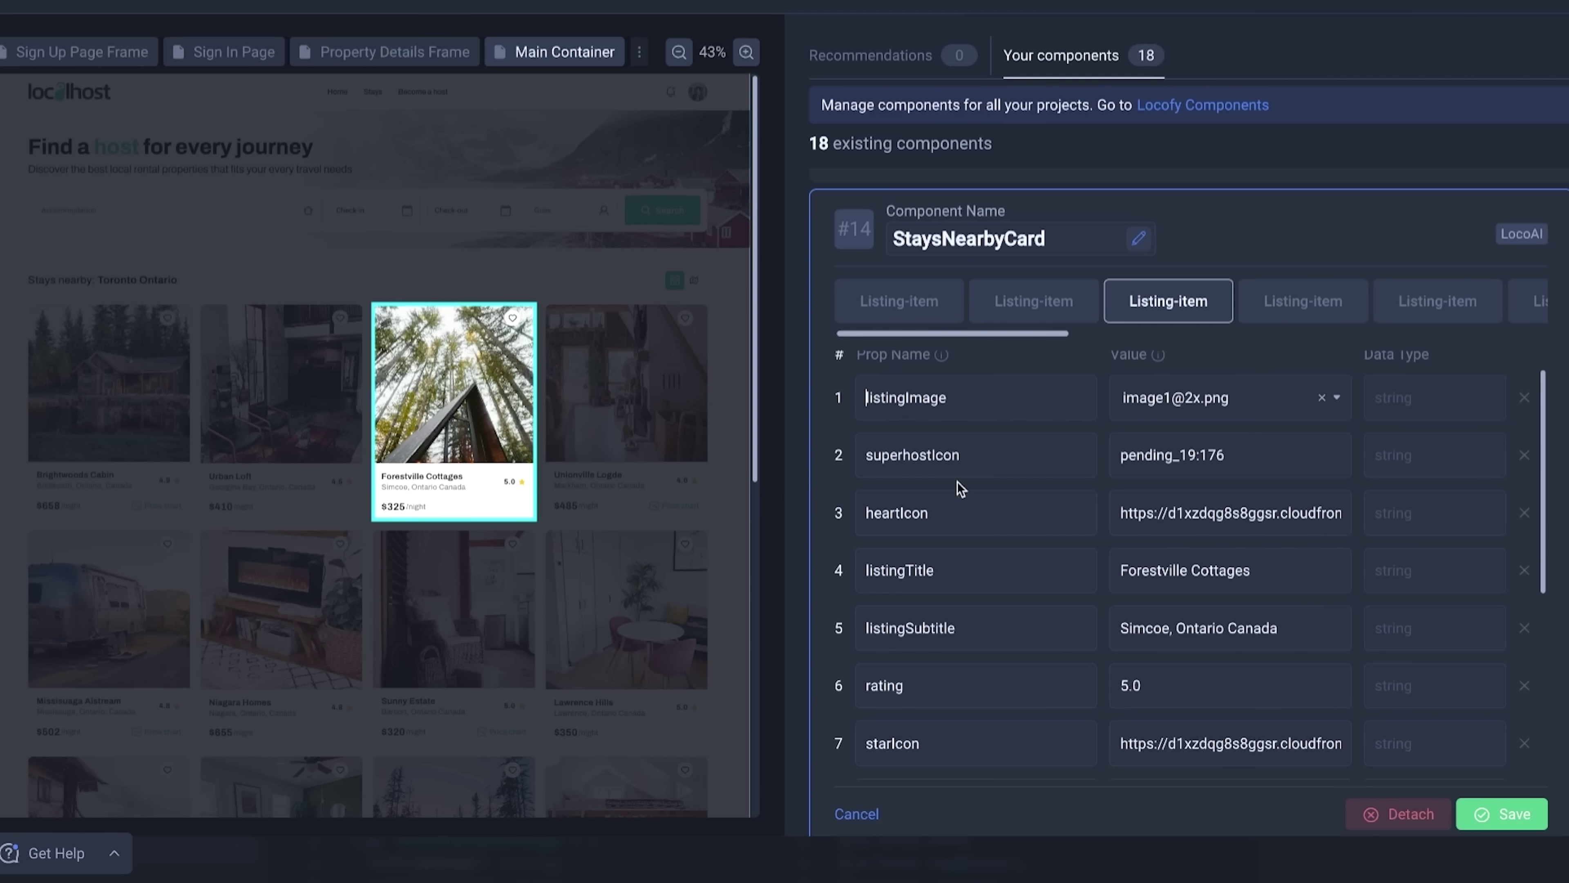
scroll(960, 488, "down", 3)
double_click(915, 542)
double_click(889, 599)
scroll(988, 615, "down", 1)
double_click(893, 629)
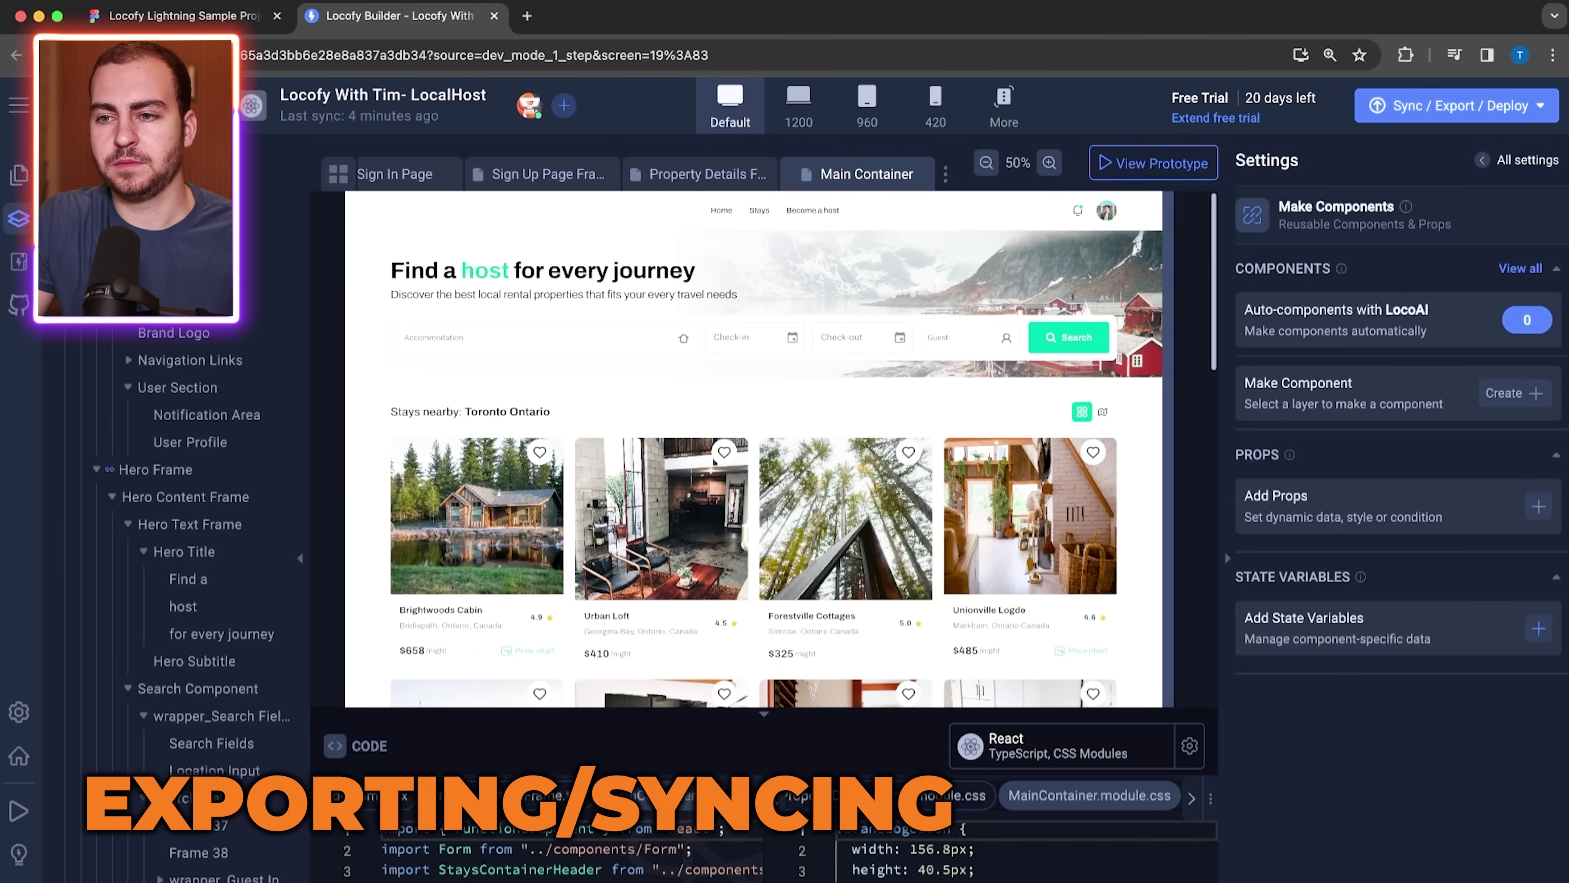
- Change the code configuration styling to Tailwind and save
left_click(1530, 161)
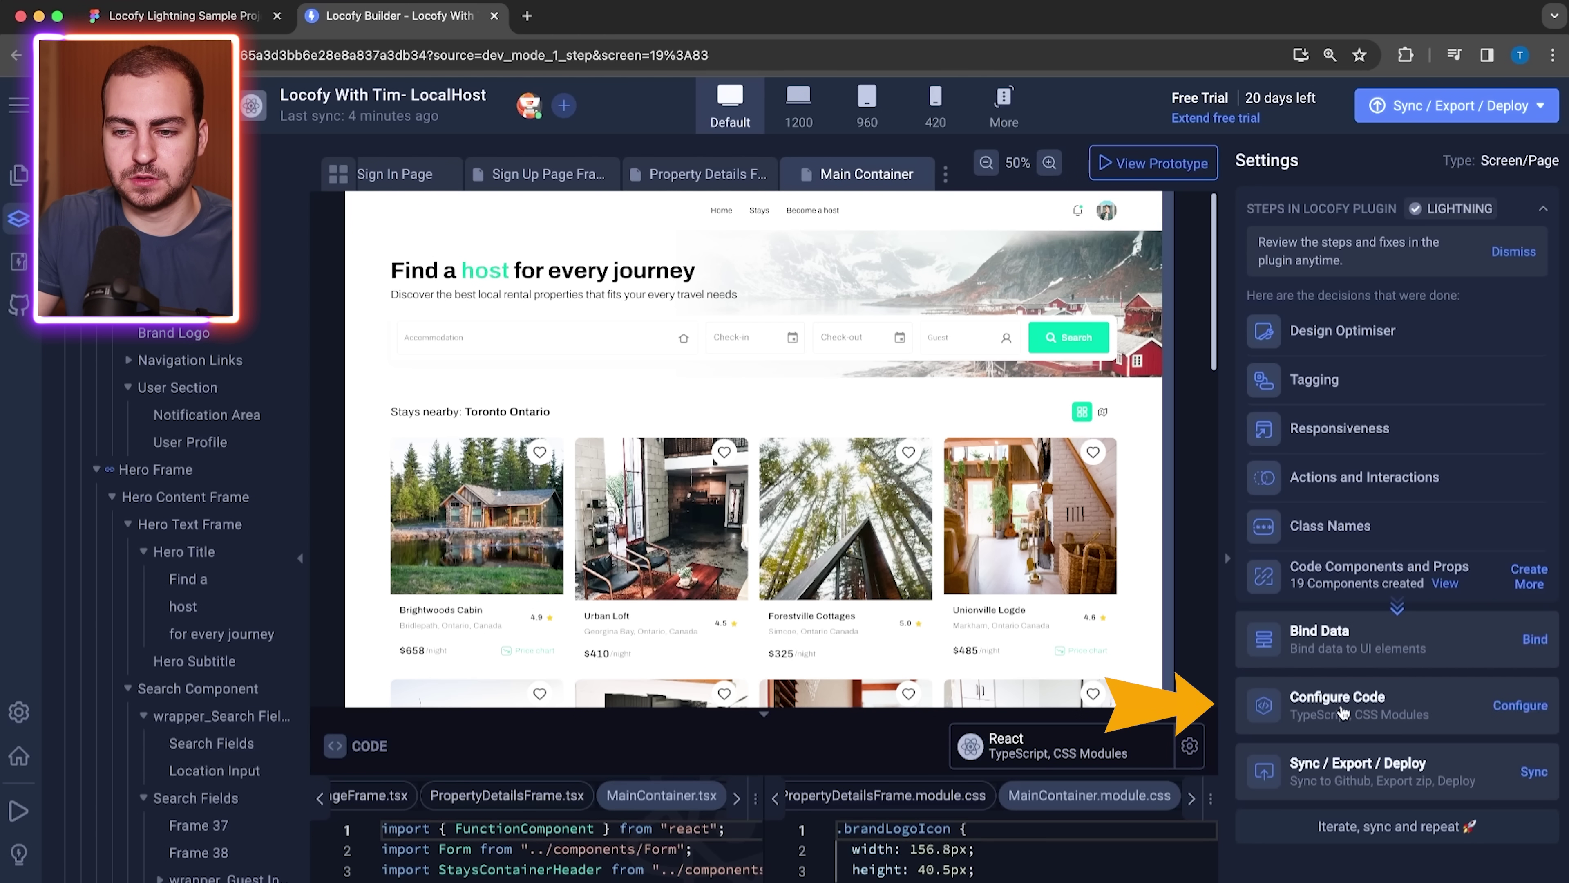
left_click(1349, 710)
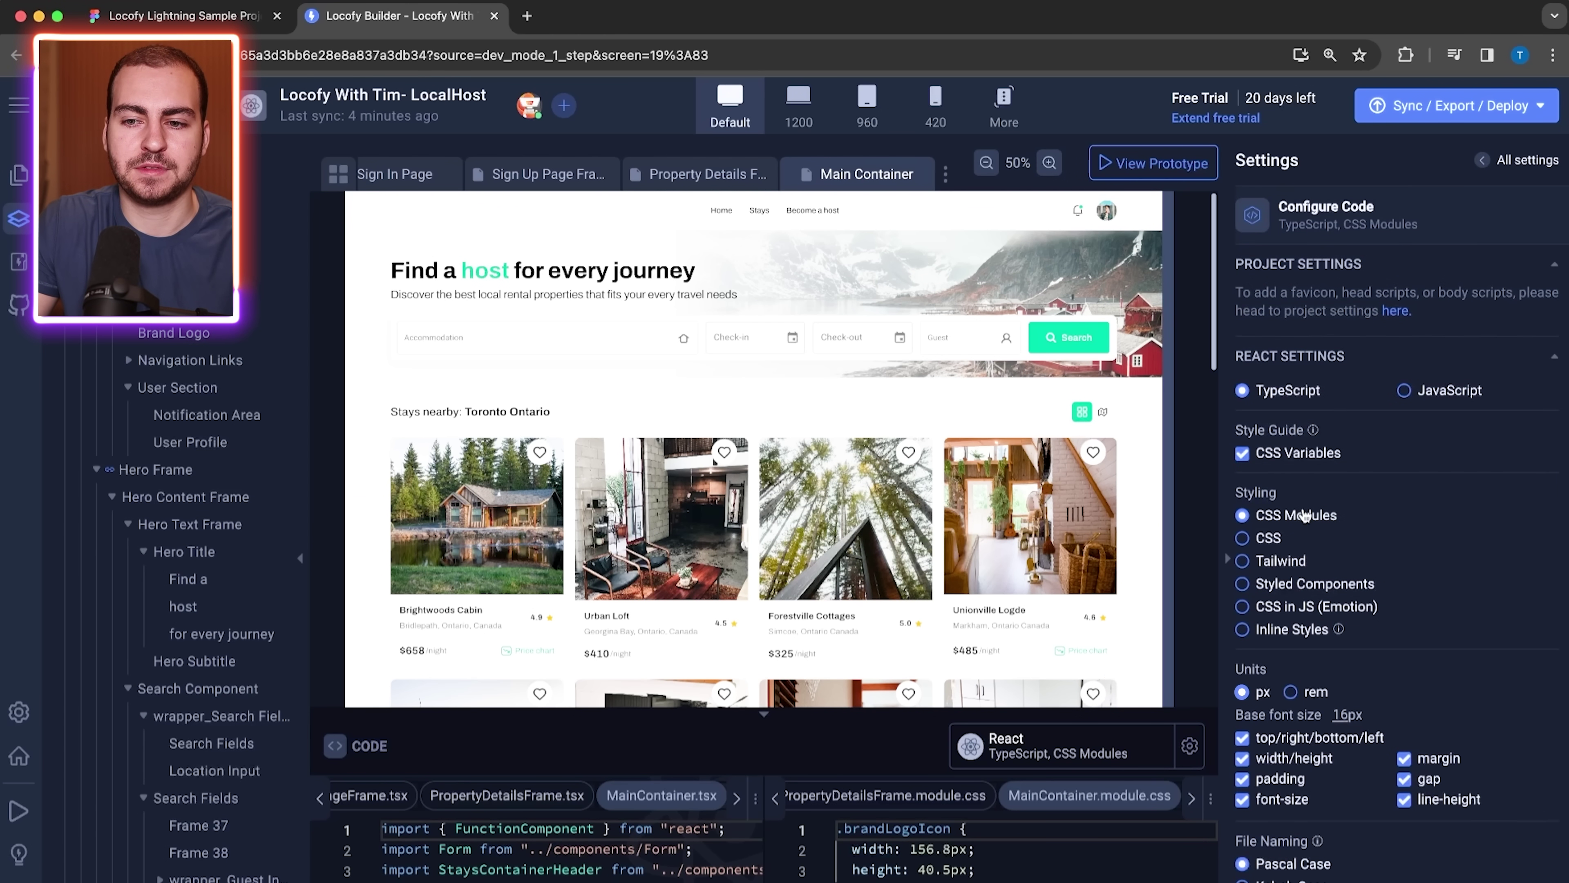
left_click(1244, 567)
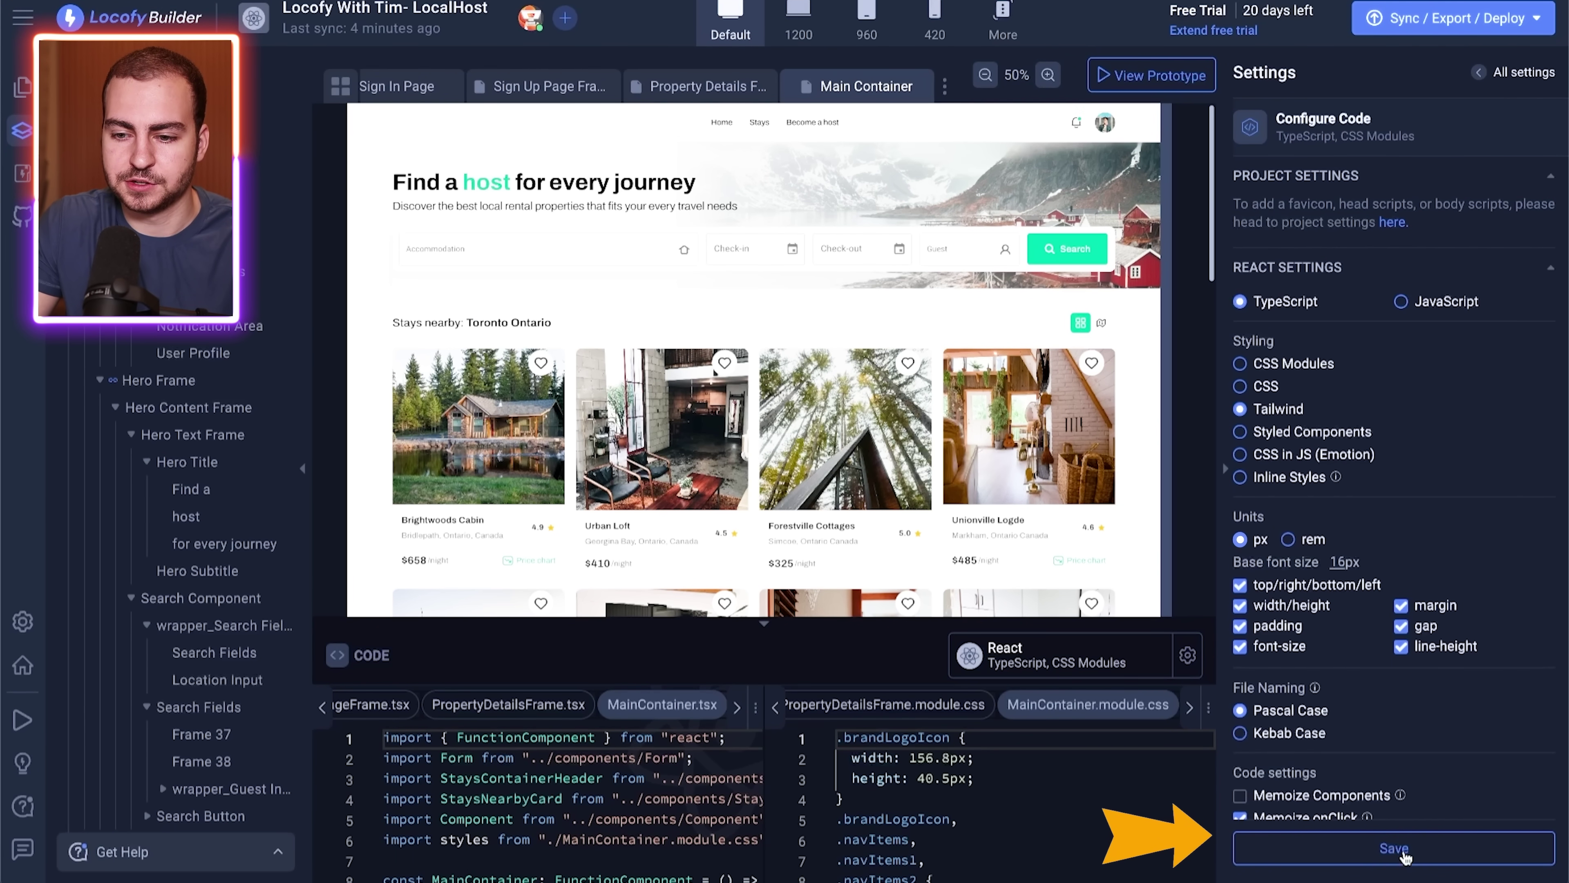
left_click(1406, 882)
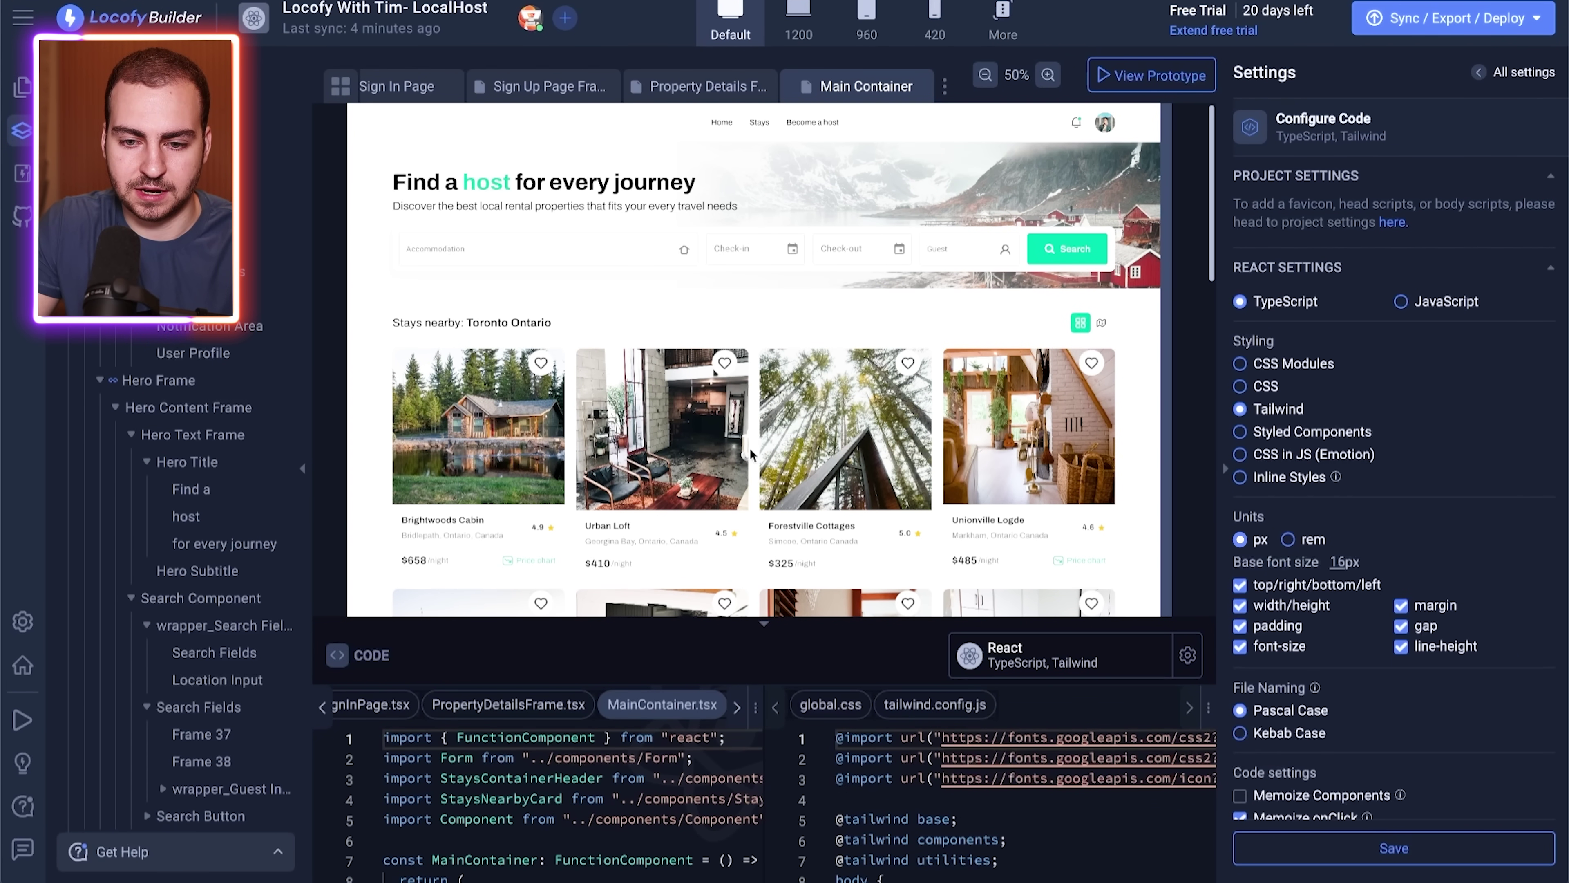
- Expand the code panel and highlight the Tailwind classes on MainContainer.tsx line 12
left_click(764, 623)
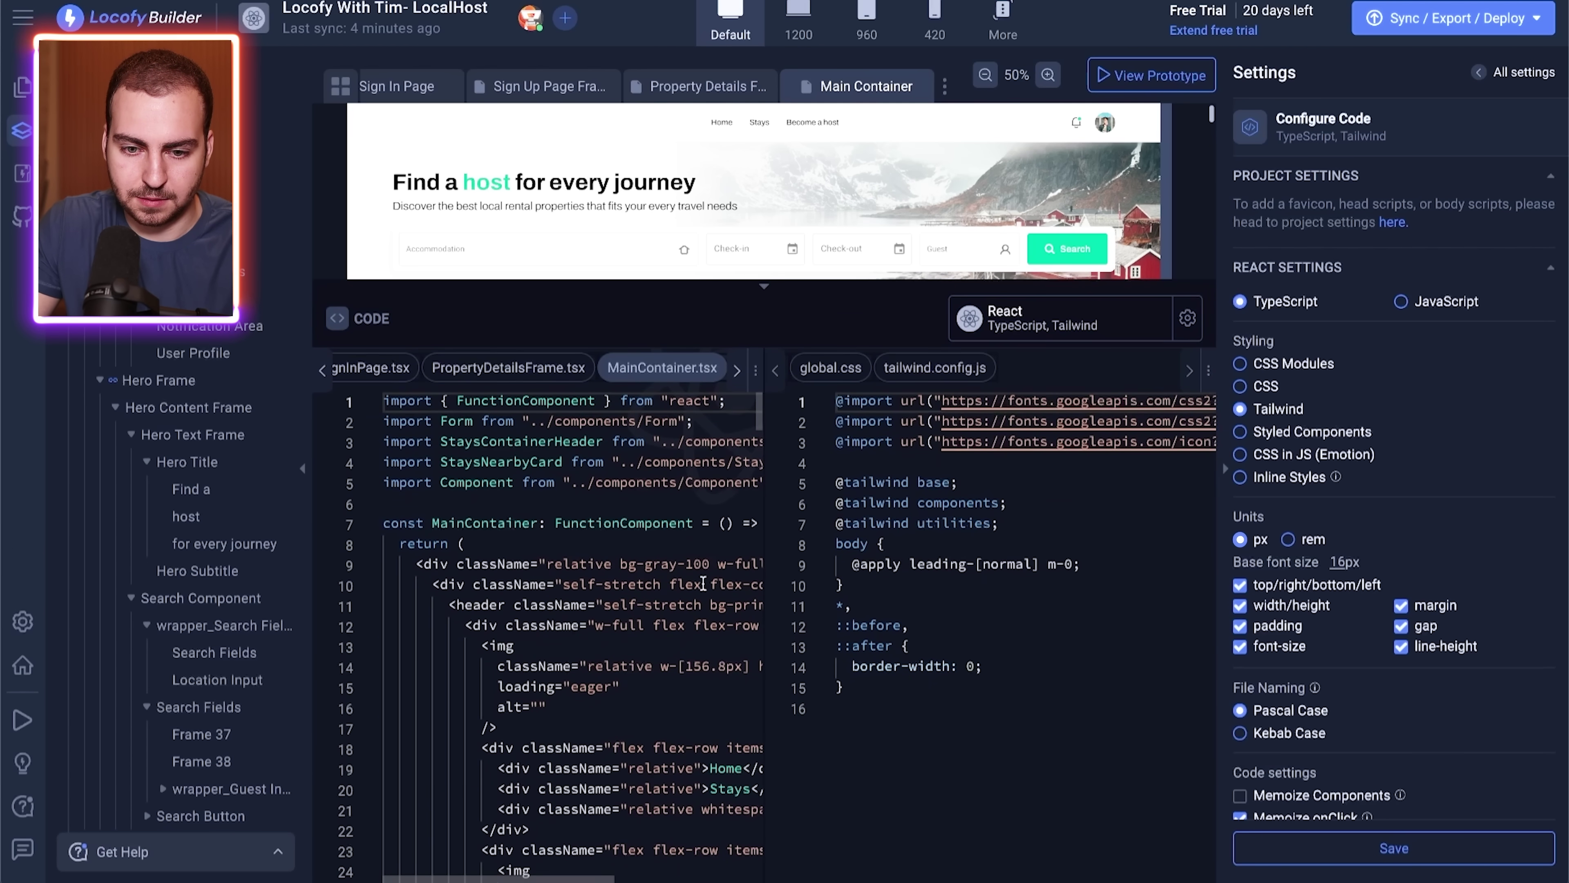
scroll(670, 611, "right", 5)
scroll(668, 611, "right", 3)
left_click_drag(521, 624, 715, 626)
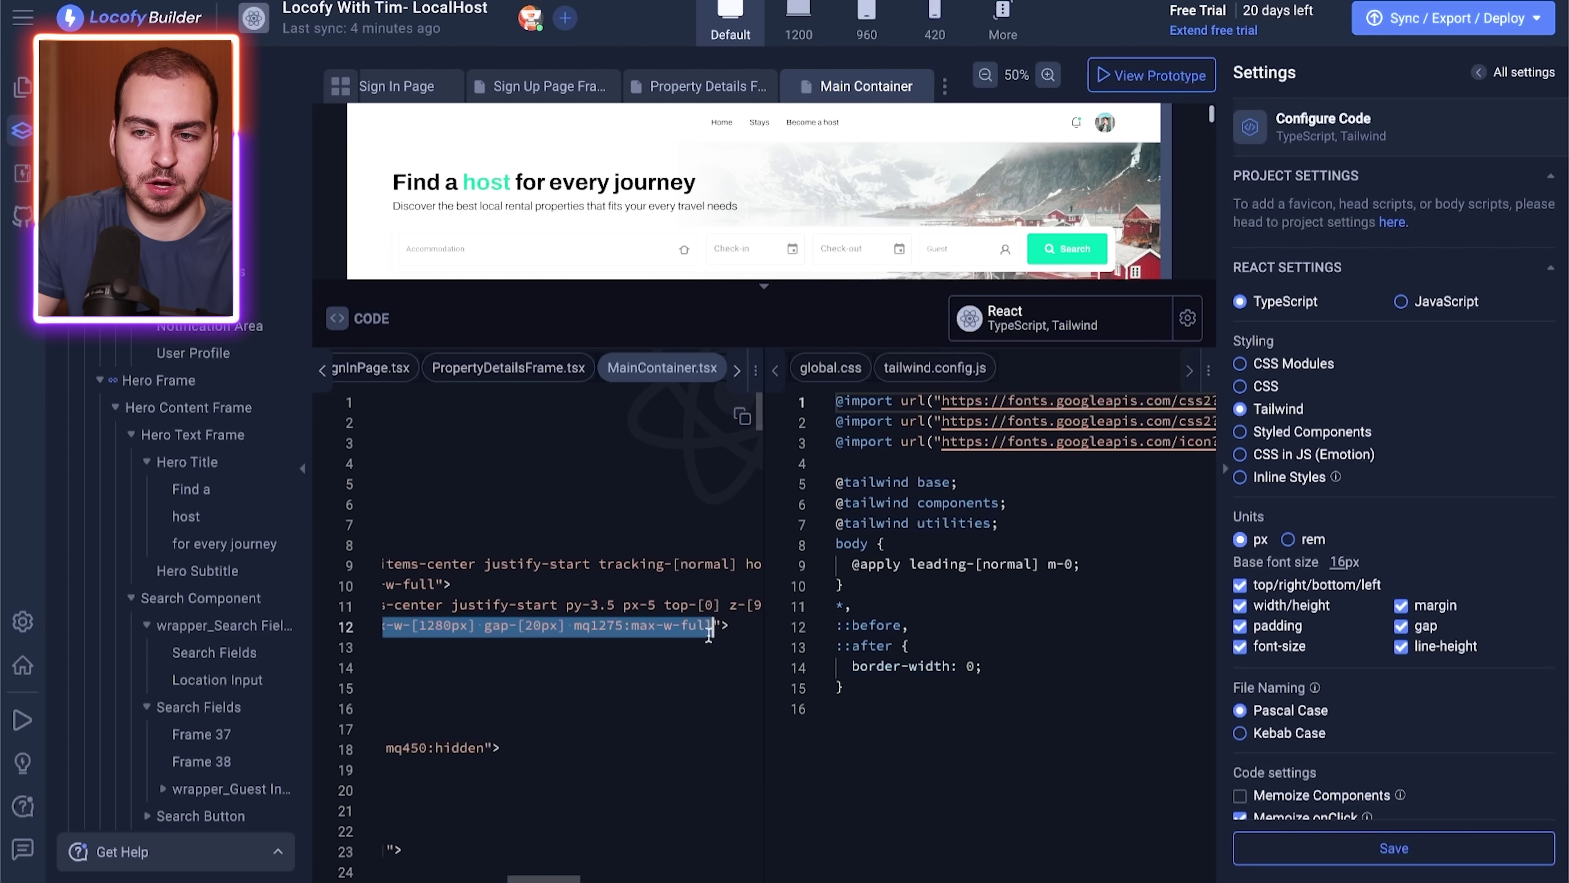
left_click(1536, 74)
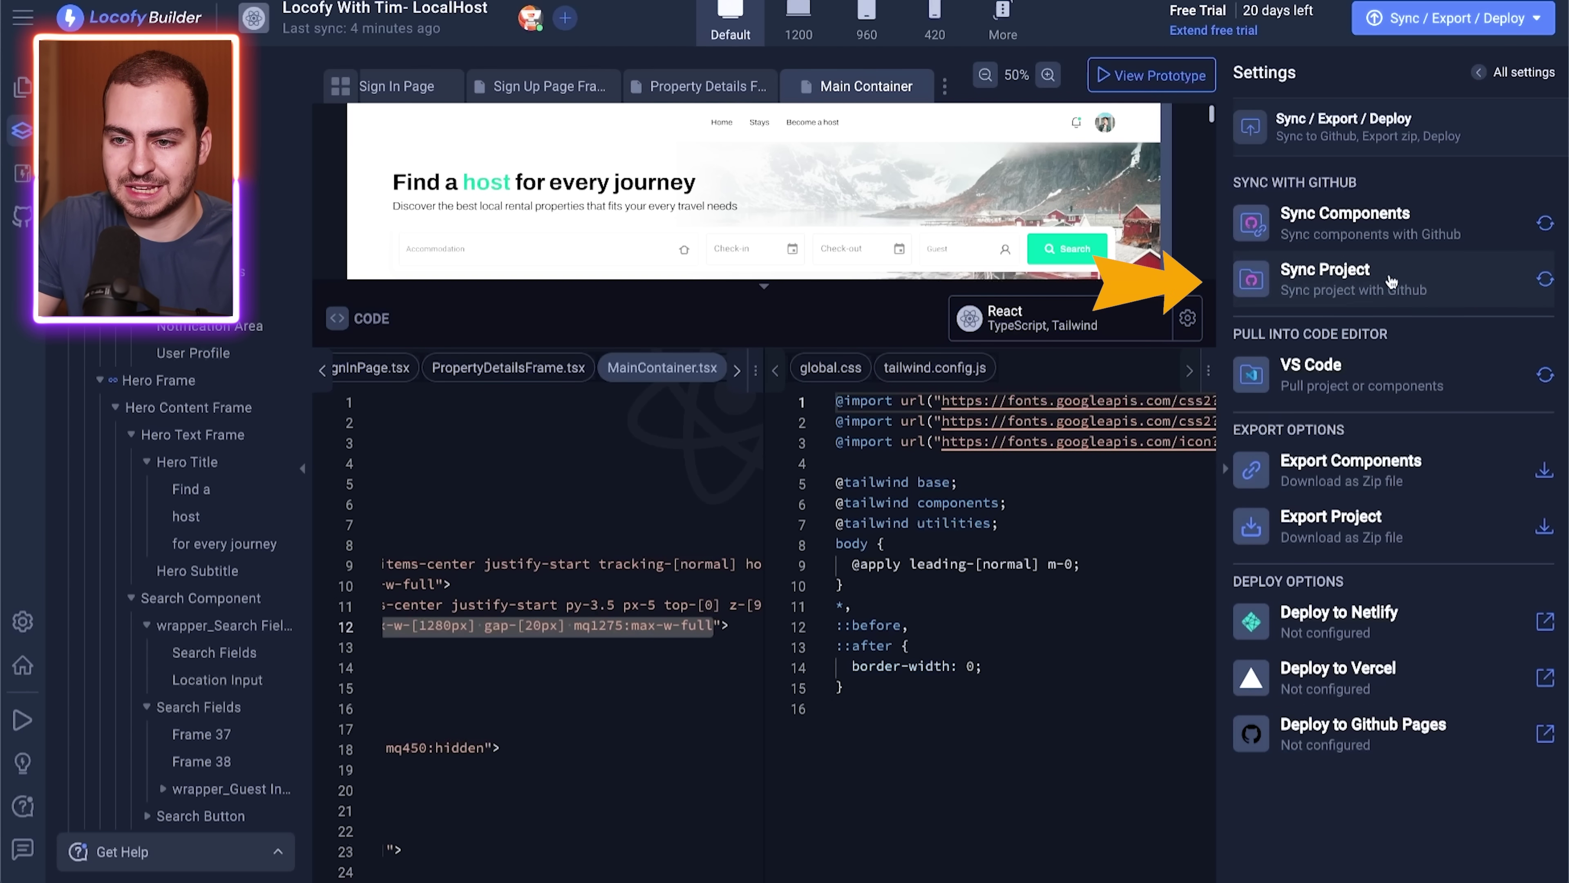
- Sync the project to a new GitHub repository named locofy-with-tim-demo on the default branch
left_click(1359, 281)
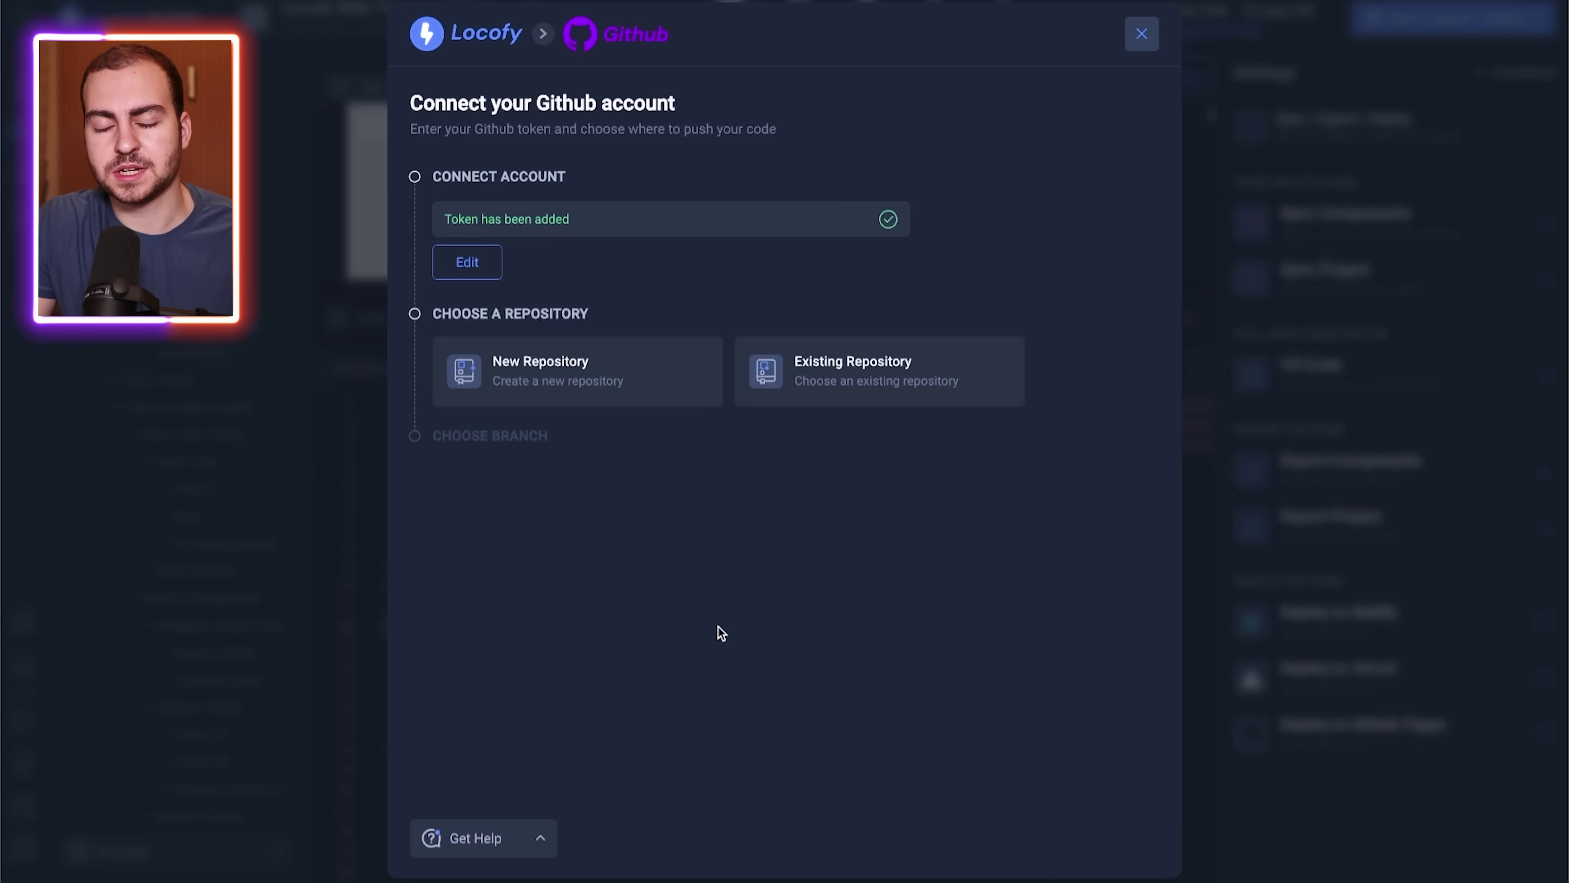
left_click(590, 383)
type("locofy-with")
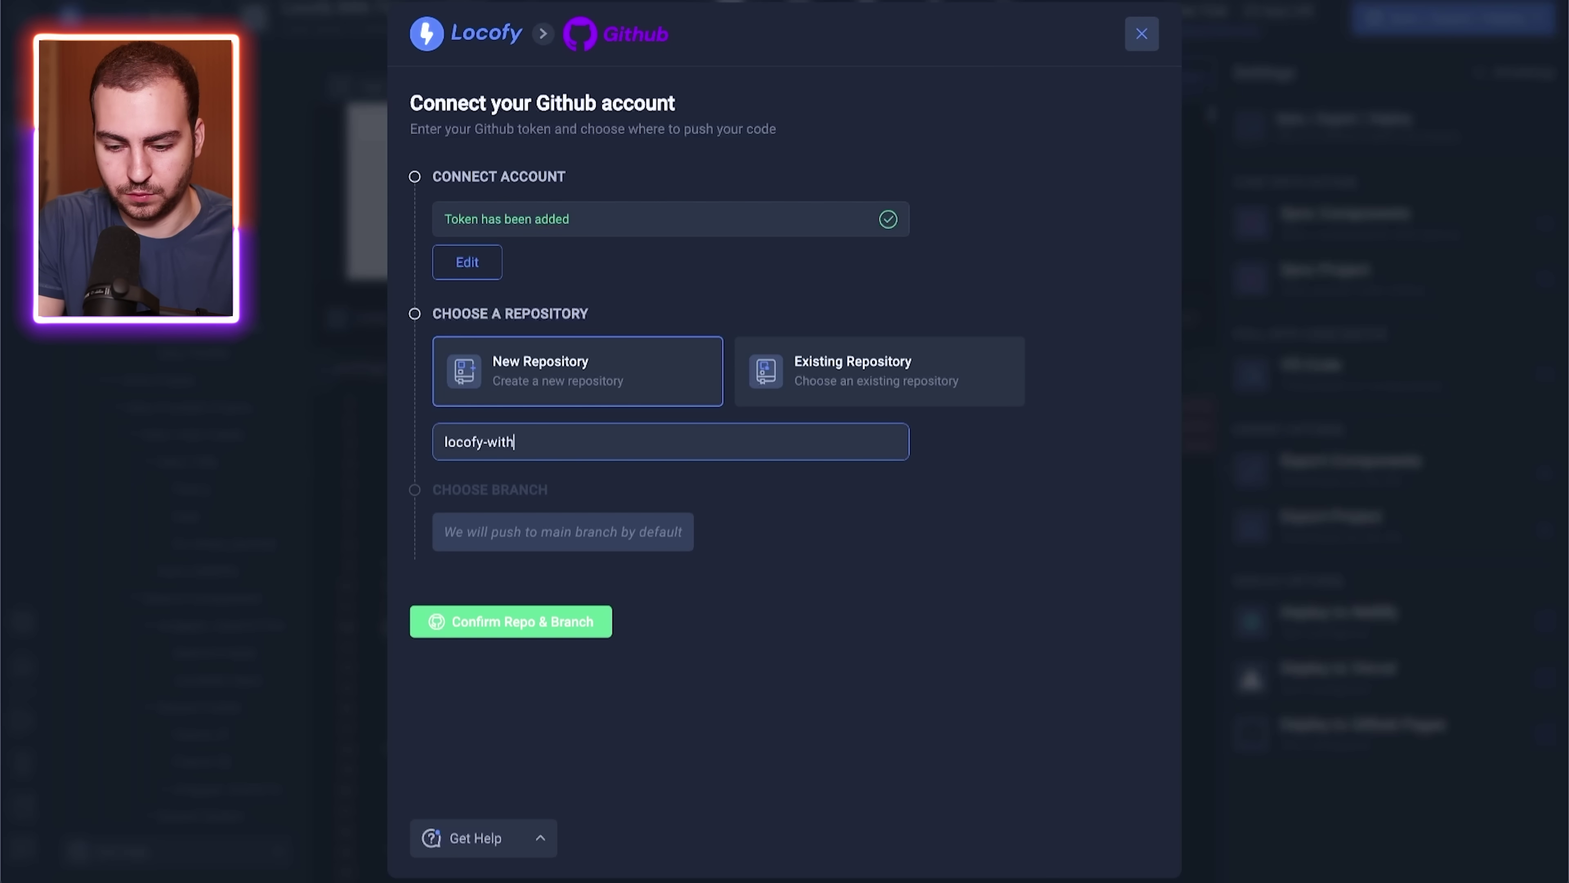
type("-tim-demo")
left_click(514, 621)
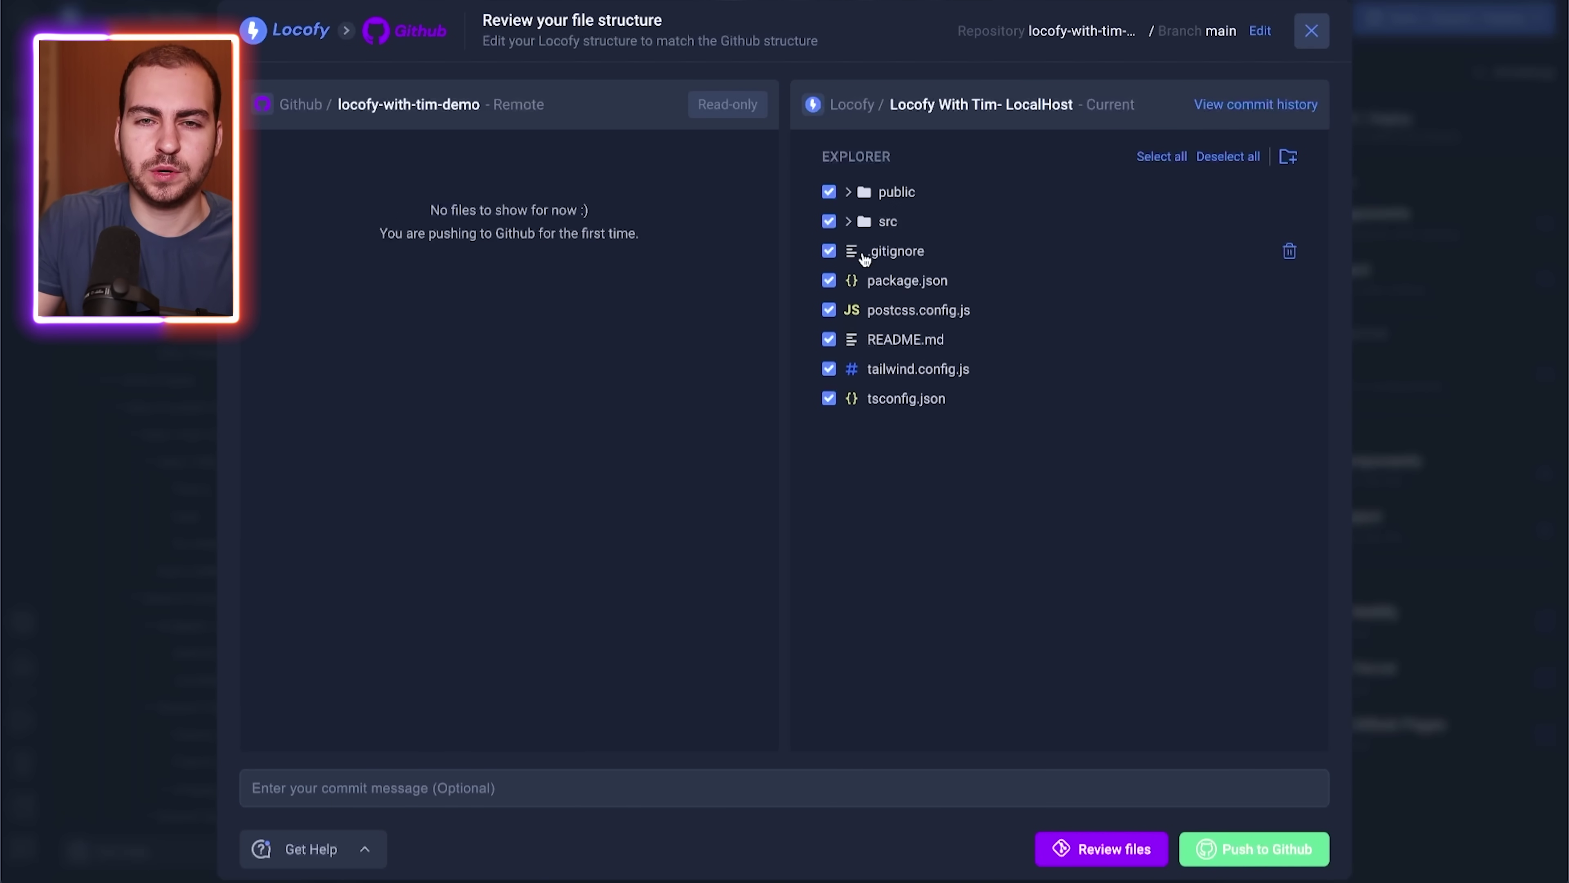
- Push all checked project files to GitHub
left_click(1246, 859)
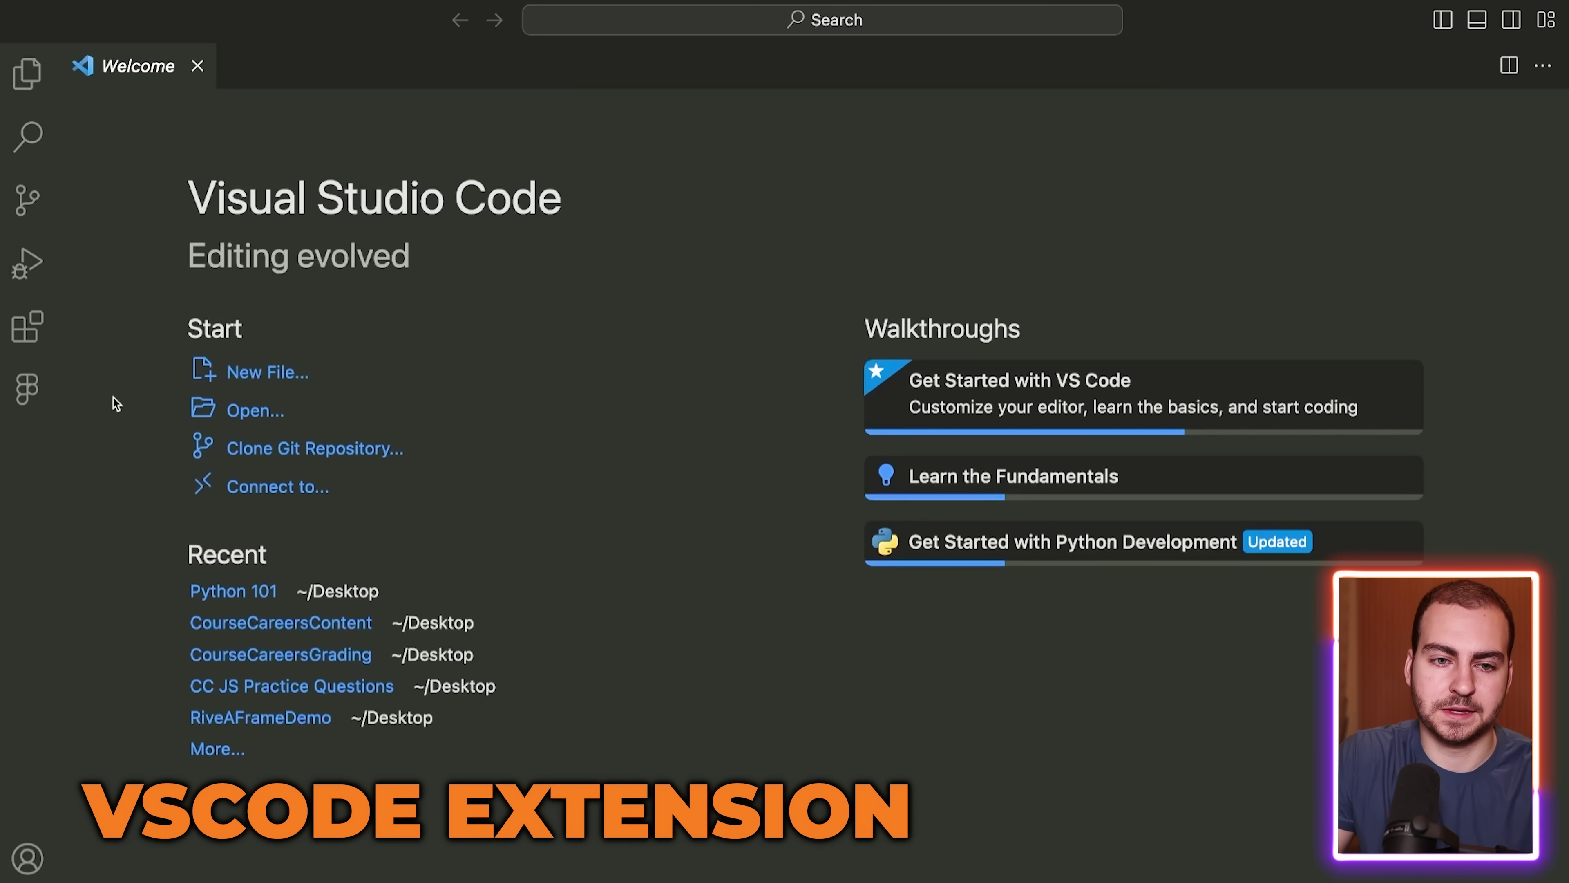
- Search extensions for 'figma', select Figma for VS Code, and show its Figma files list
left_click(29, 326)
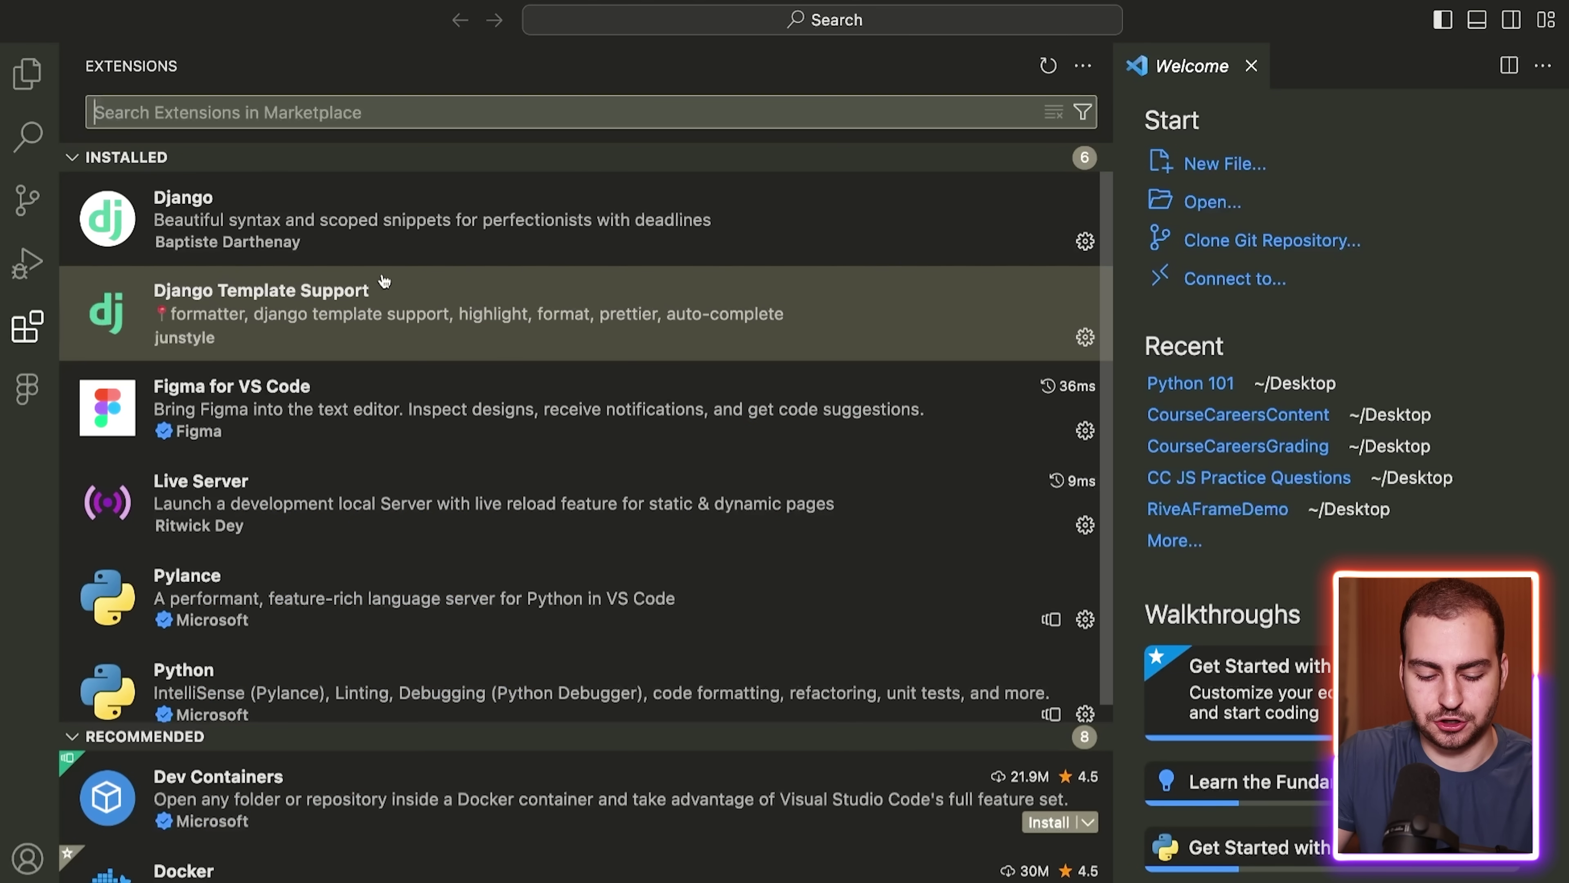
type("figna")
key("BackSpace")
key("BackSpace")
type("ma")
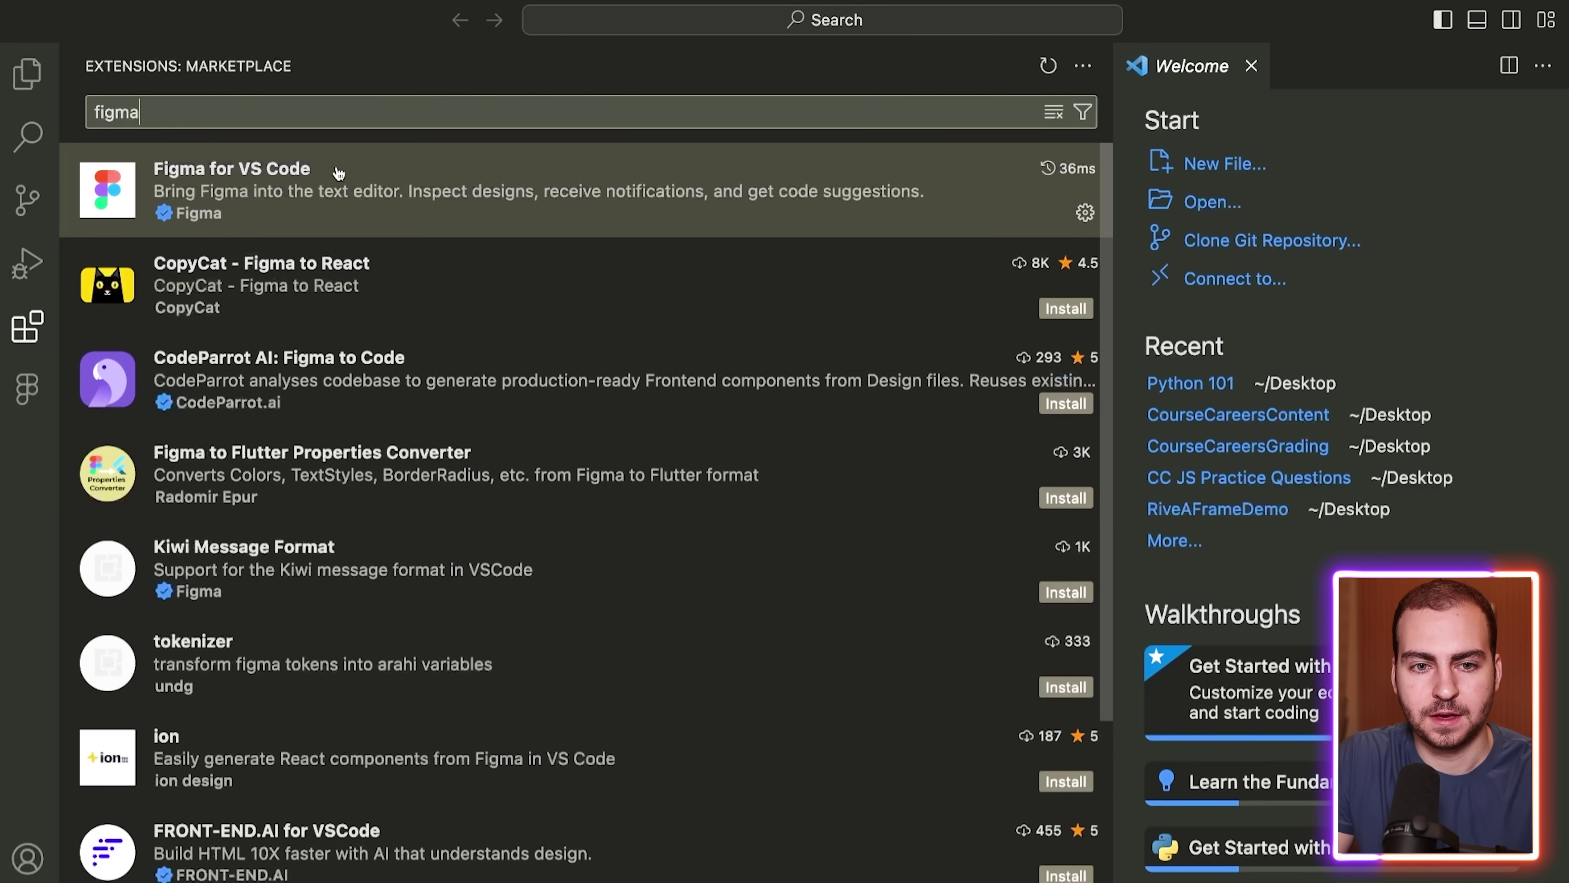
left_click(338, 173)
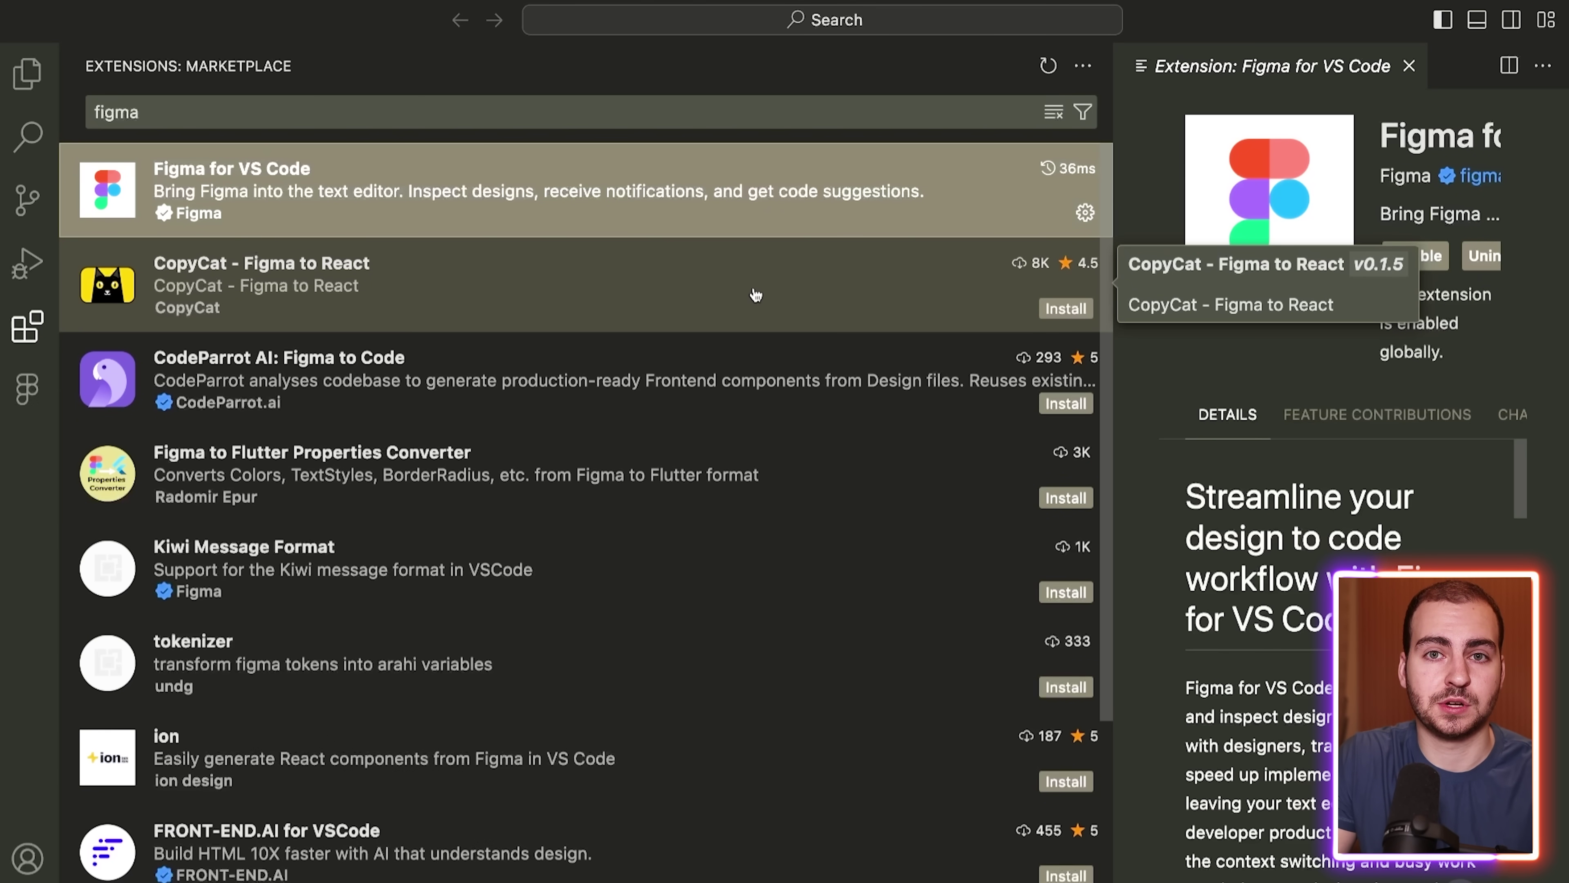
left_click(21, 392)
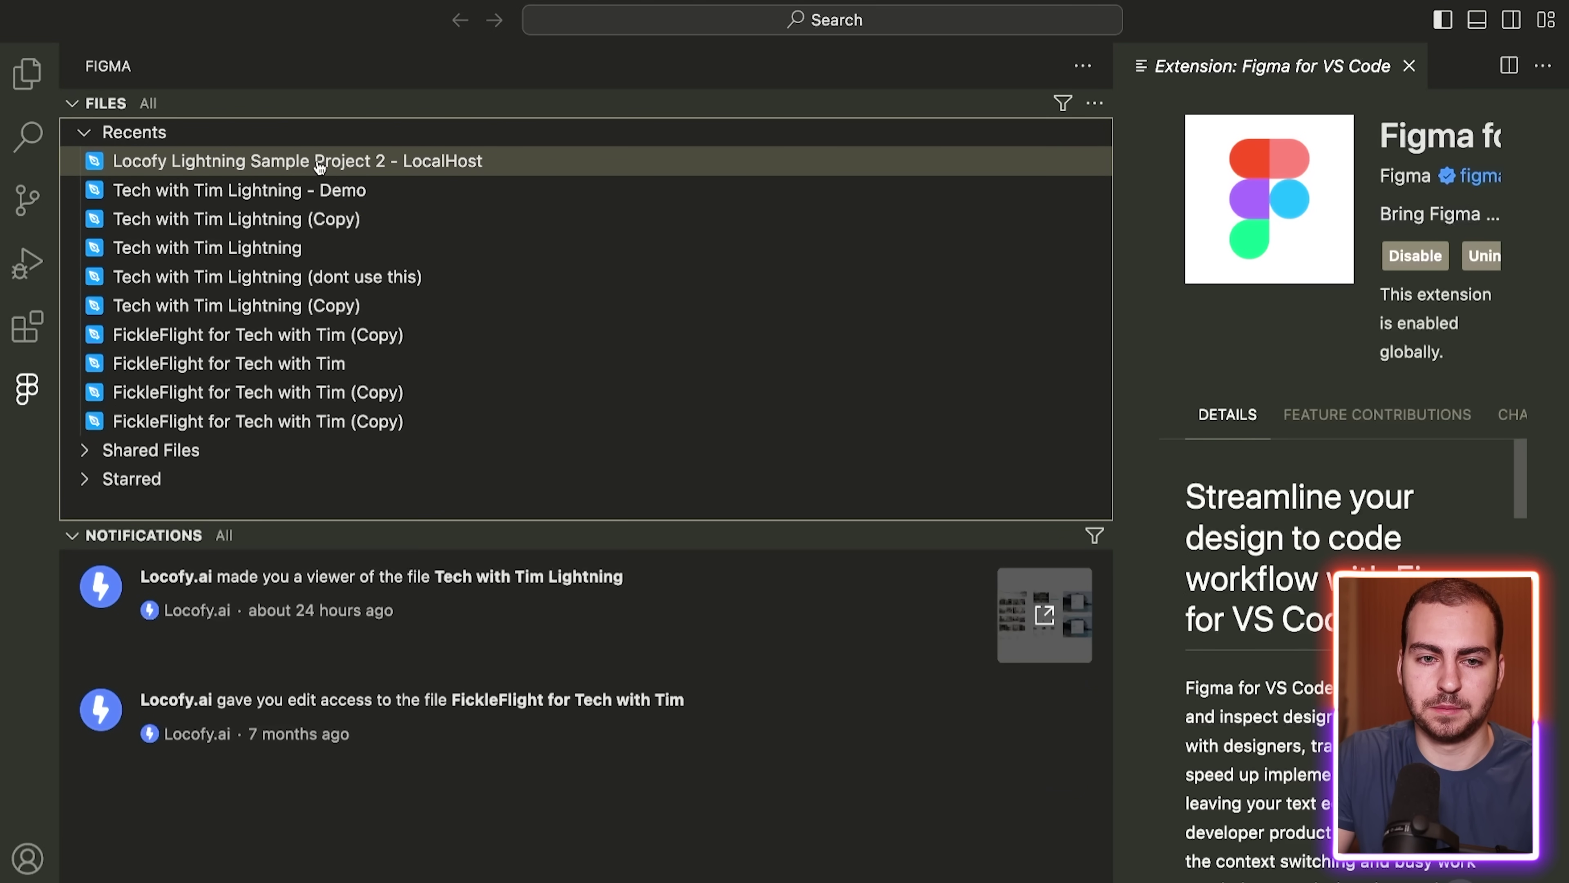
- Open Locofy Lightning Sample Project 2 - LocalHost from the Shared Files
left_click(229, 451)
scroll(346, 433, "down", 5)
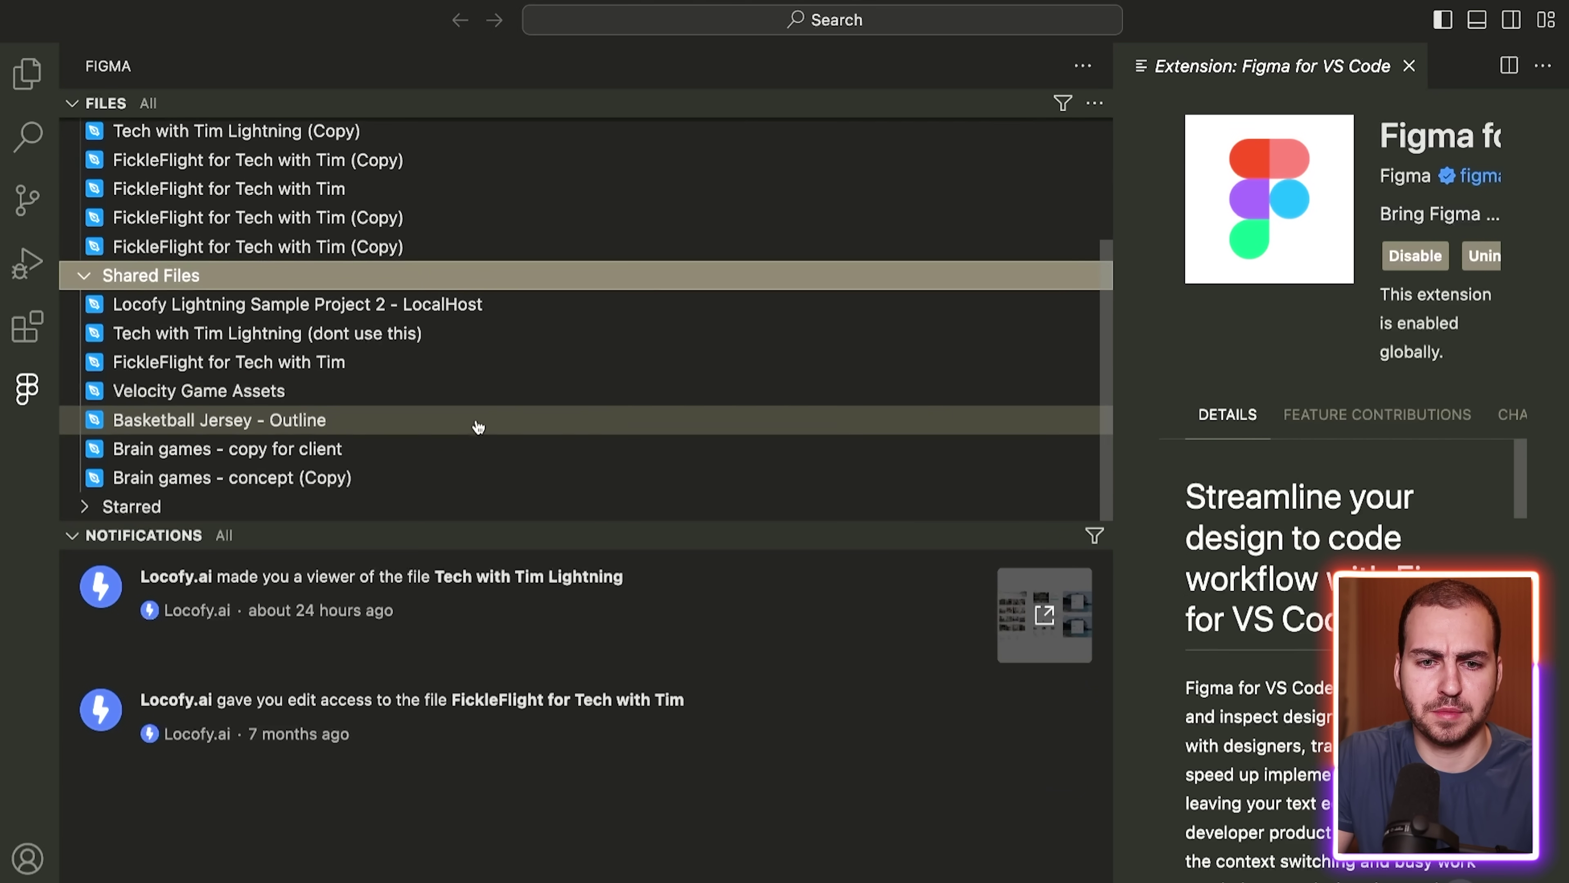
left_click(863, 301)
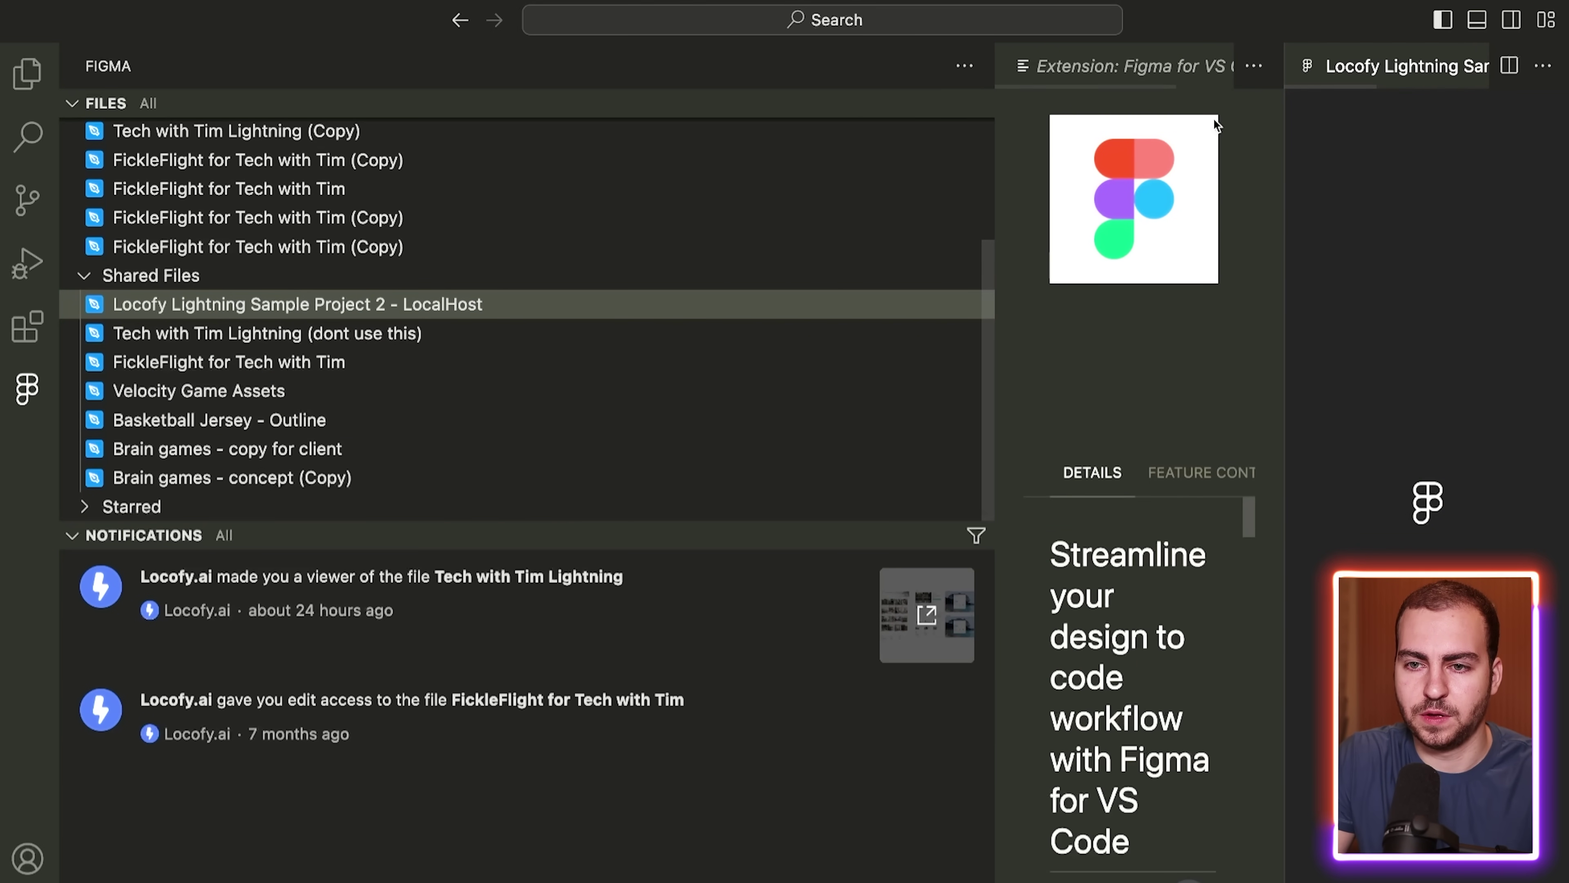
- Close the extension details tab and open the design's Homepage frame
left_click(1088, 69)
right_click(1132, 69)
left_click(1166, 27)
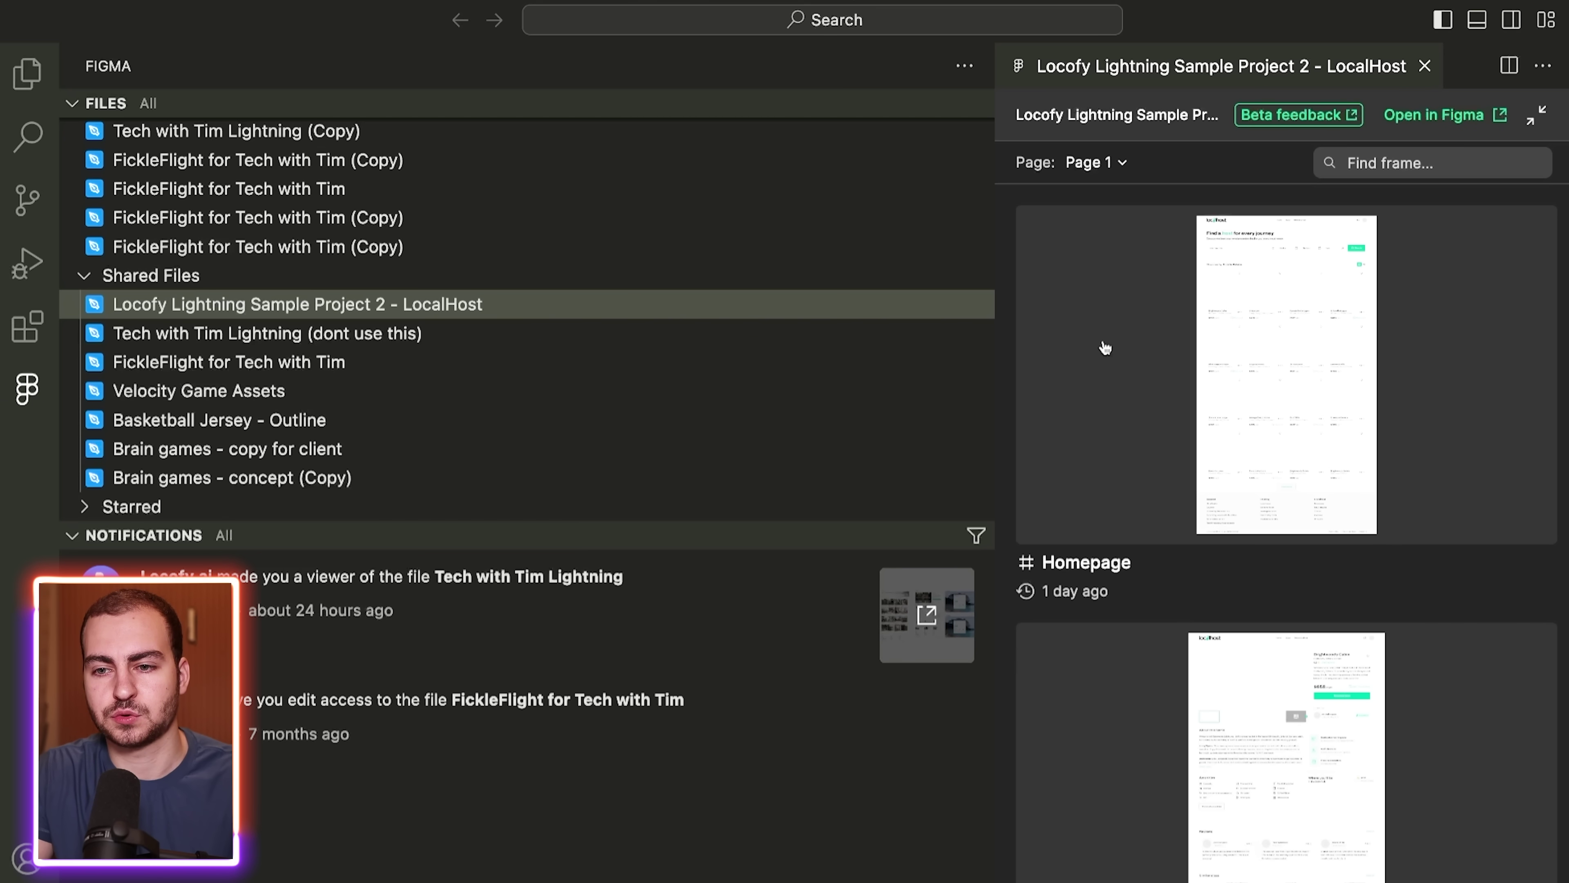
scroll(1236, 403, "down", 3)
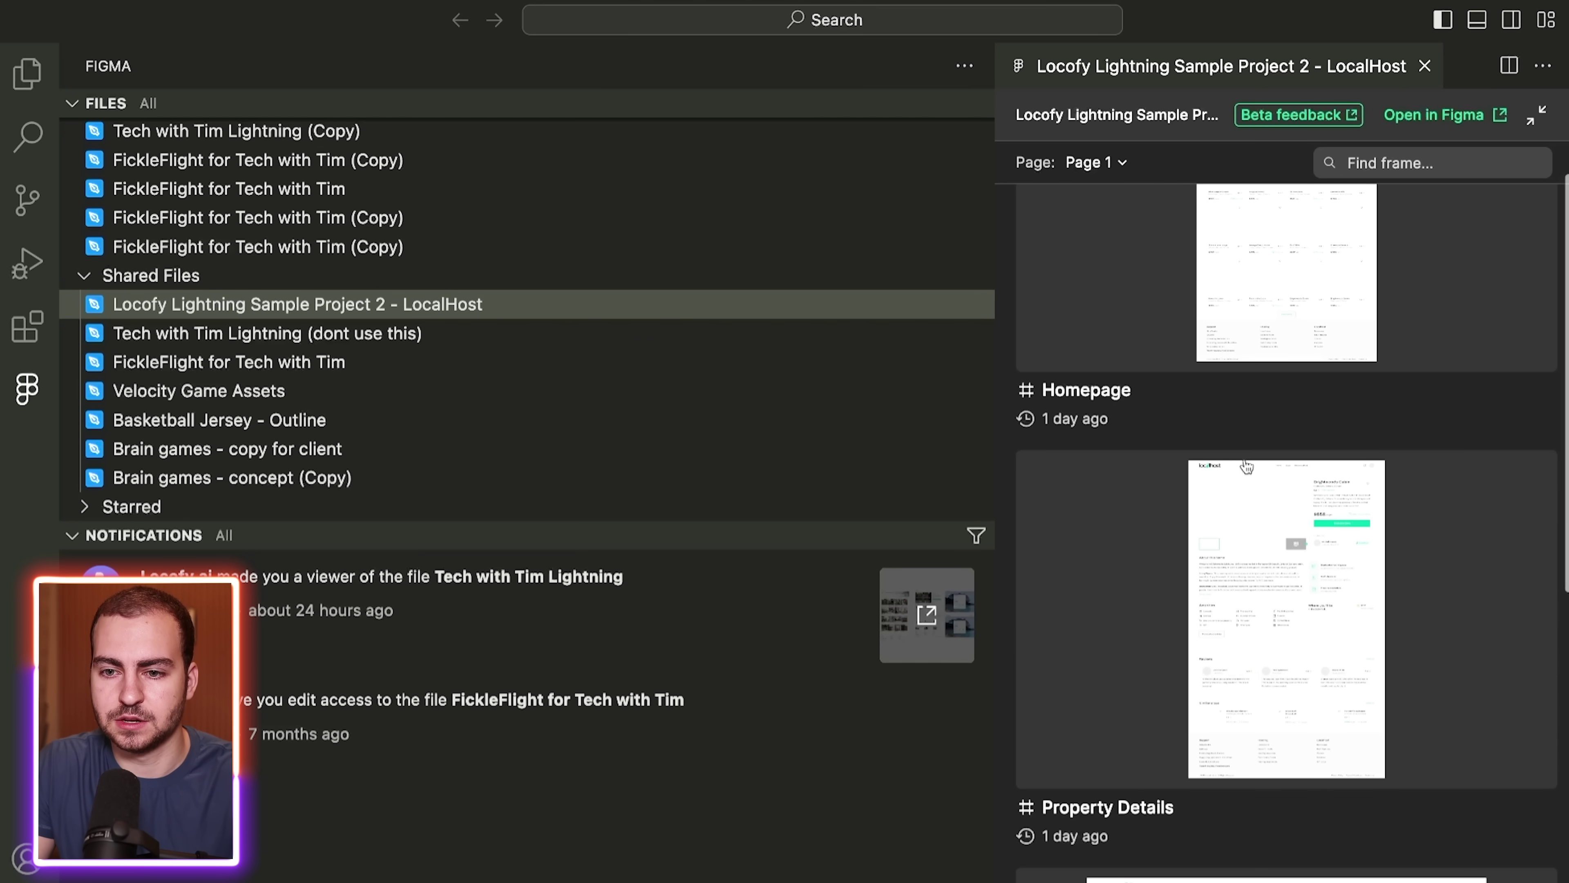
scroll(1256, 344, "up", 1)
left_click(1256, 340)
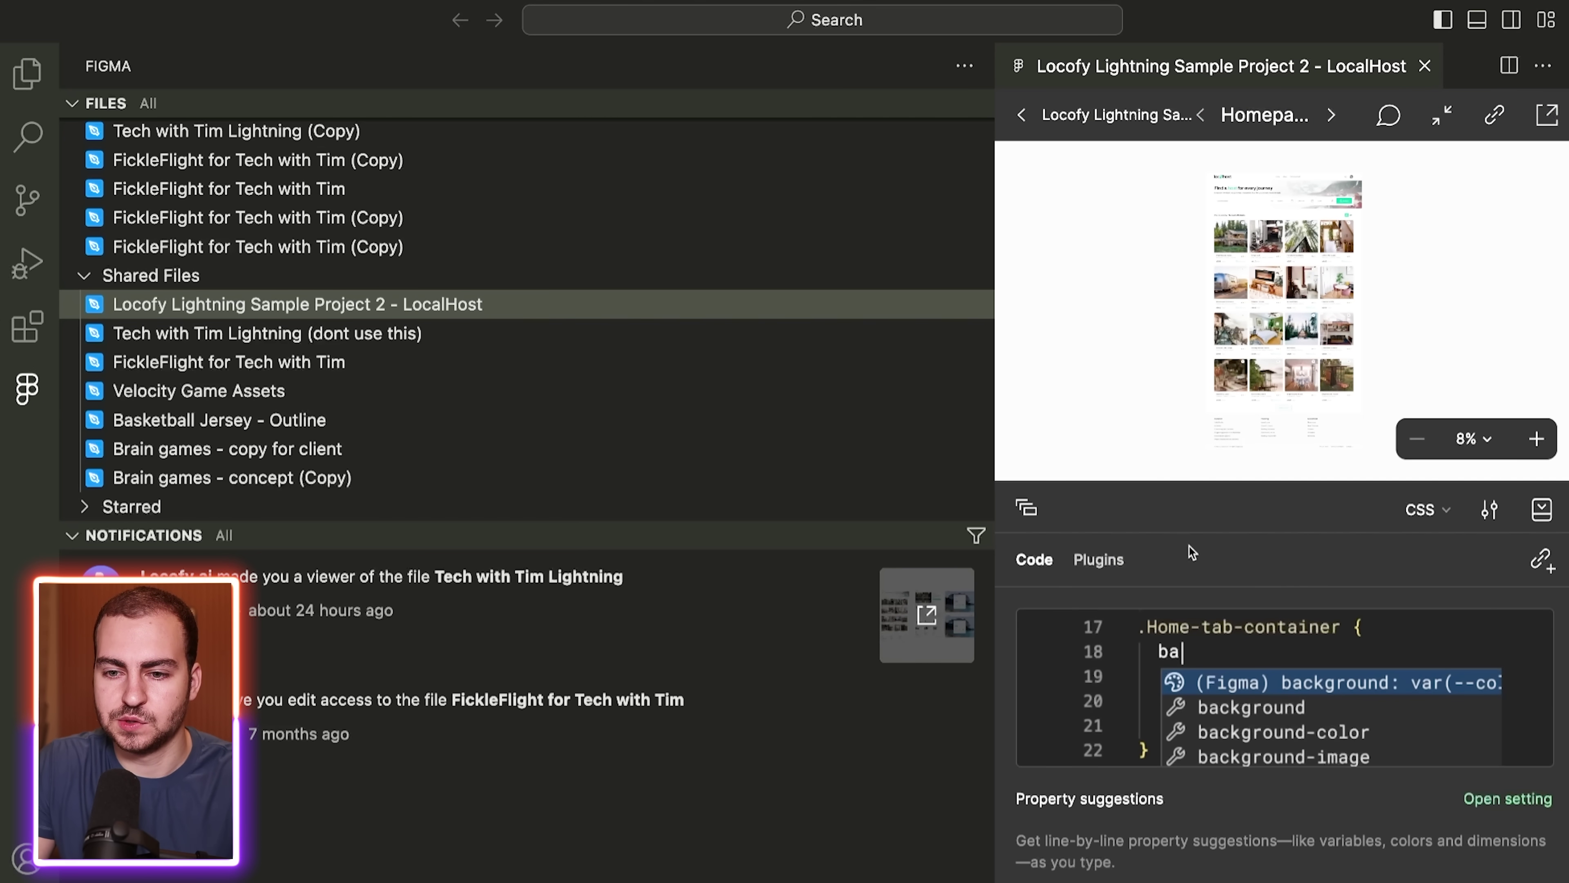
- Launch the Locofy plugin from the design's plugins, keep React output, and start Lightning
left_click(1093, 558)
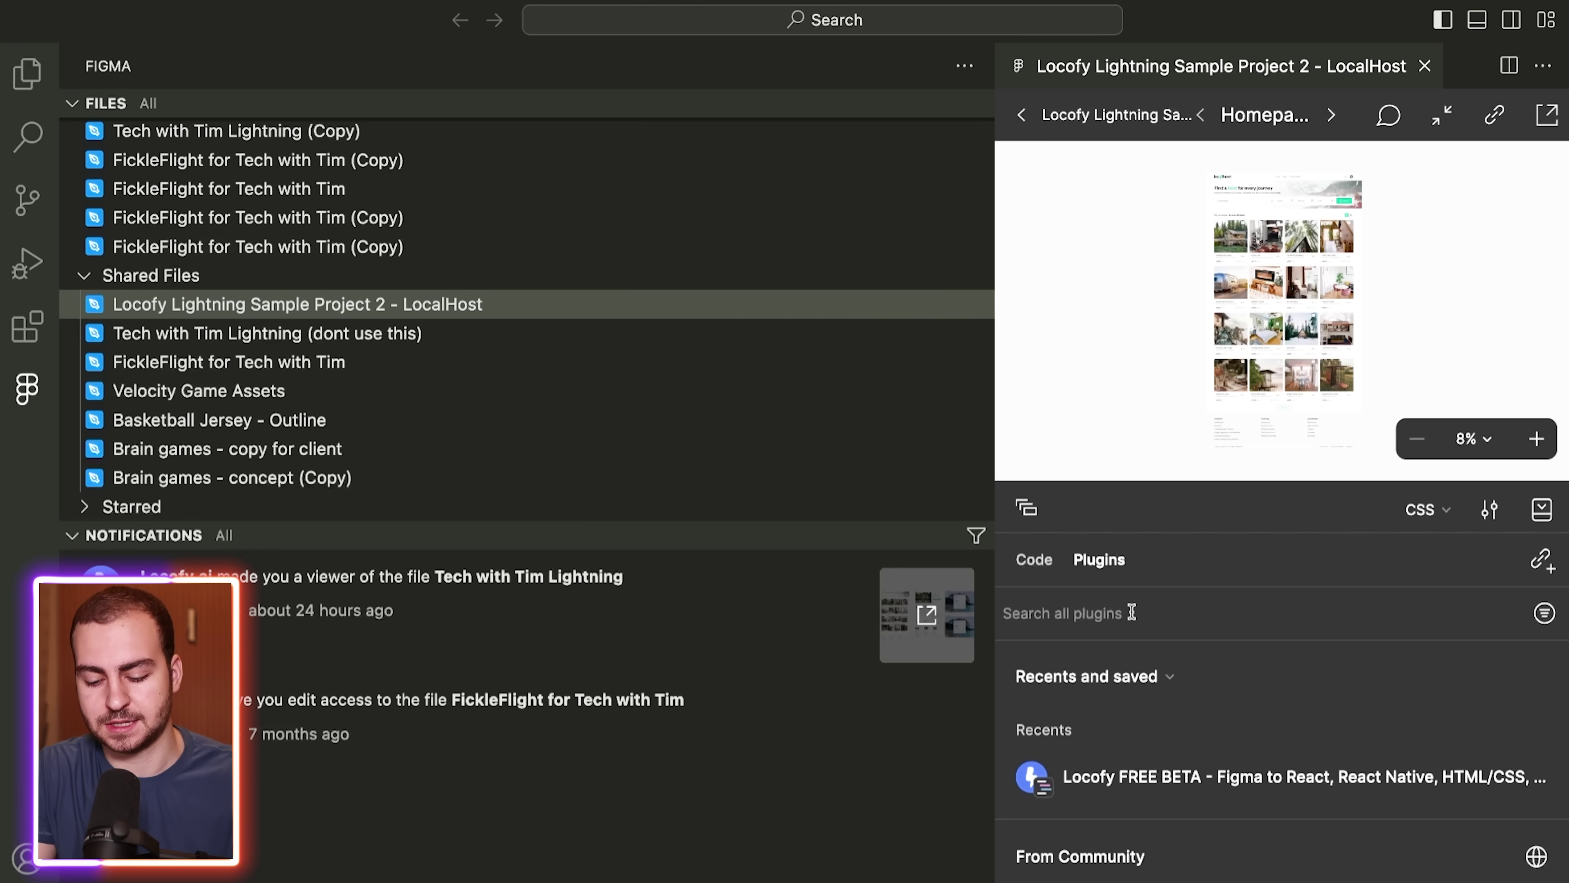
type("locofy")
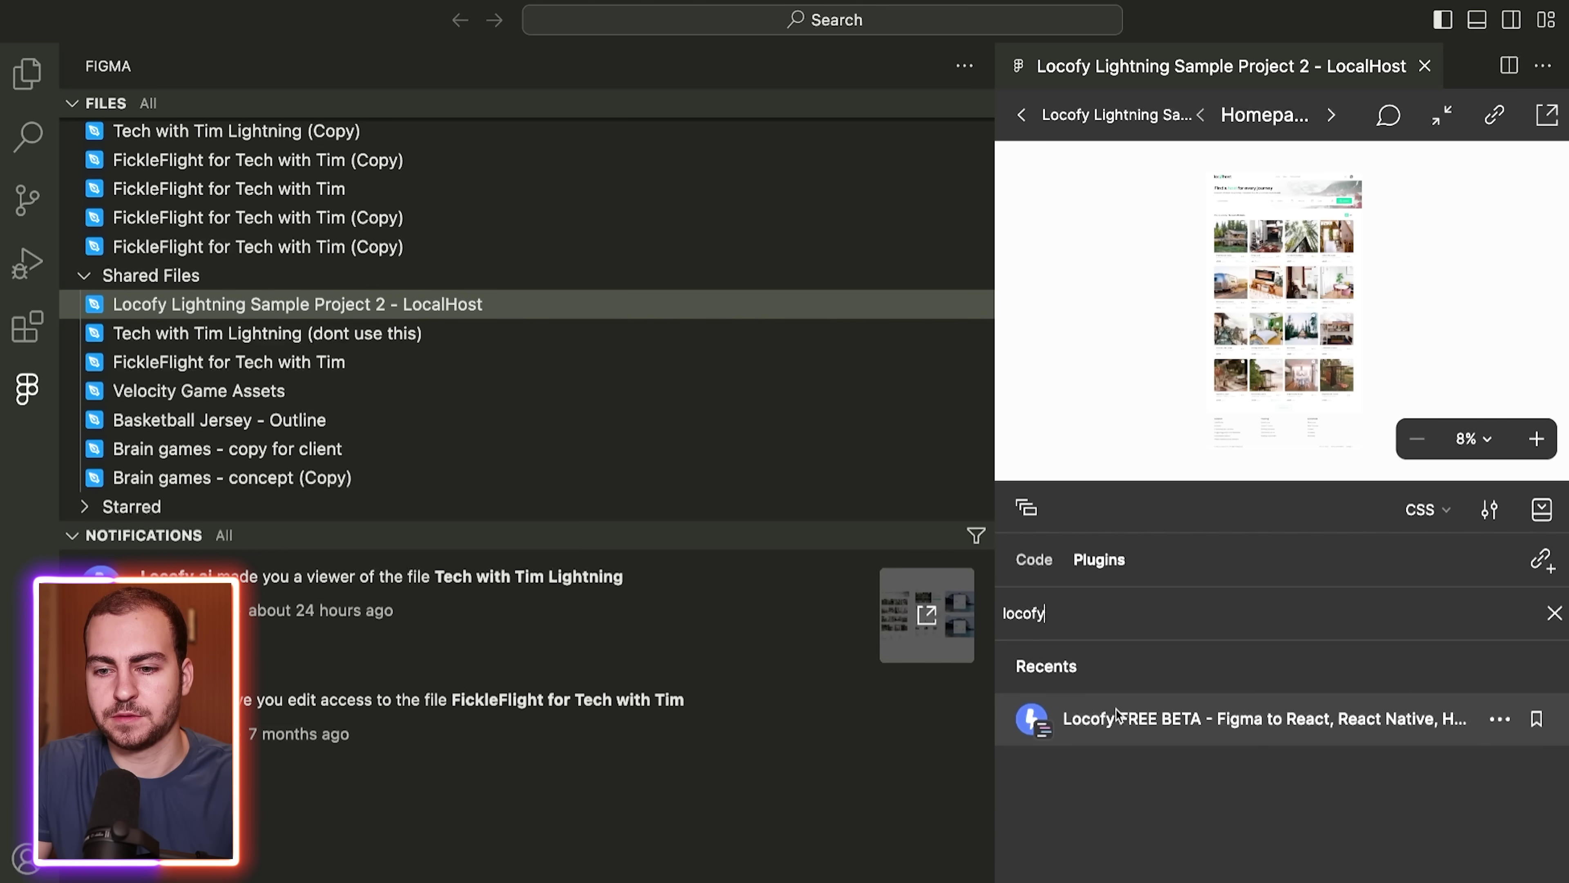
left_click(1116, 718)
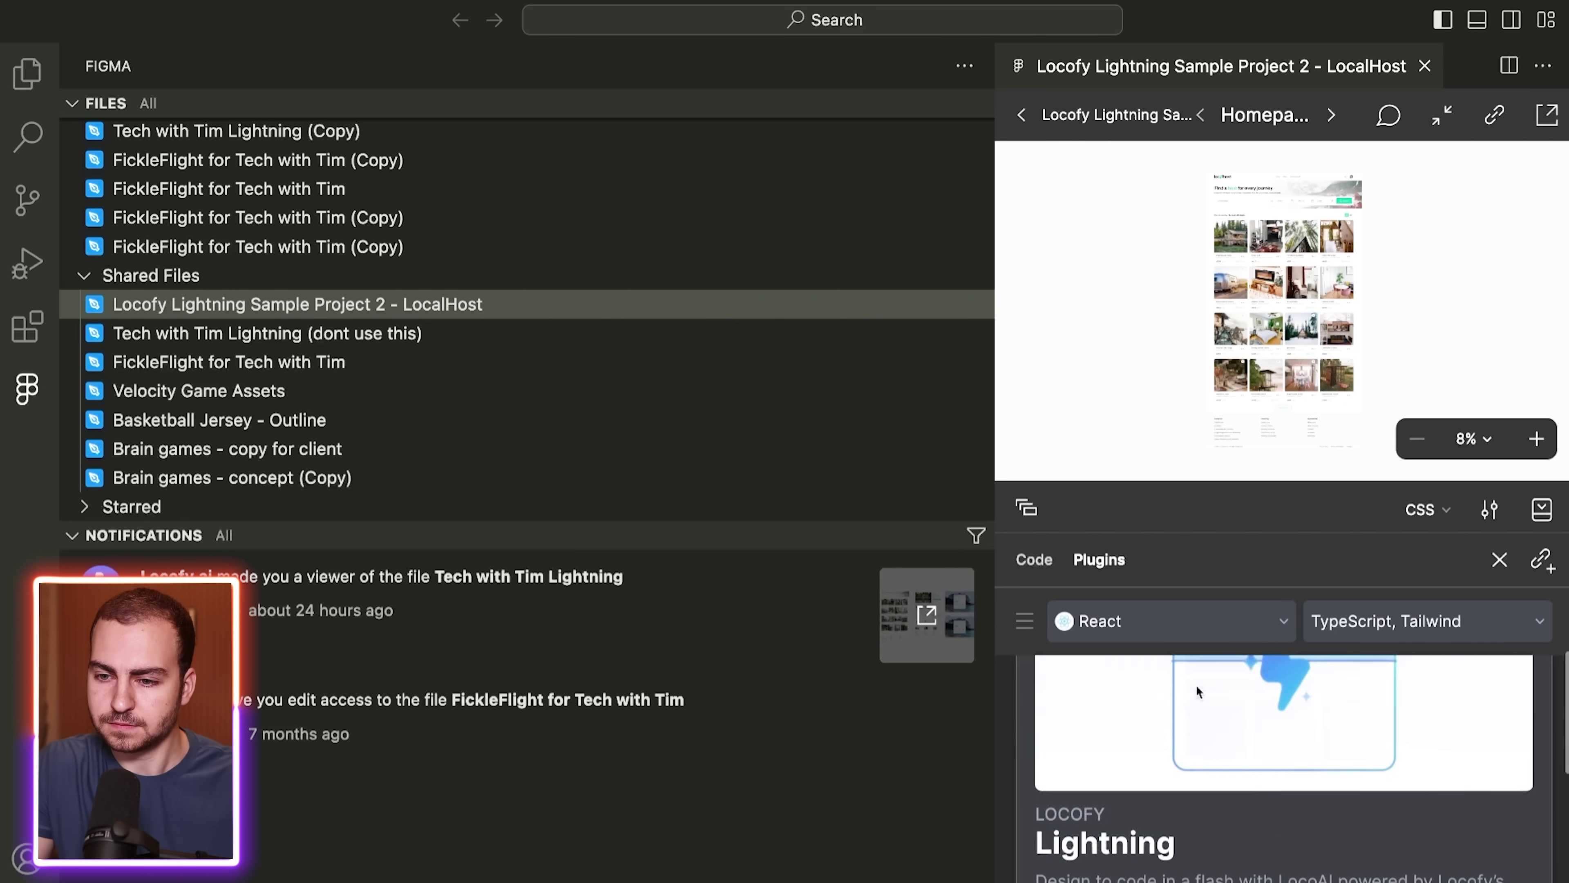
scroll(1199, 767, "down", 5)
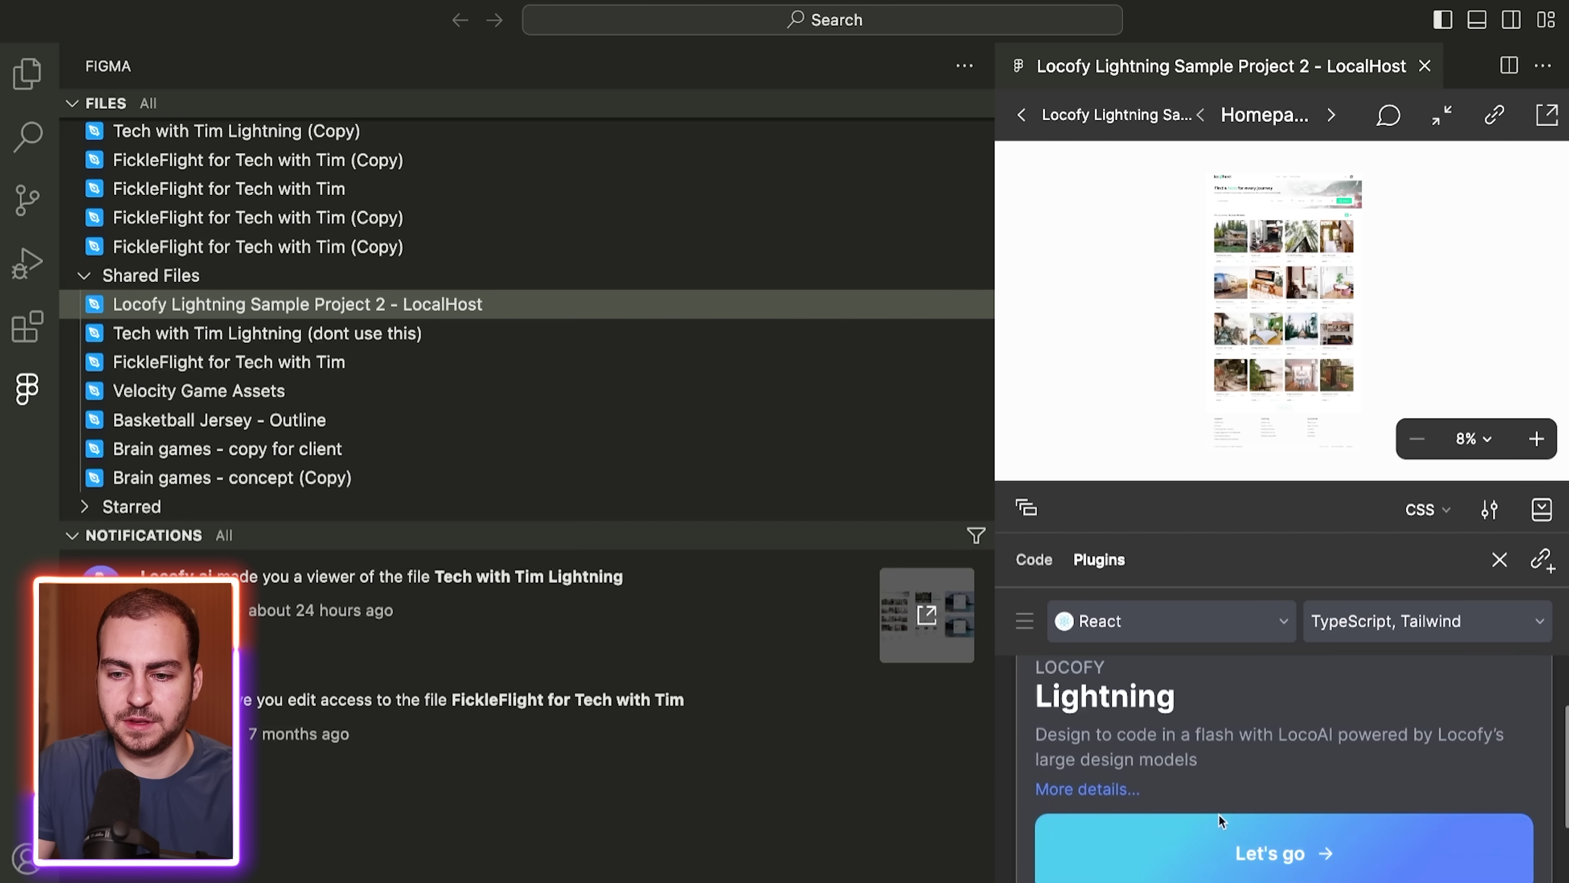
left_click(1195, 611)
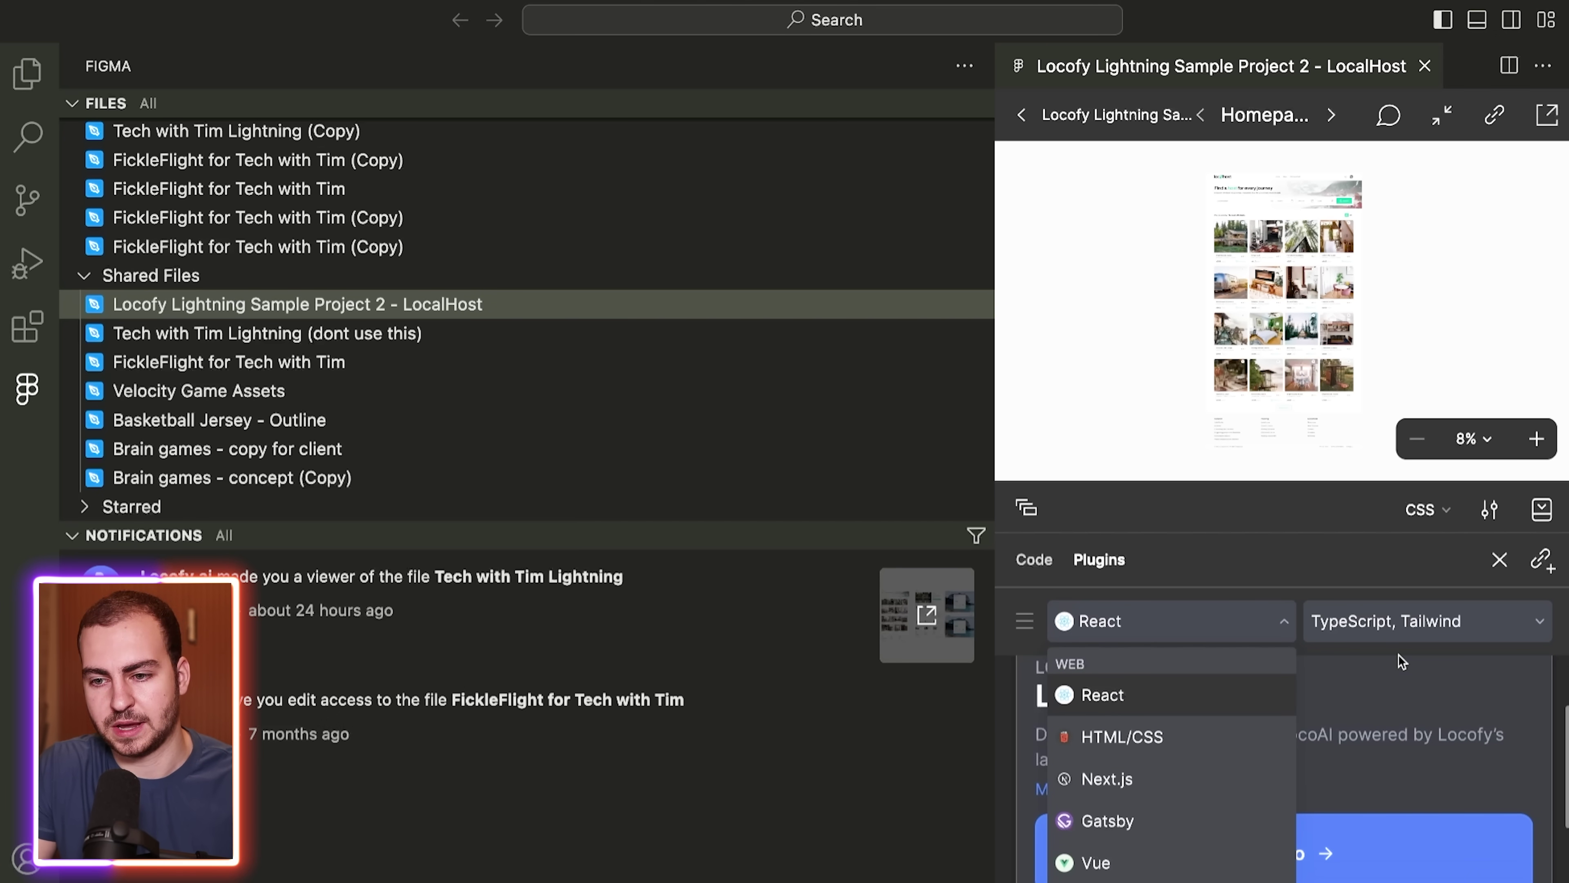
left_click(1402, 668)
left_click(1183, 844)
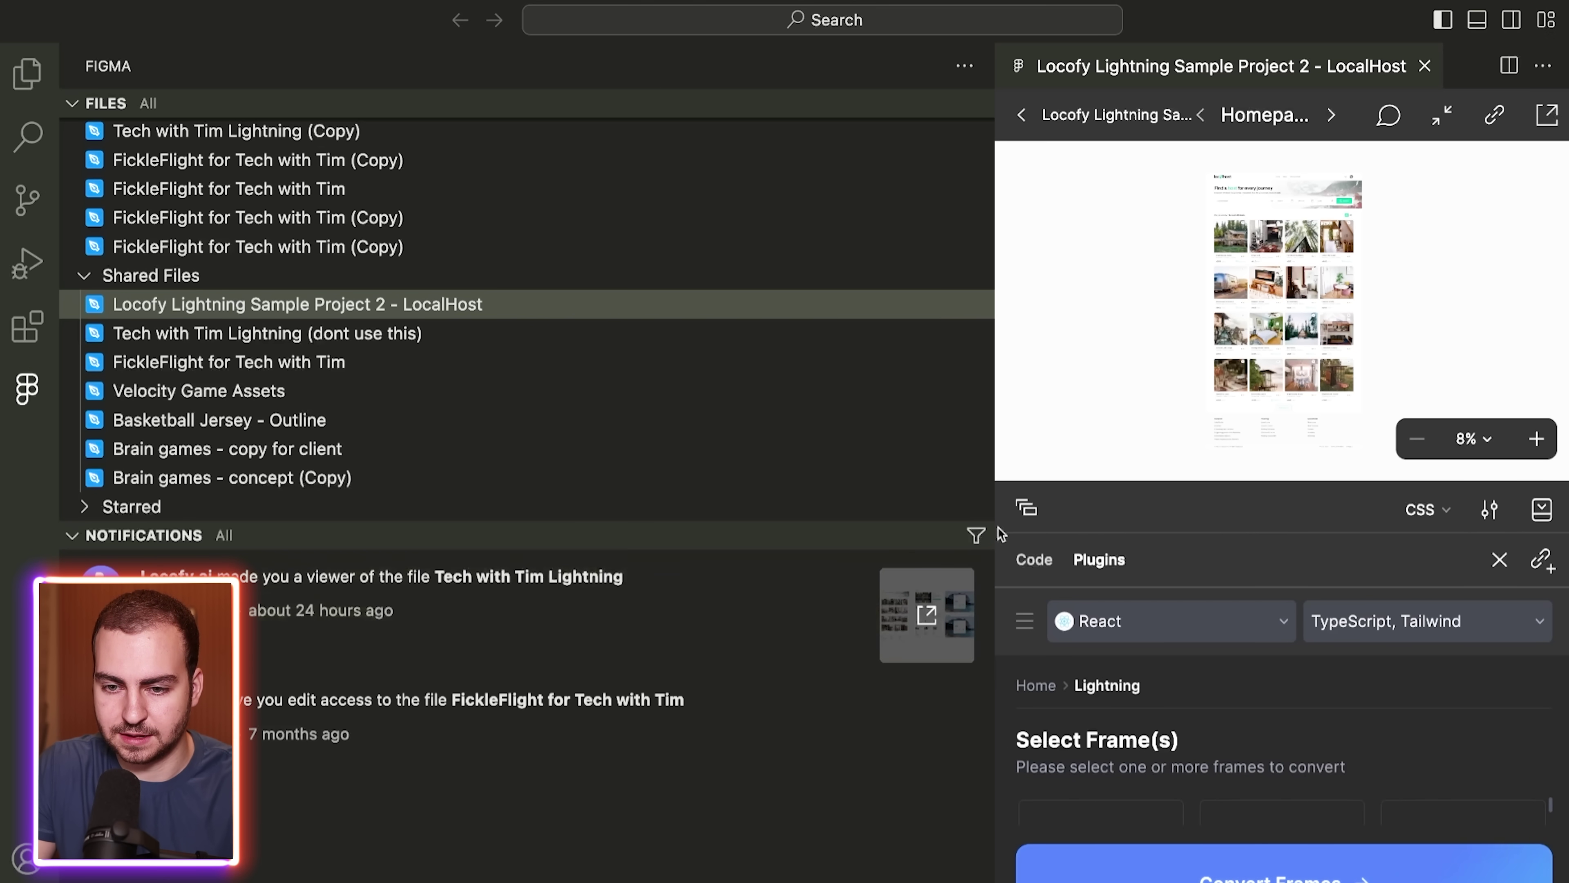
- Widen the design panel, select the Homepage frame, and convert it to code with Locofy Lightning
left_click_drag(995, 481, 695, 481)
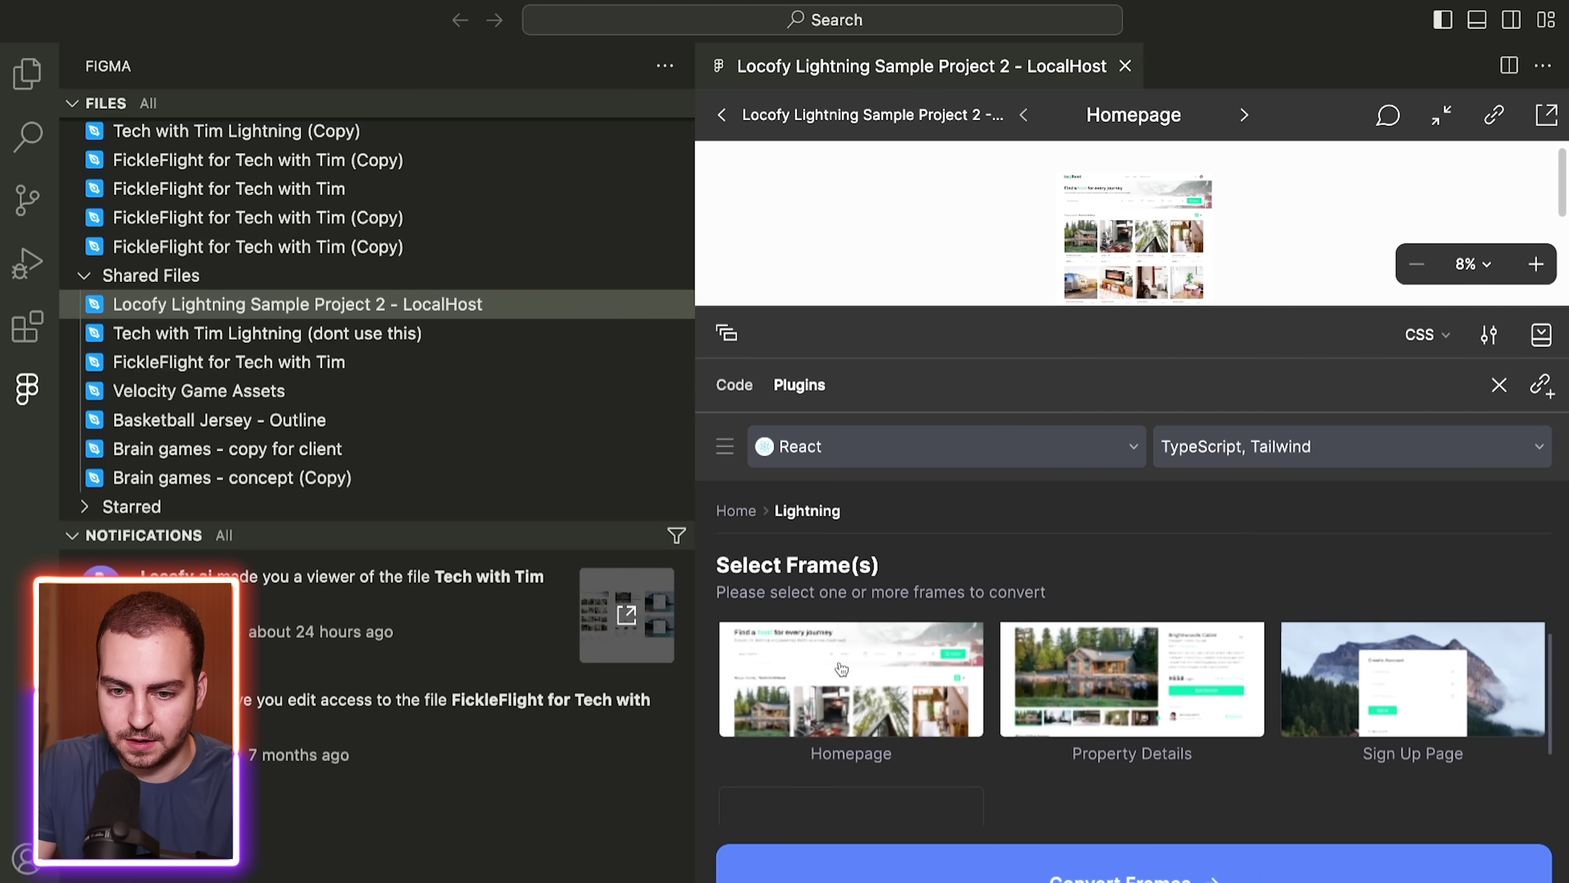
left_click(864, 692)
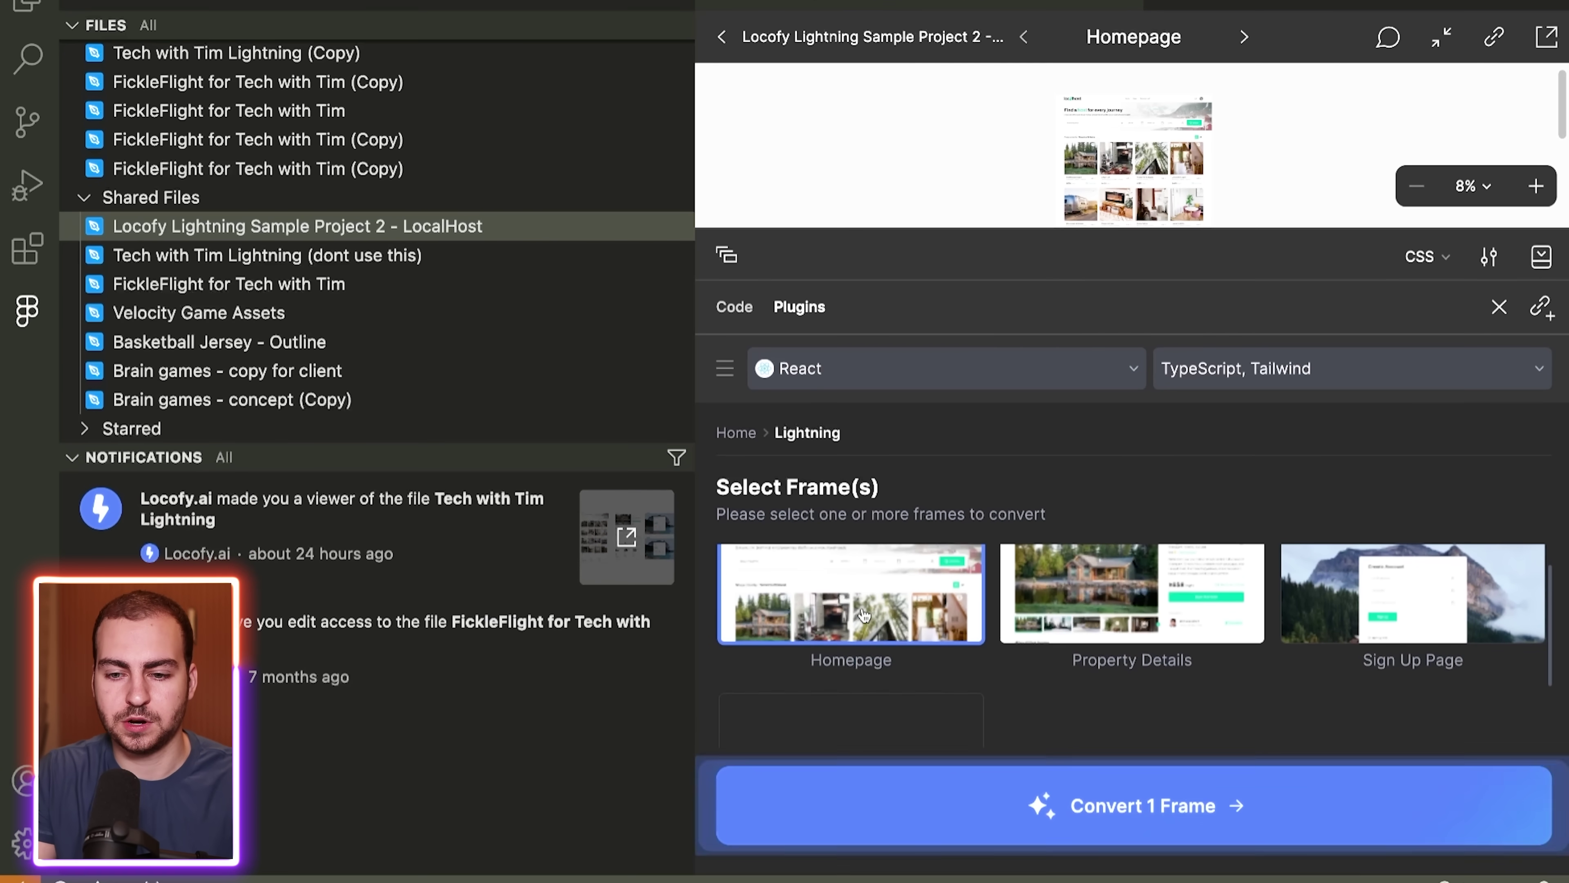
left_click(1113, 803)
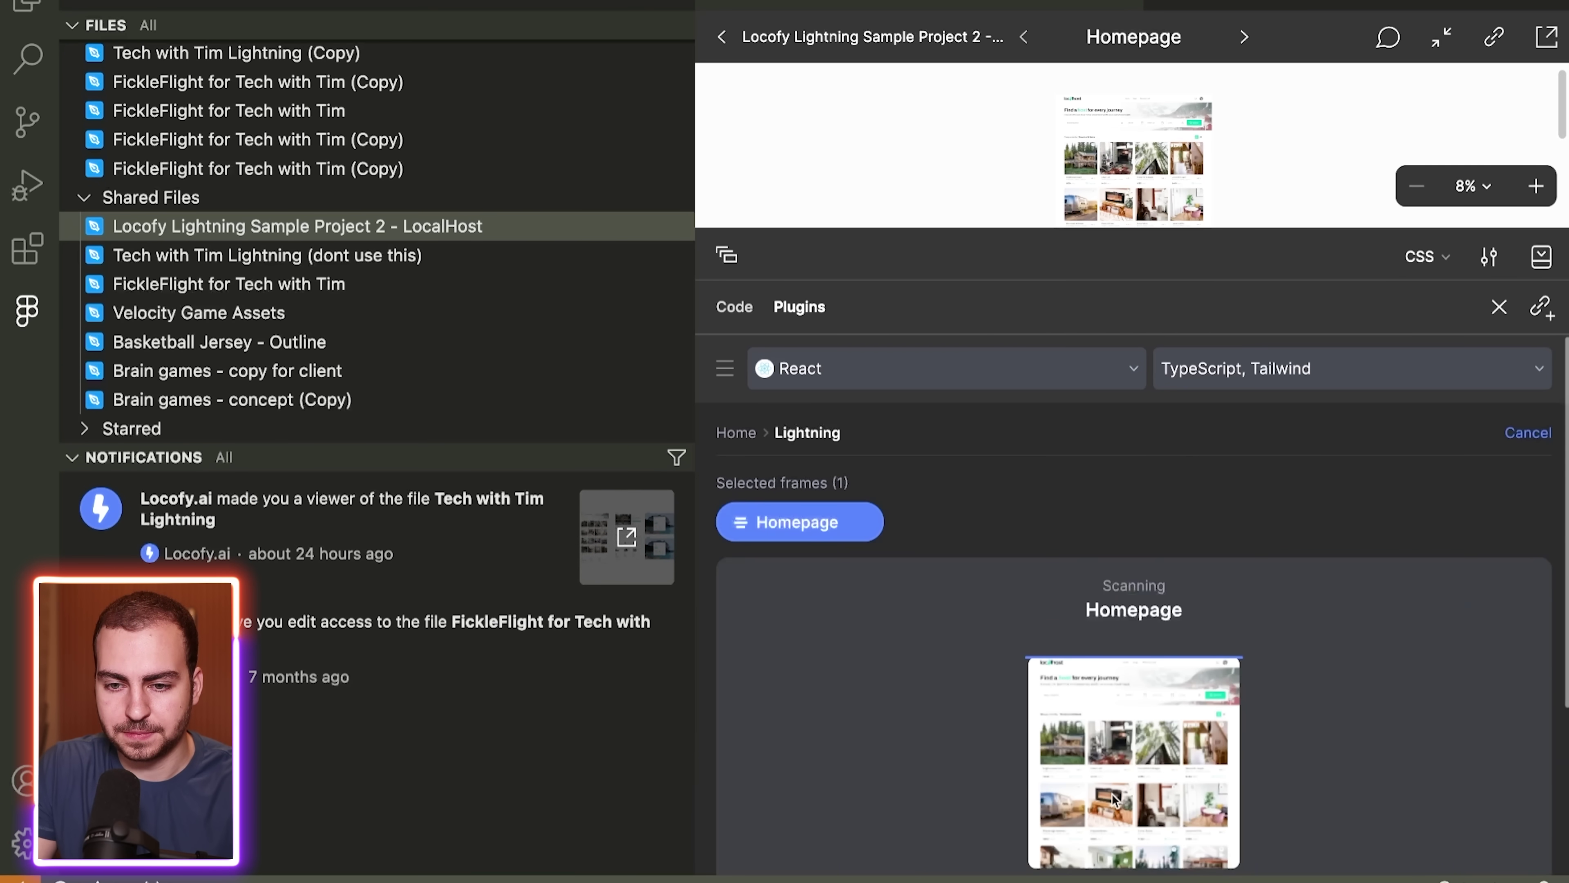
scroll(1081, 565, "down", 5)
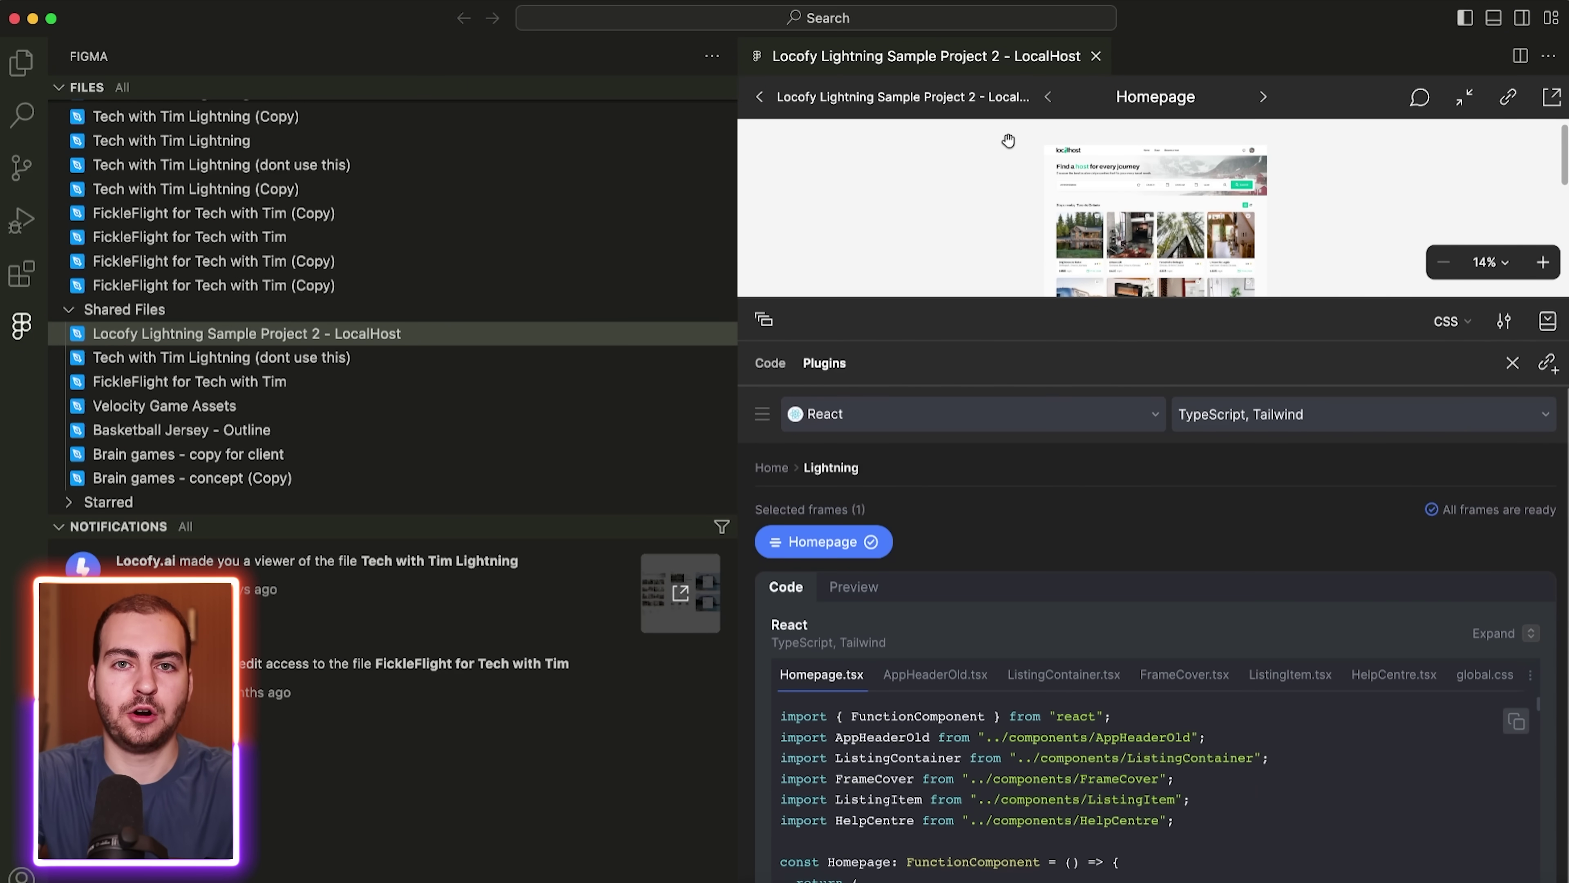
- Scroll through Homepage.tsx, then review the AppHeaderOld.tsx, ListingContainer.tsx and FrameCover.tsx code
scroll(1034, 723, "down", 2)
scroll(1027, 767, "down", 10)
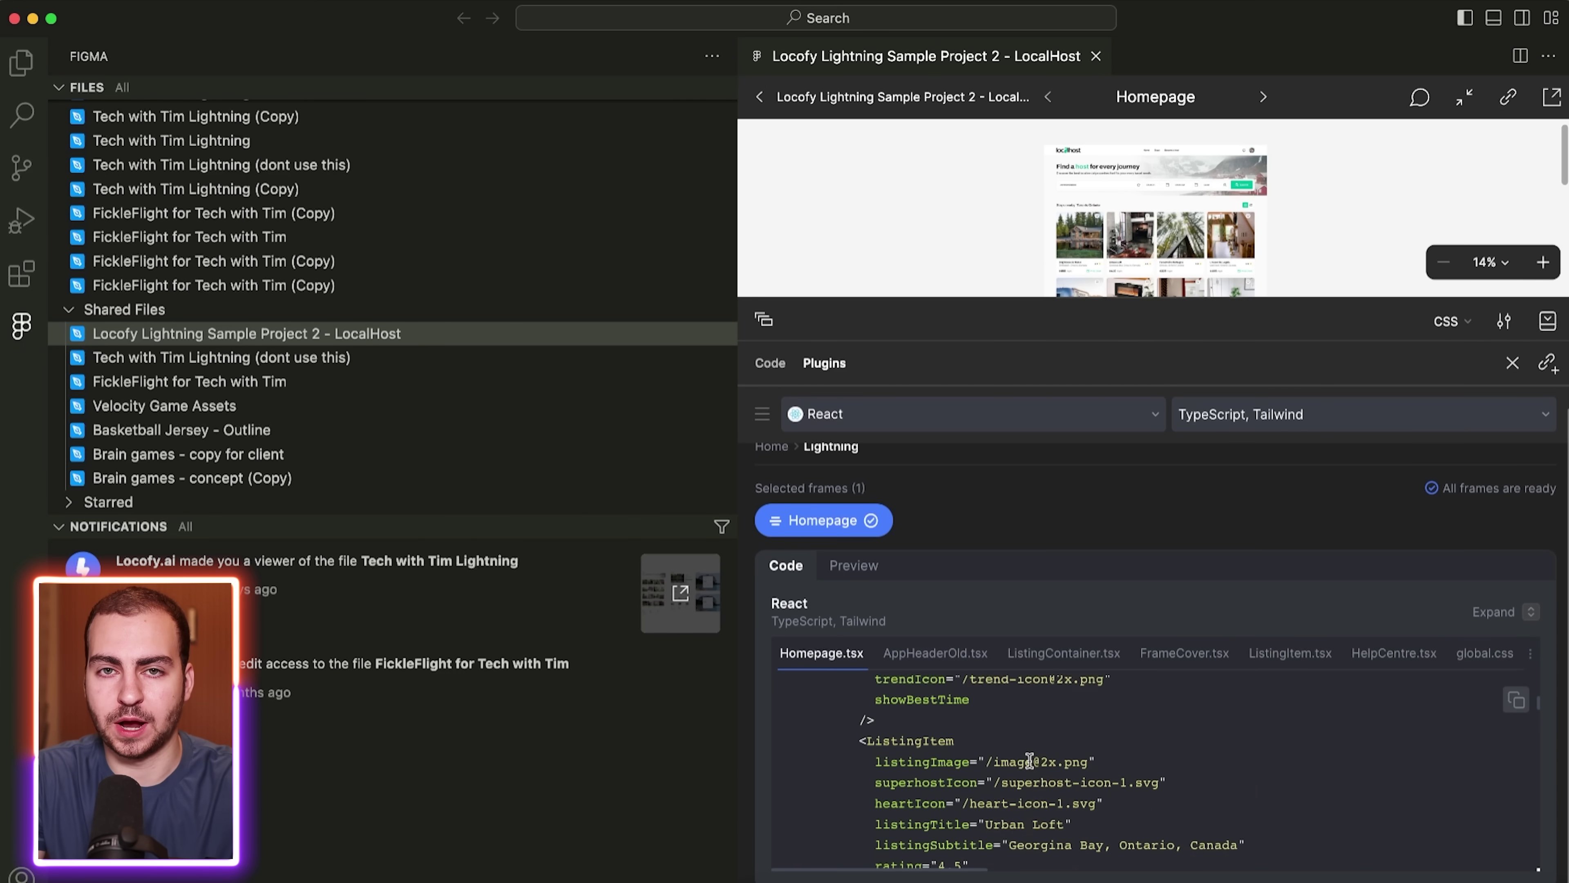
scroll(1031, 767, "down", 3)
left_click(986, 667)
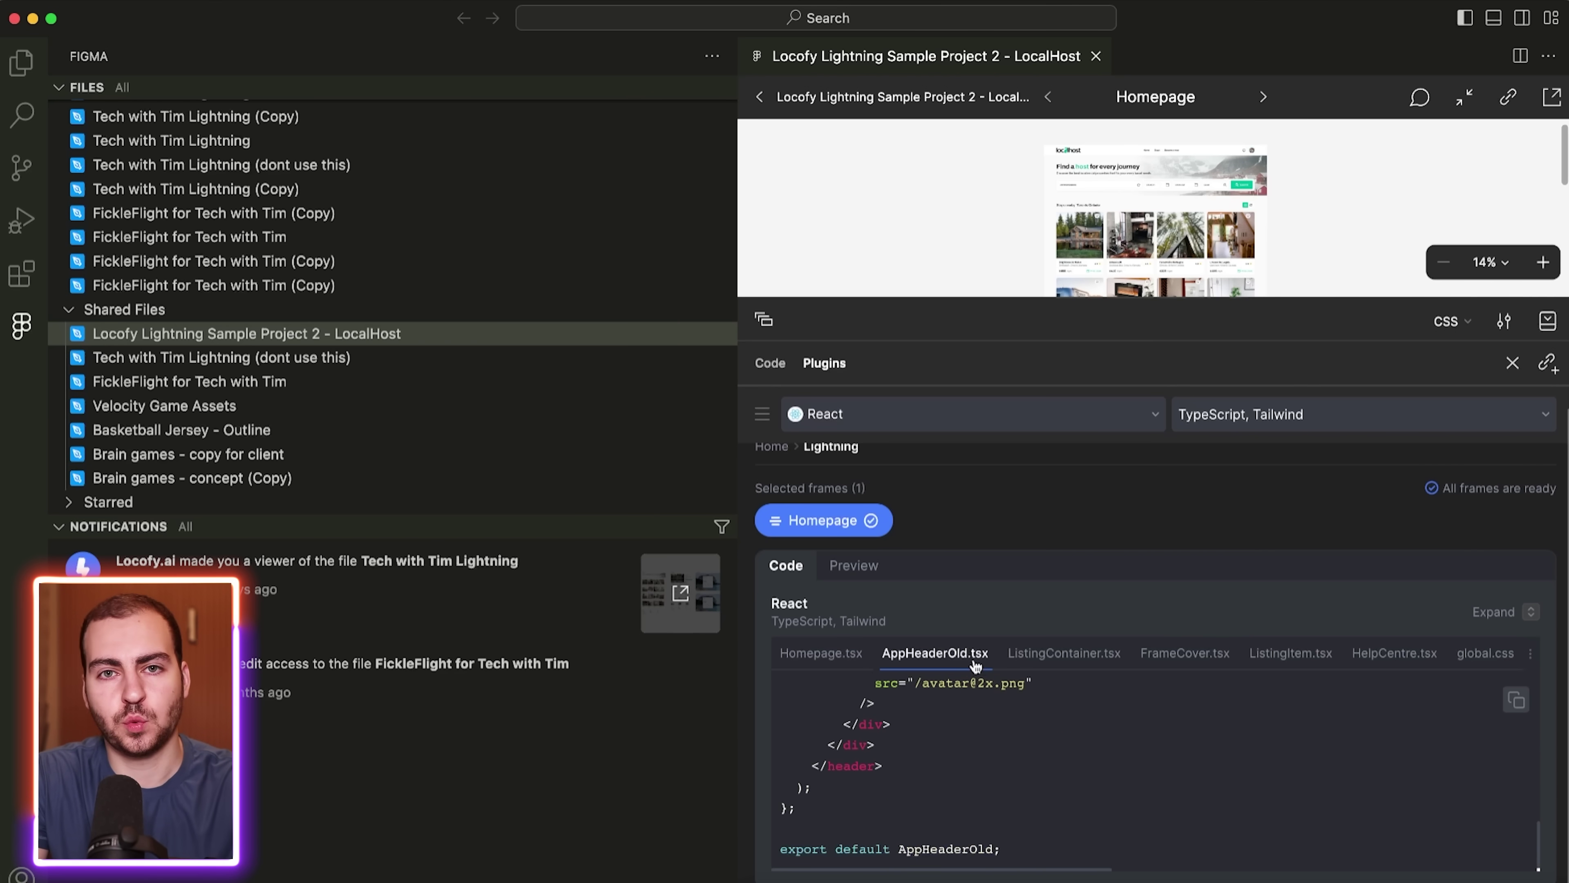
left_click(1055, 658)
scroll(1121, 765, "up", 3)
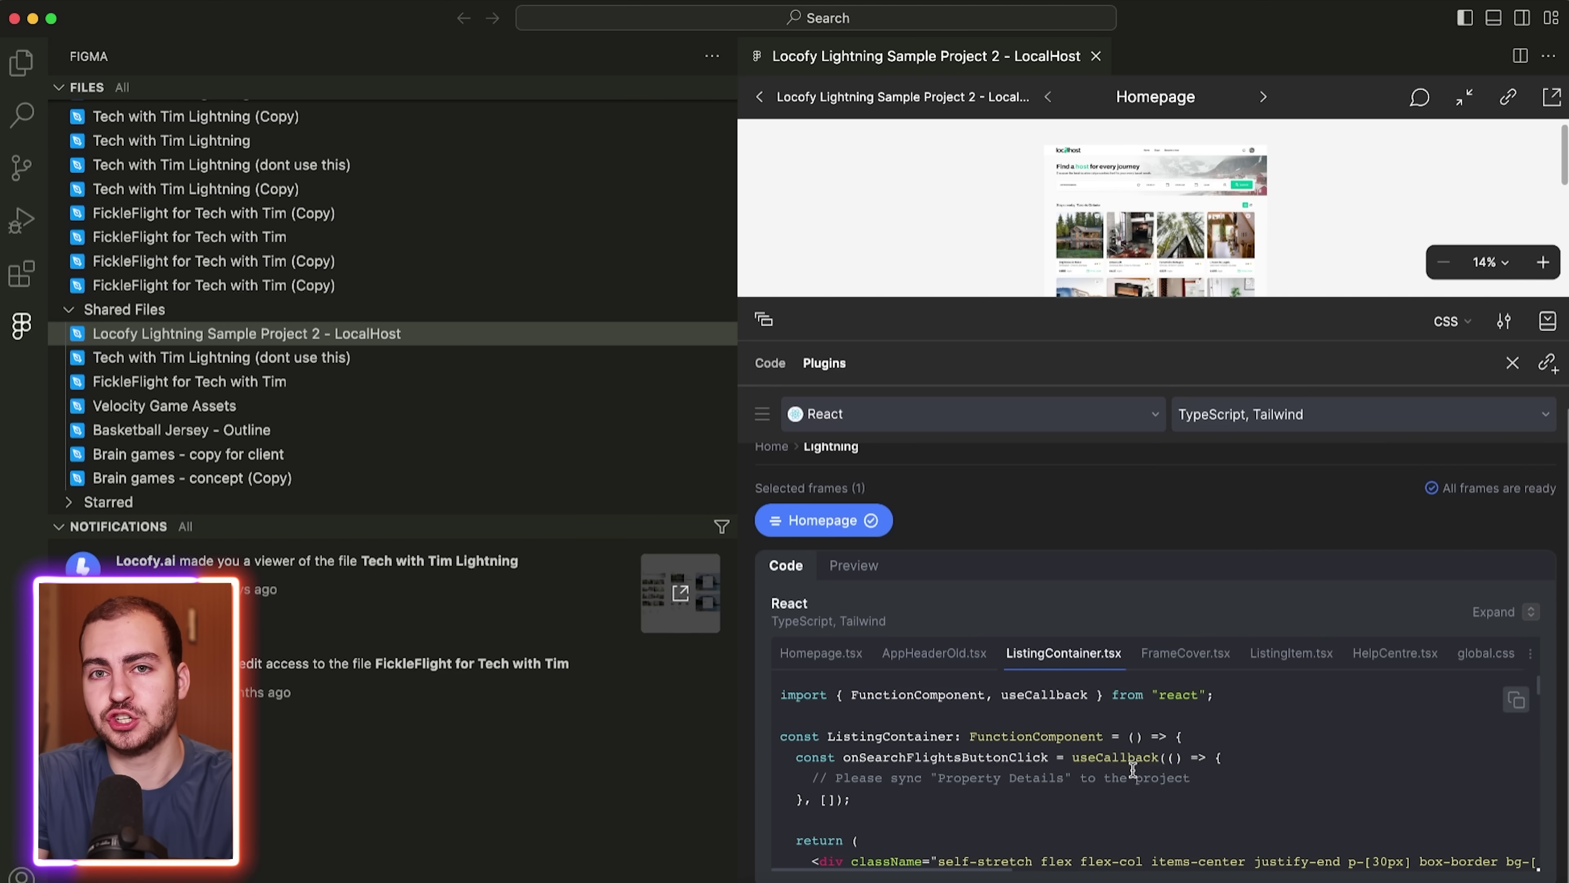
left_click(1196, 665)
scroll(1220, 731, "down", 10)
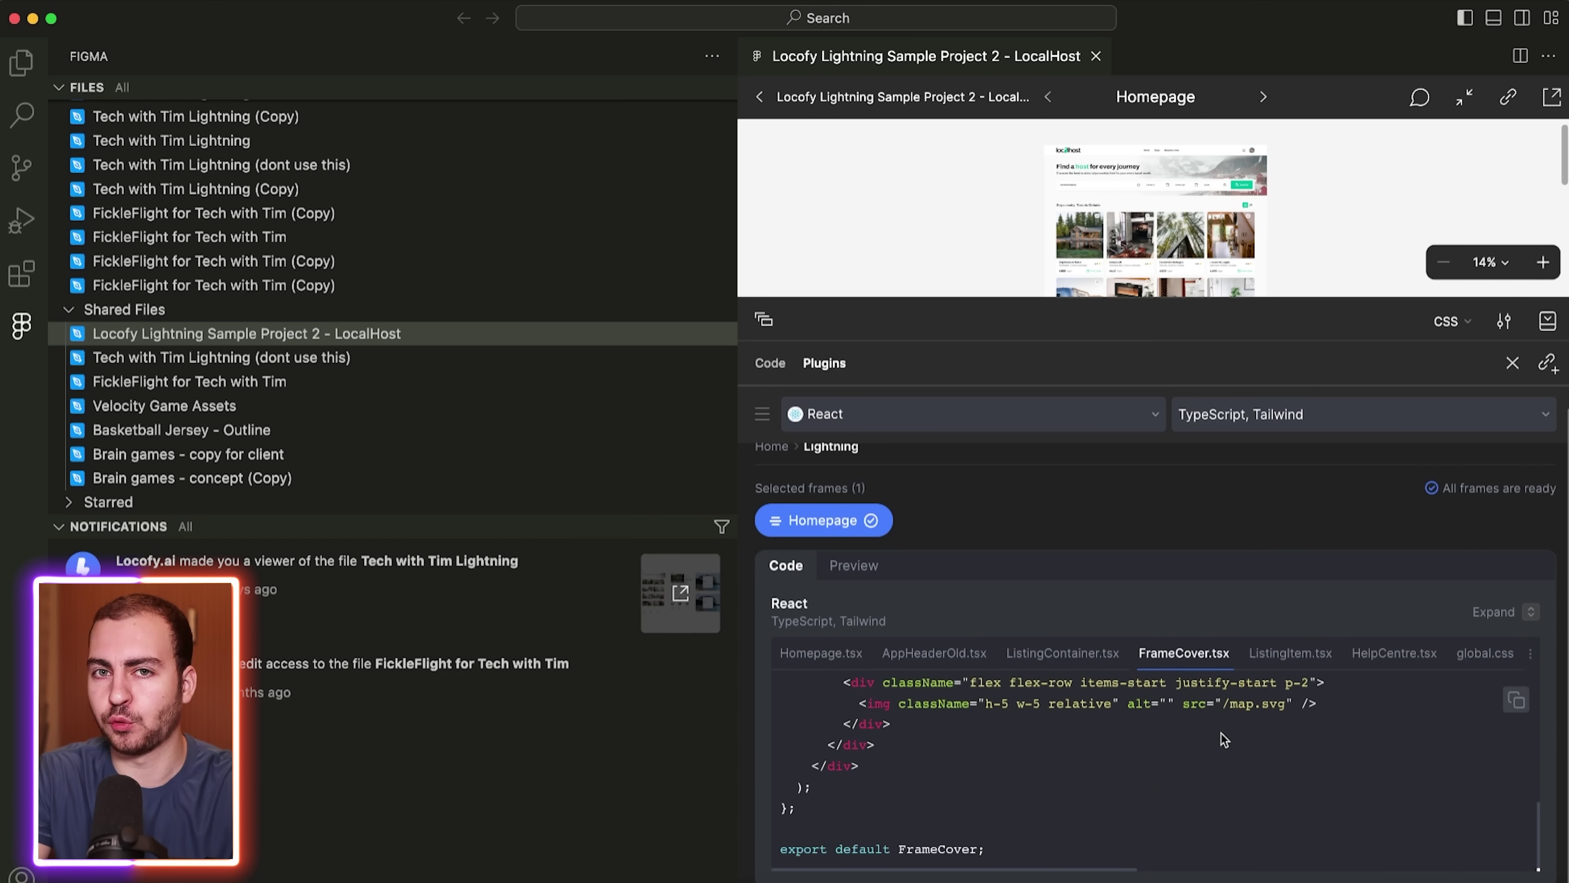
scroll(1221, 733, "up", 10)
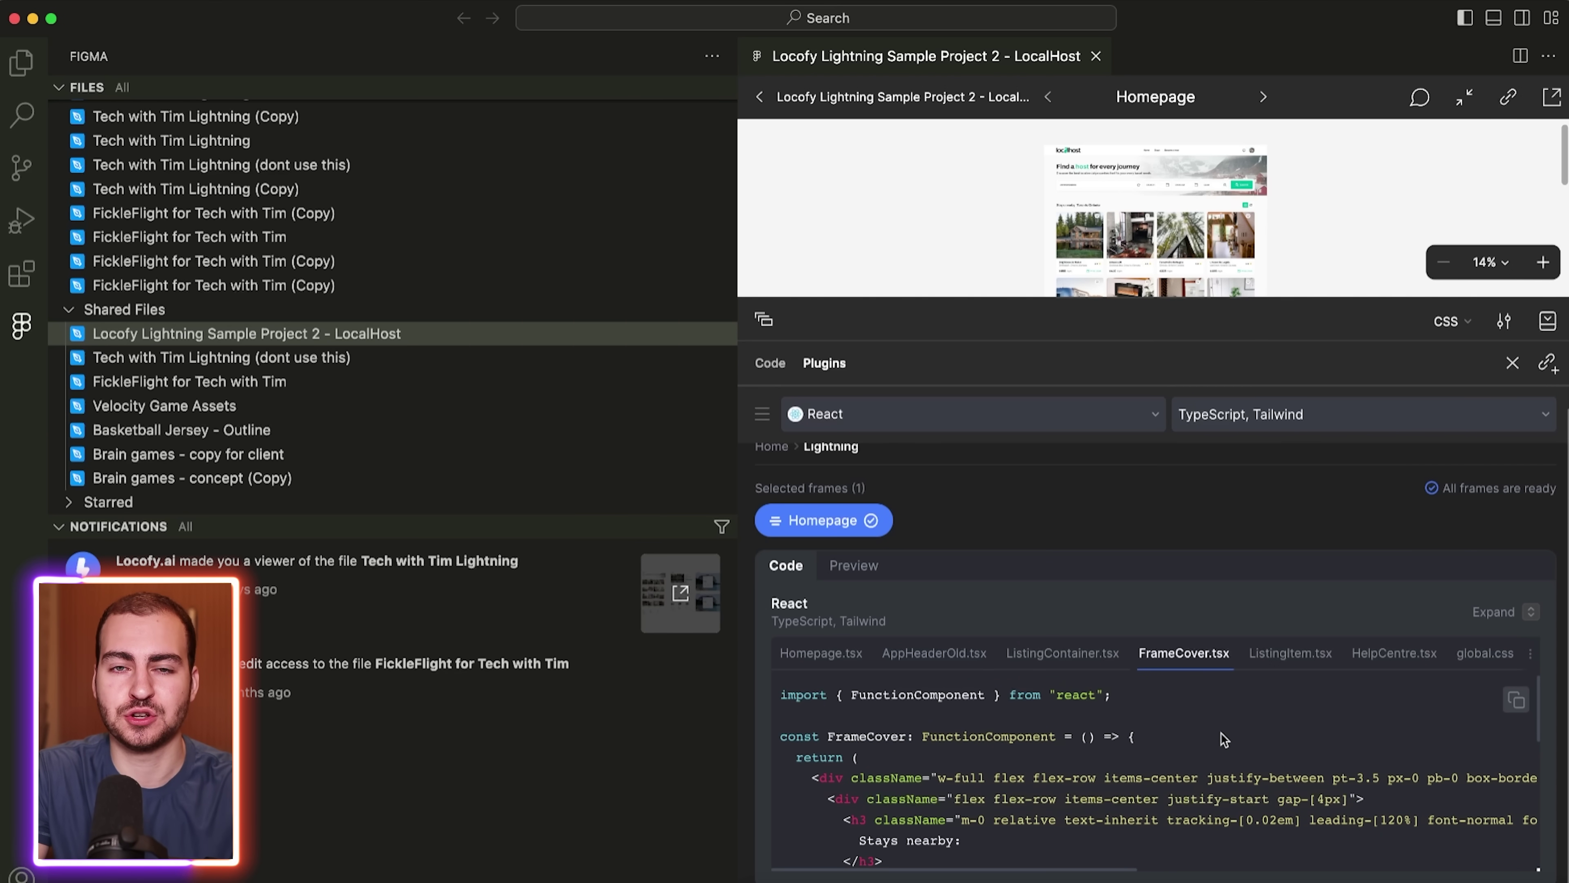